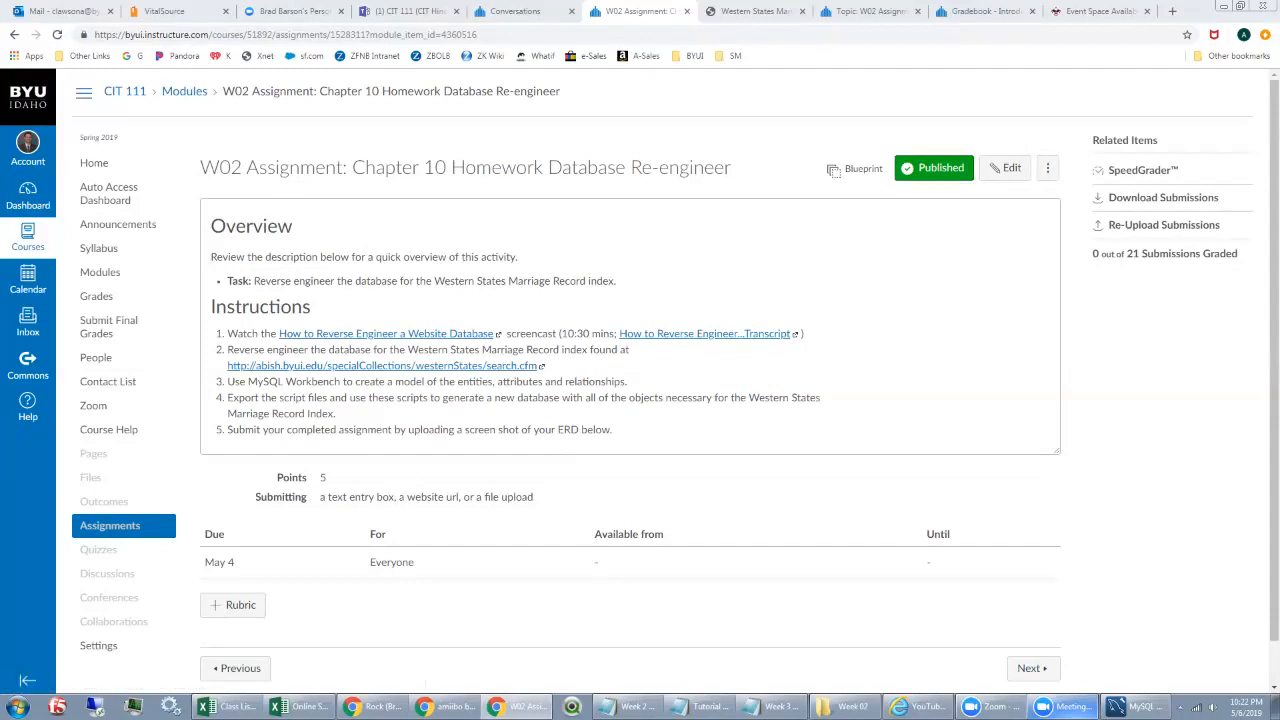
Step: Switch the browser from the Canvas assignment to the Western States Marriages search page
click(754, 11)
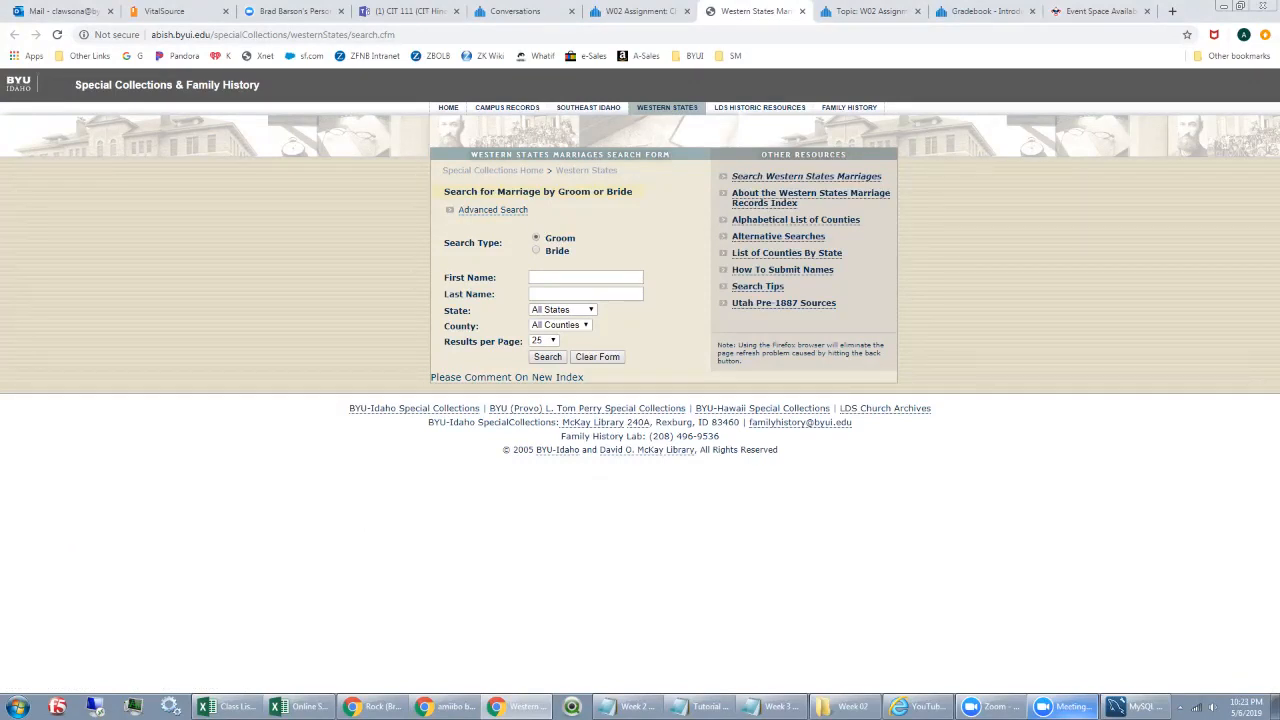
Step: Search the marriage index using the groom's first and last name
click(584, 278)
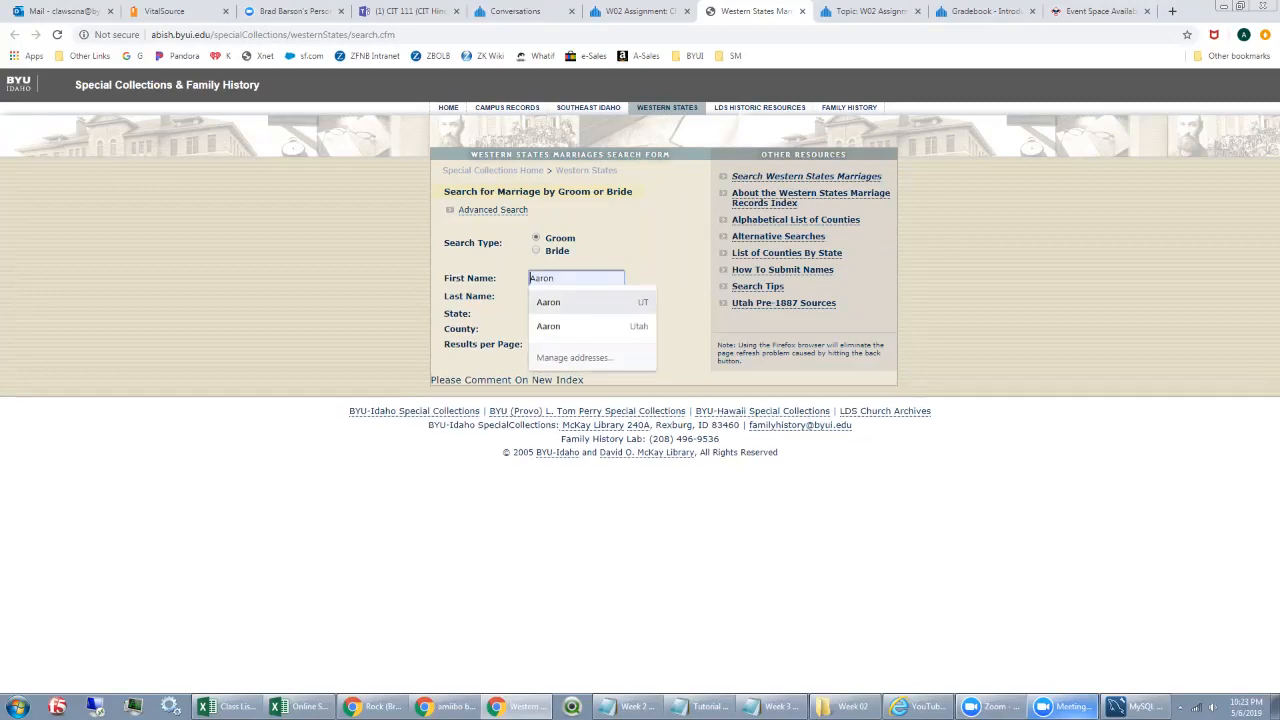
text(Ea)
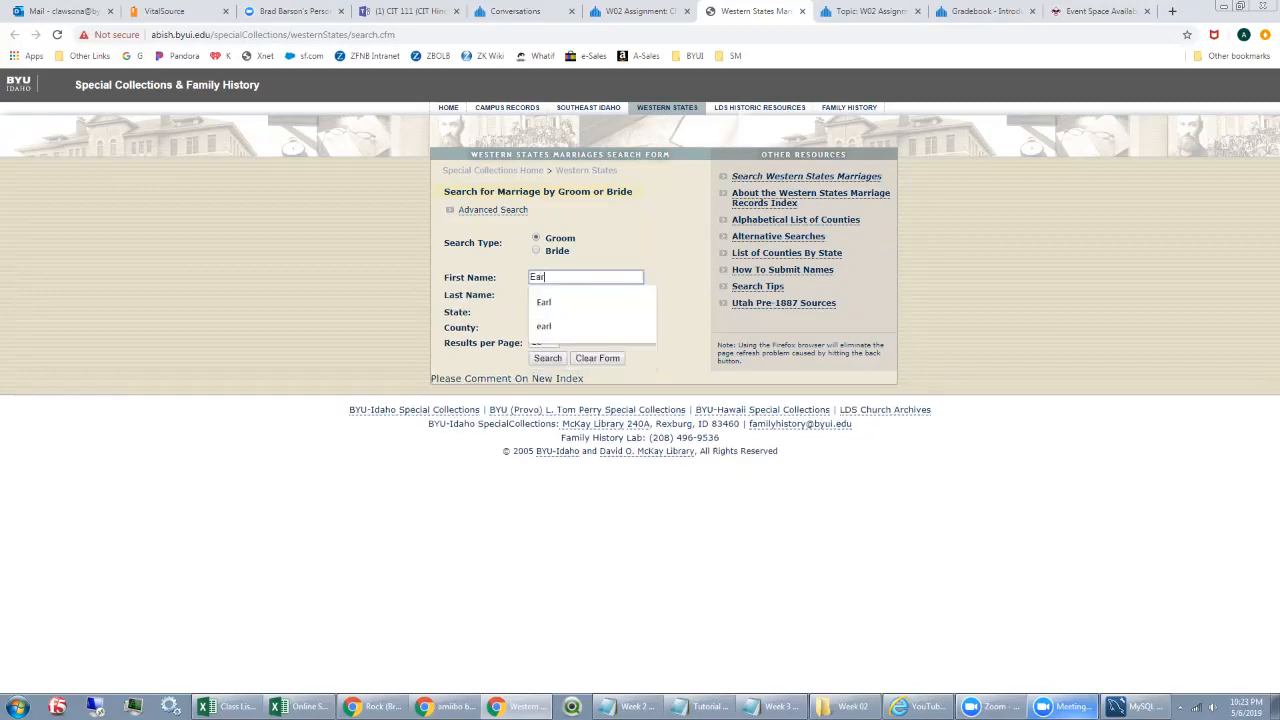
text(rl)
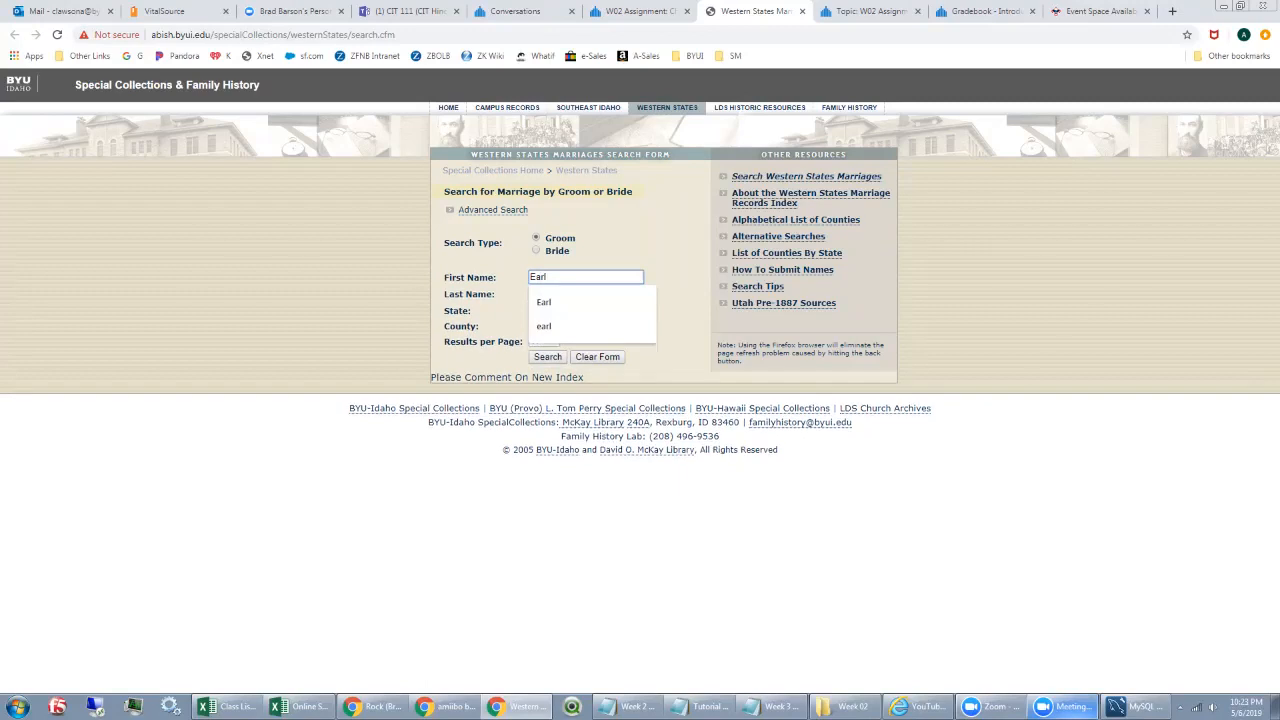
key(Tab)
text(Wilding)
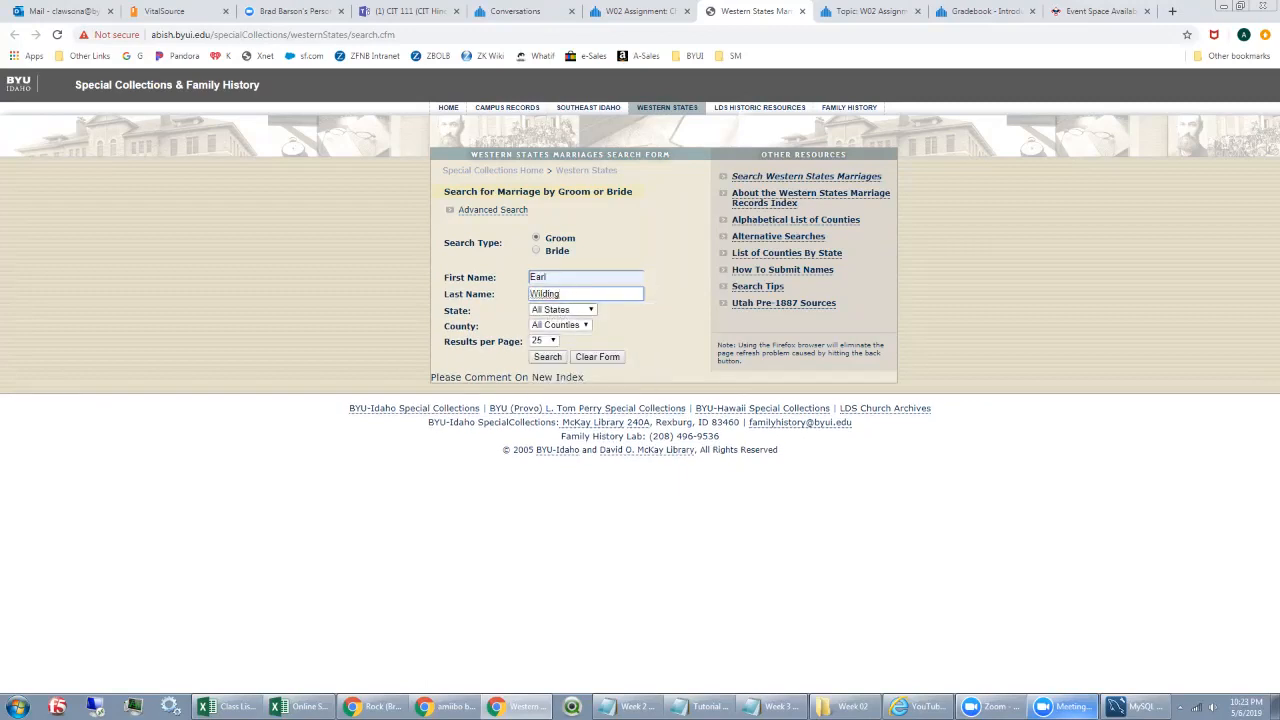
key(Return)
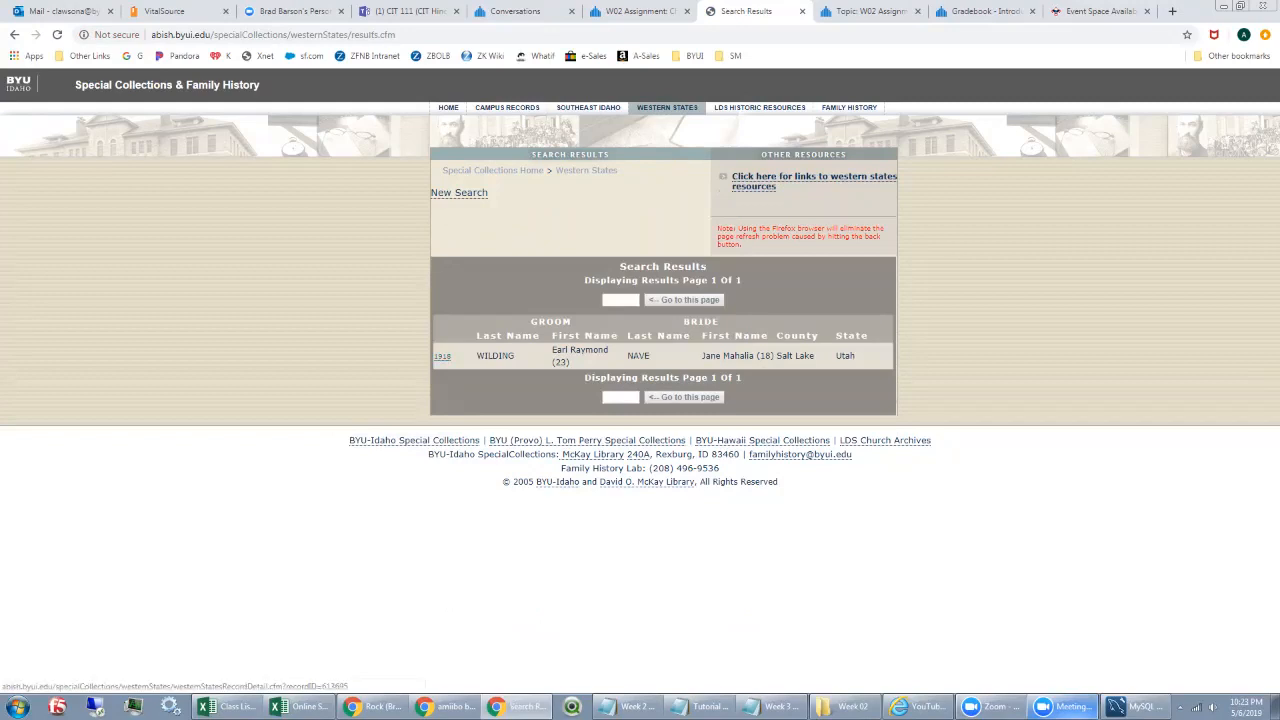
Step: Open the 1918 marriage record and highlight both ages, the 03 Apr 1918 date, residence and volume
click(442, 356)
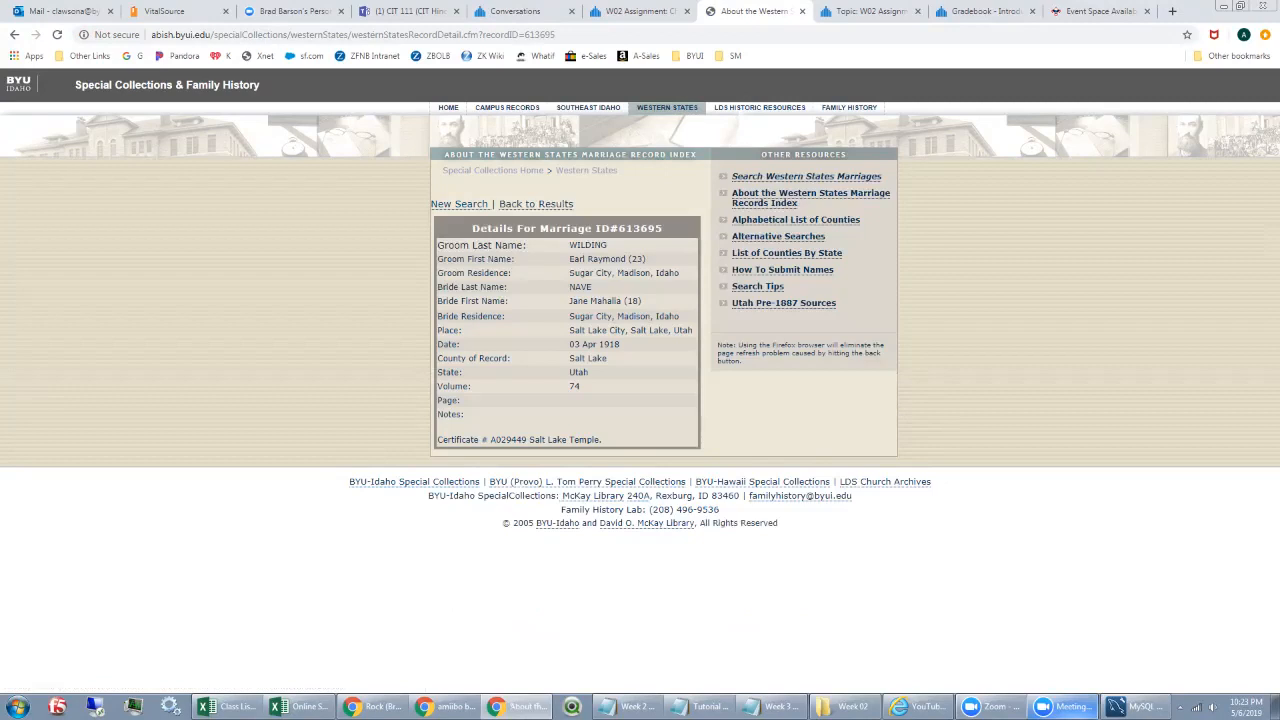
drag(628, 259, 646, 259)
drag(624, 301, 642, 301)
drag(569, 344, 620, 344)
drag(569, 273, 659, 273)
click(660, 274)
drag(580, 387, 438, 386)
Step: Look over the blank and advanced search forms, then return to MySQL Workbench
click(460, 204)
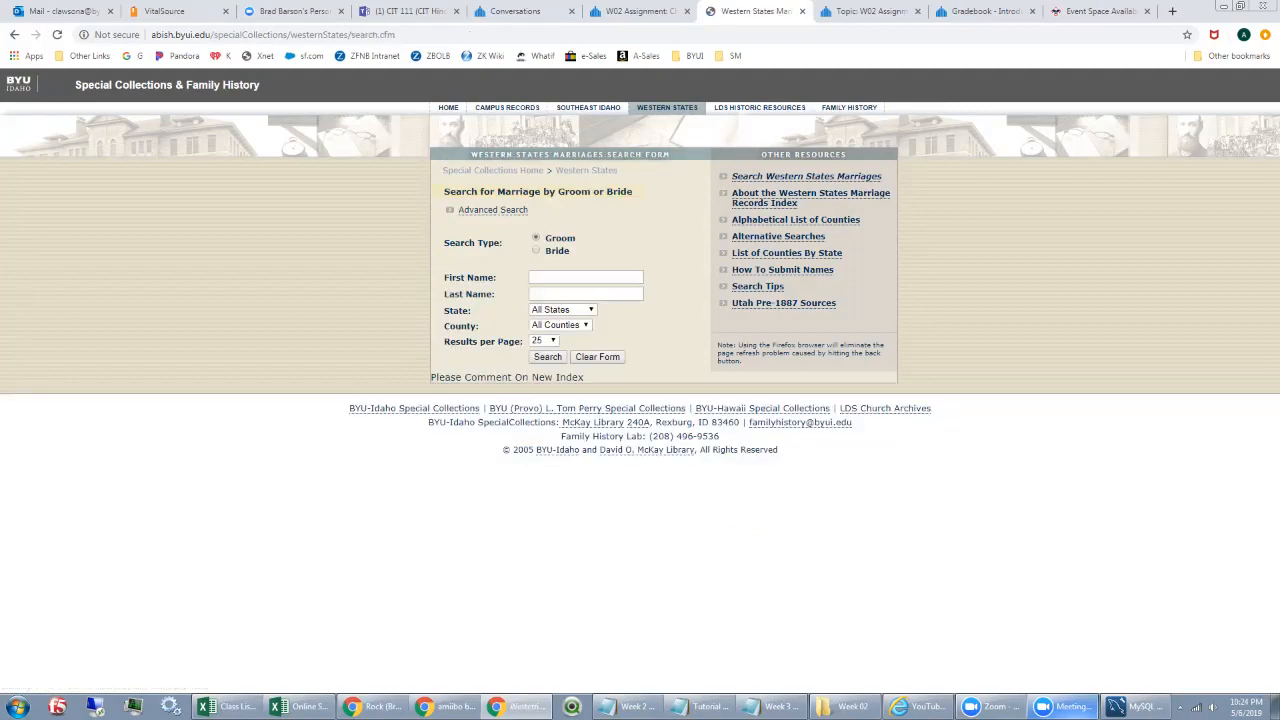
click(492, 210)
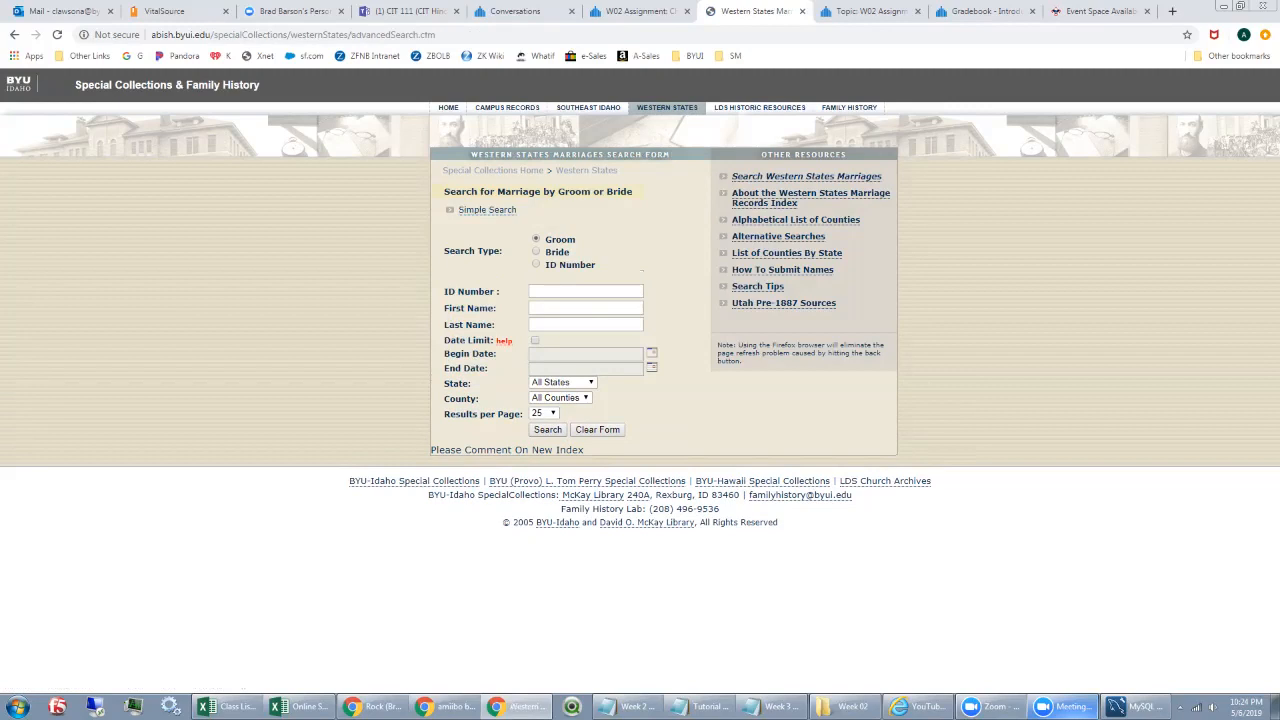
click(14, 34)
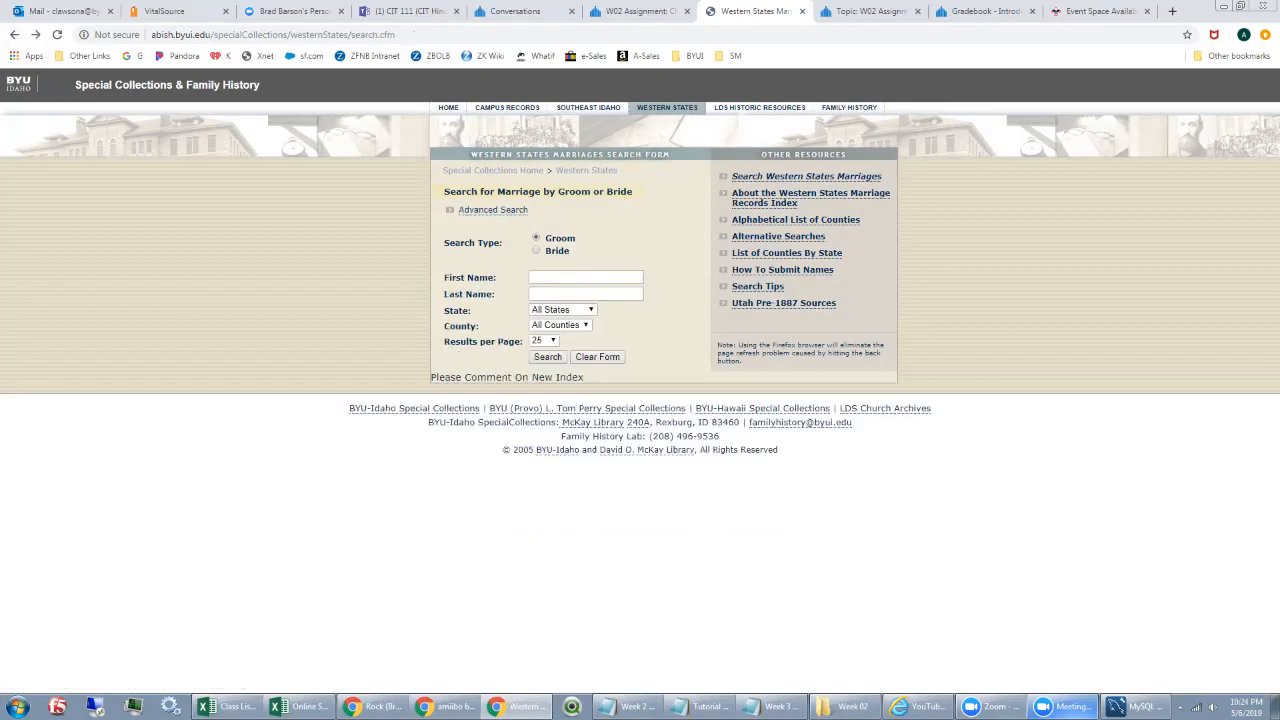
click(586, 277)
click(680, 325)
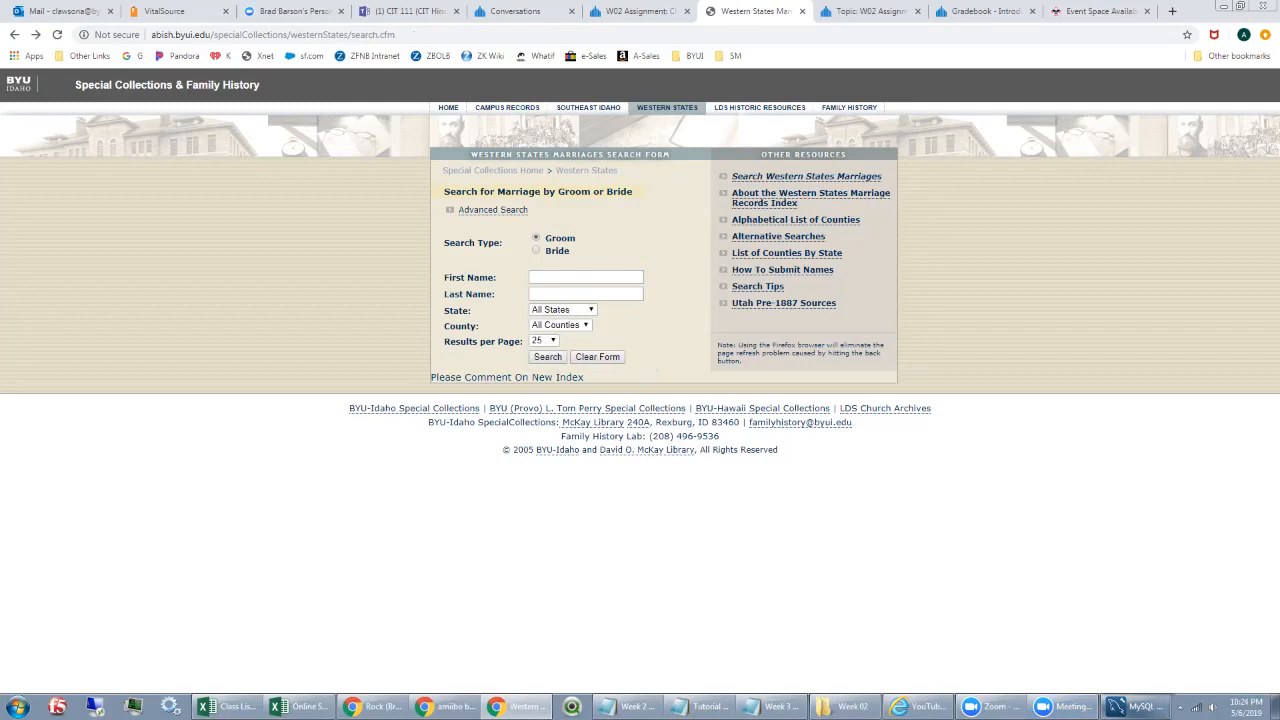
click(1135, 706)
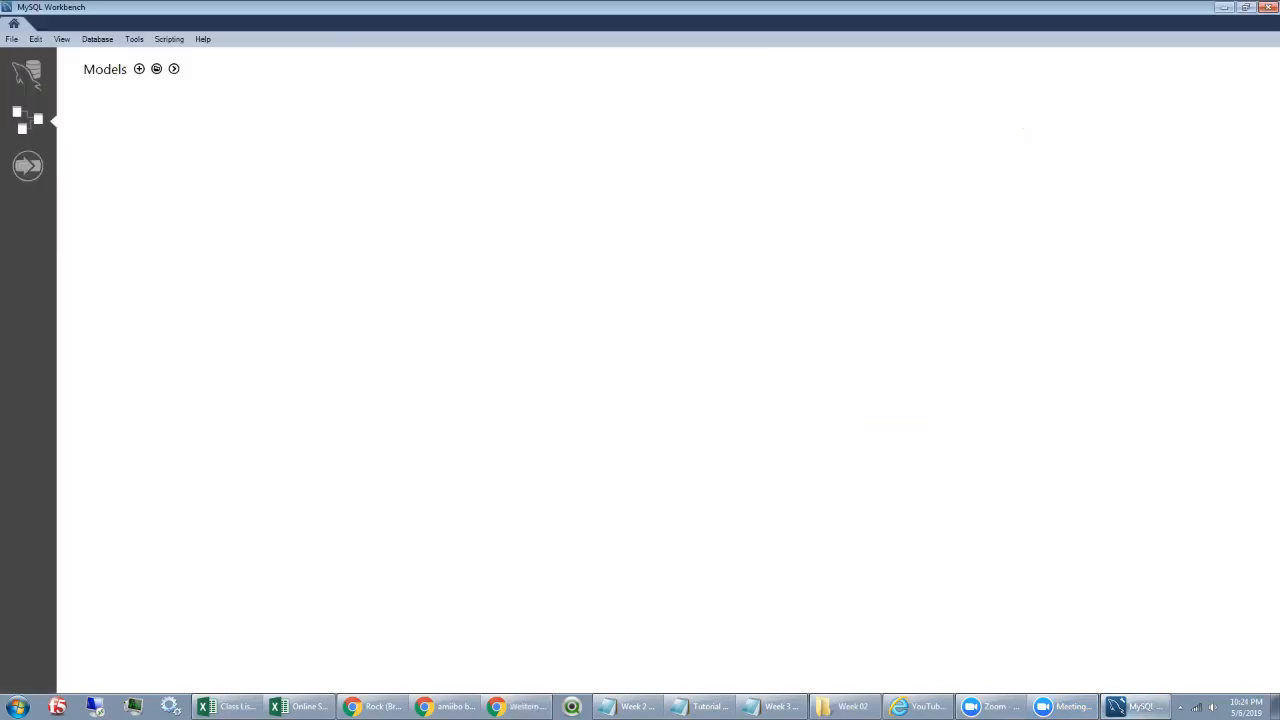
Step: Create a new model, rename schema mydb to WesternSatesMarriages, and add an EER diagram
key(ctrl+n)
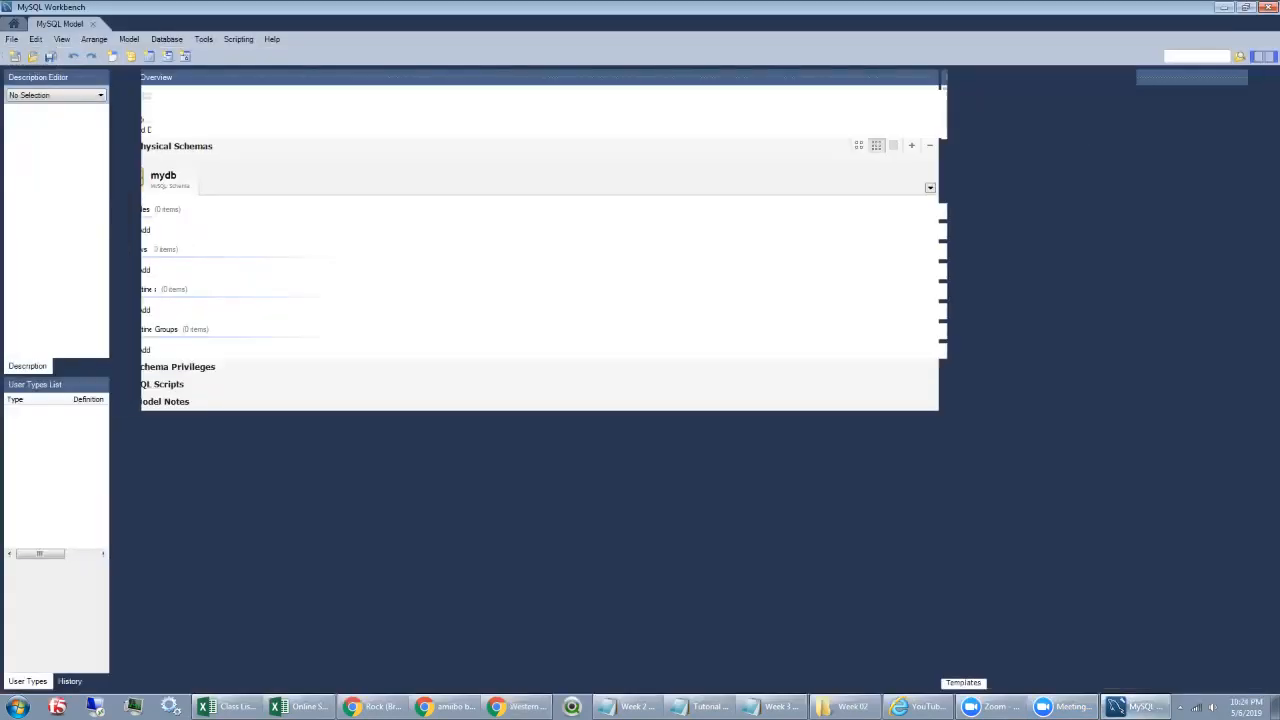
right_click(185, 175)
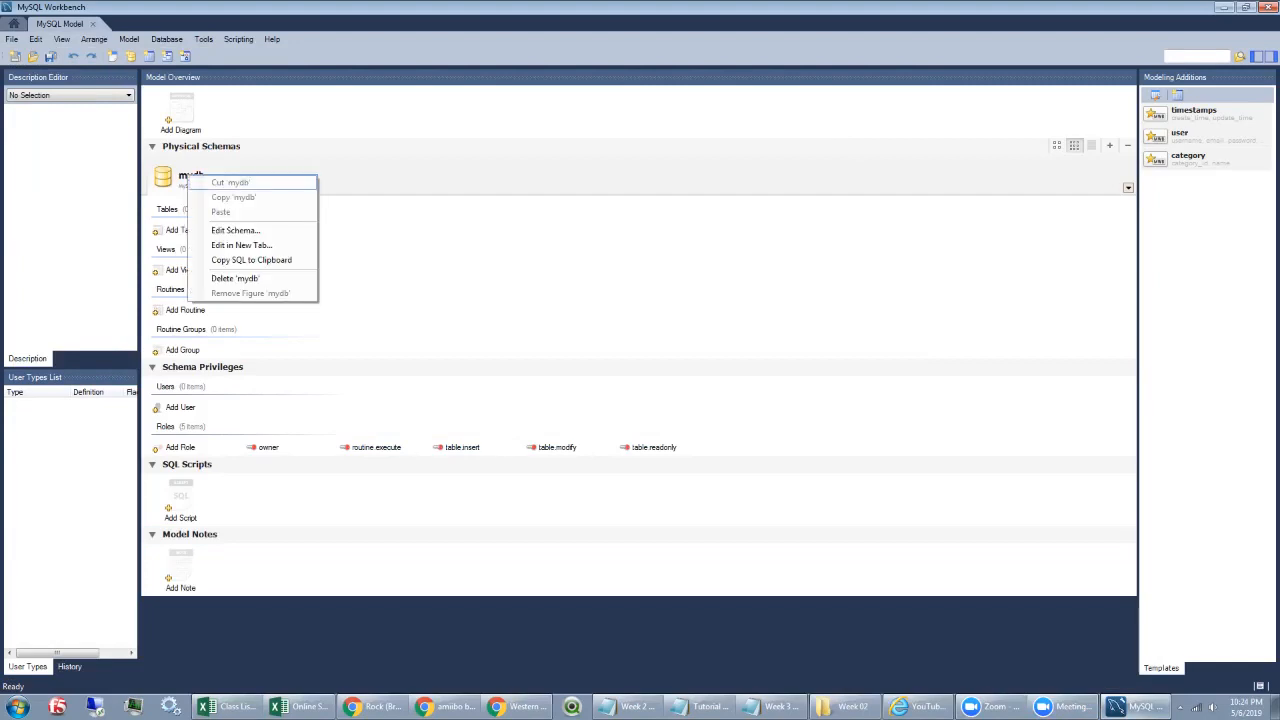
click(230, 223)
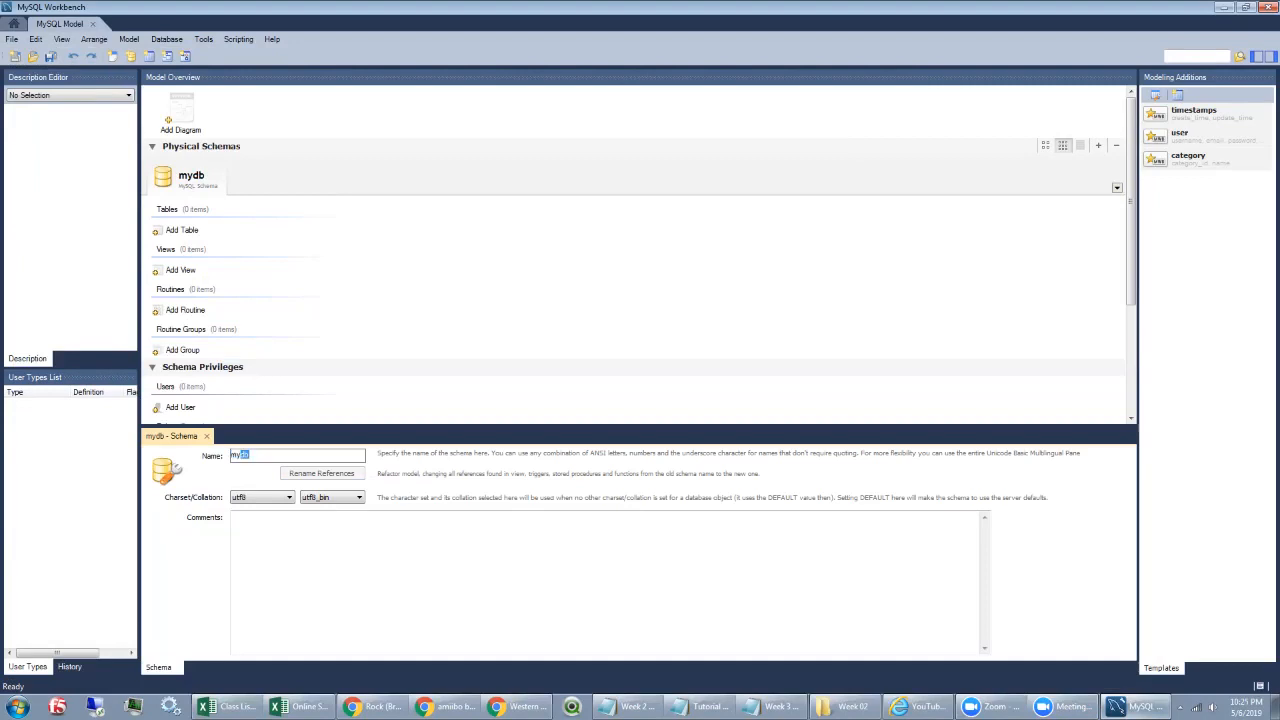
text(WesternSatesMarriages)
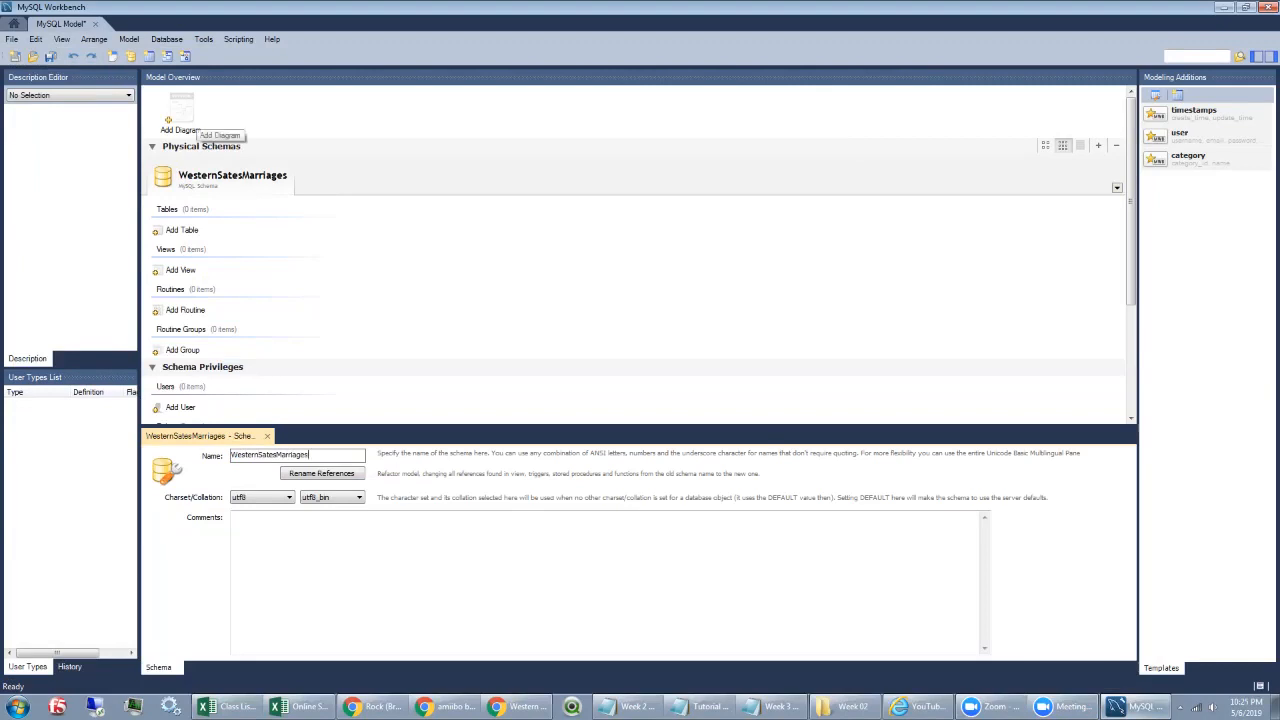
click(181, 112)
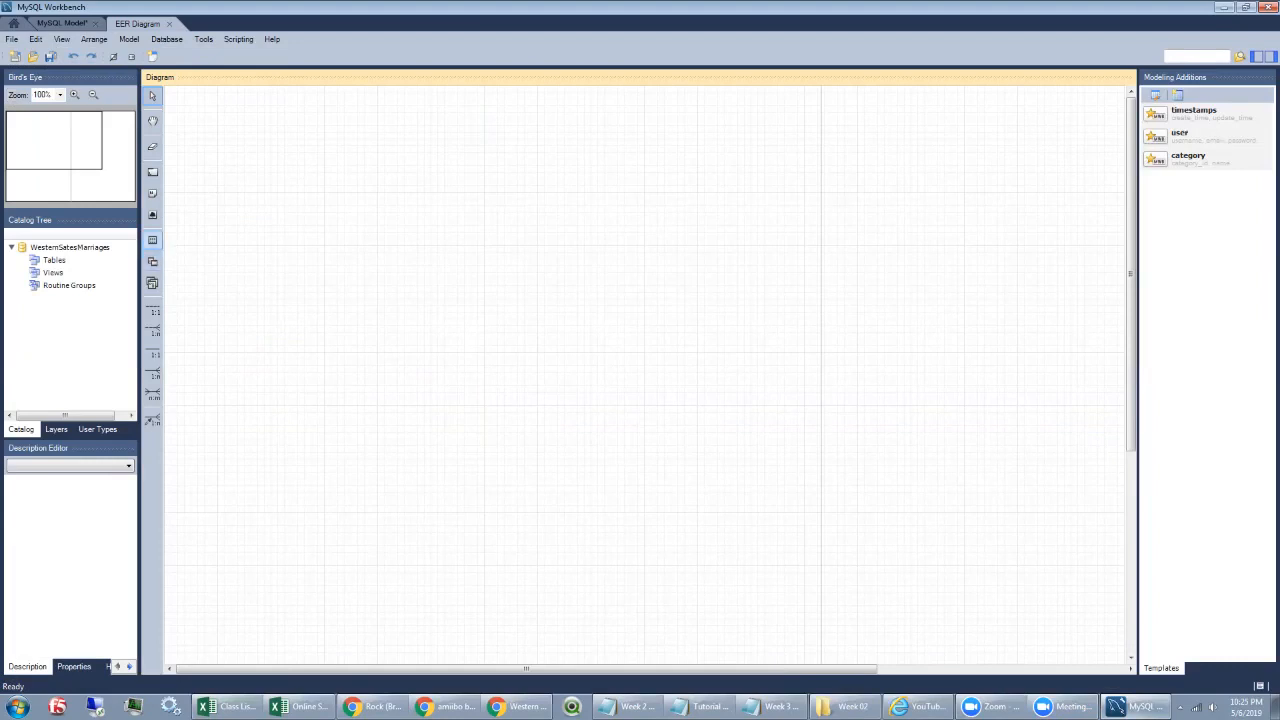
Step: Place a new table named Marriage at the top left of the diagram
click(152, 240)
click(200, 140)
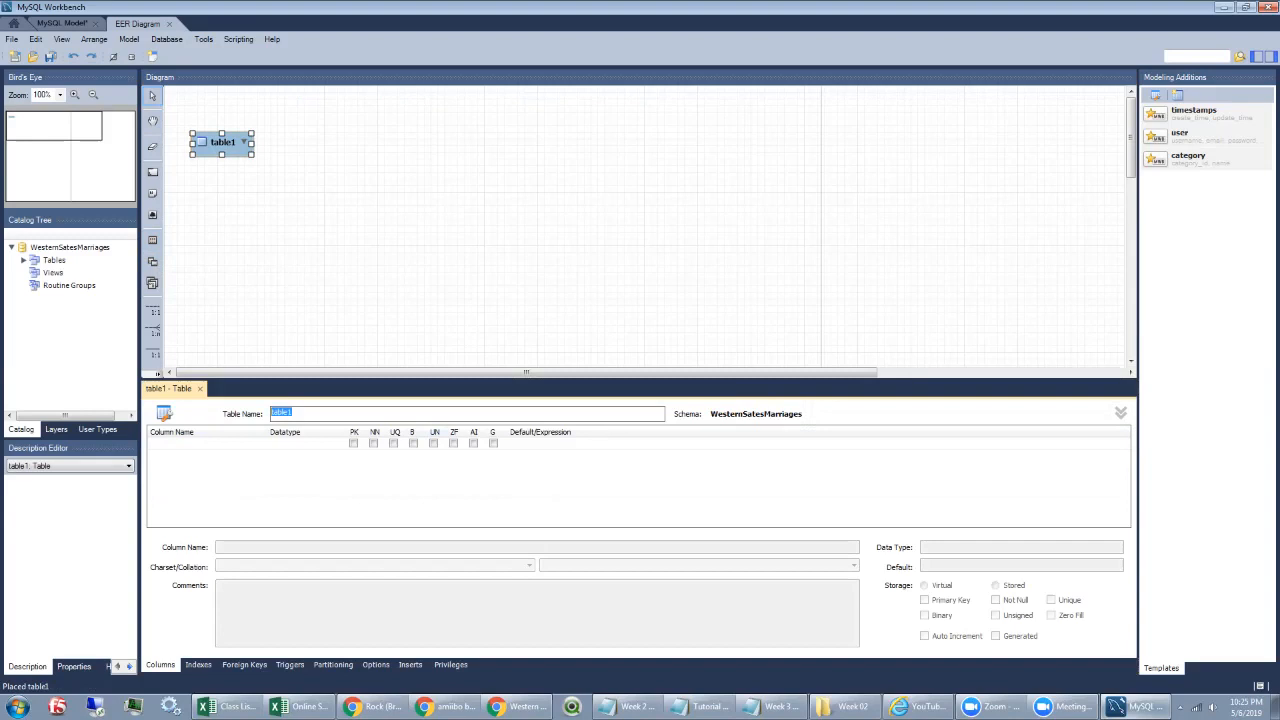
text(Marriage)
key(Return)
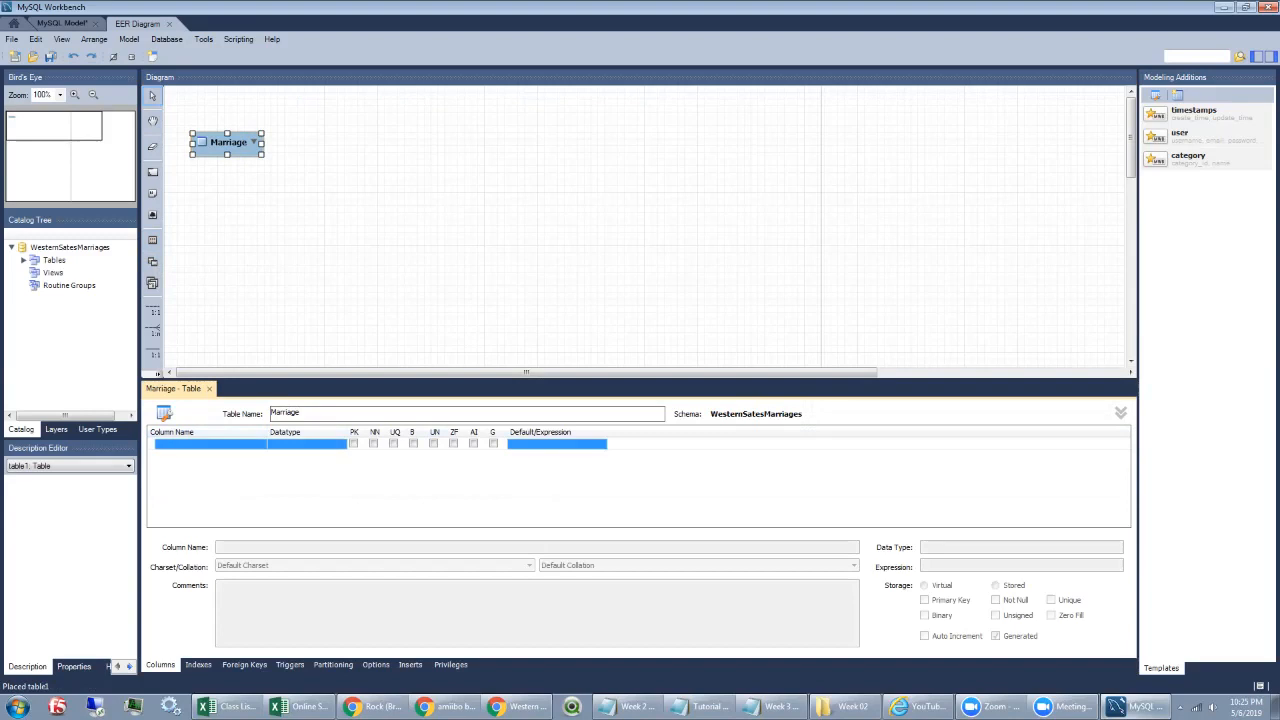
Step: Add a MarriageId INT column to Marriage and make it the primary key
double_click(210, 444)
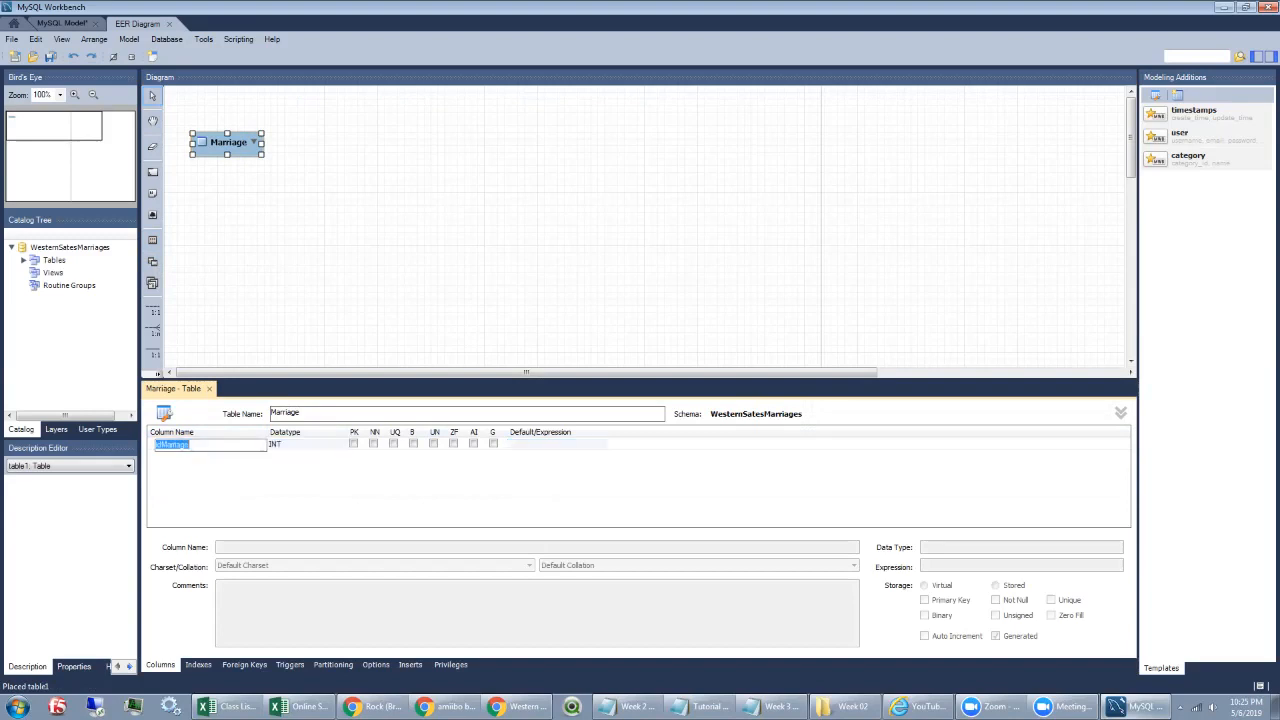
text(MarriageId)
click(353, 444)
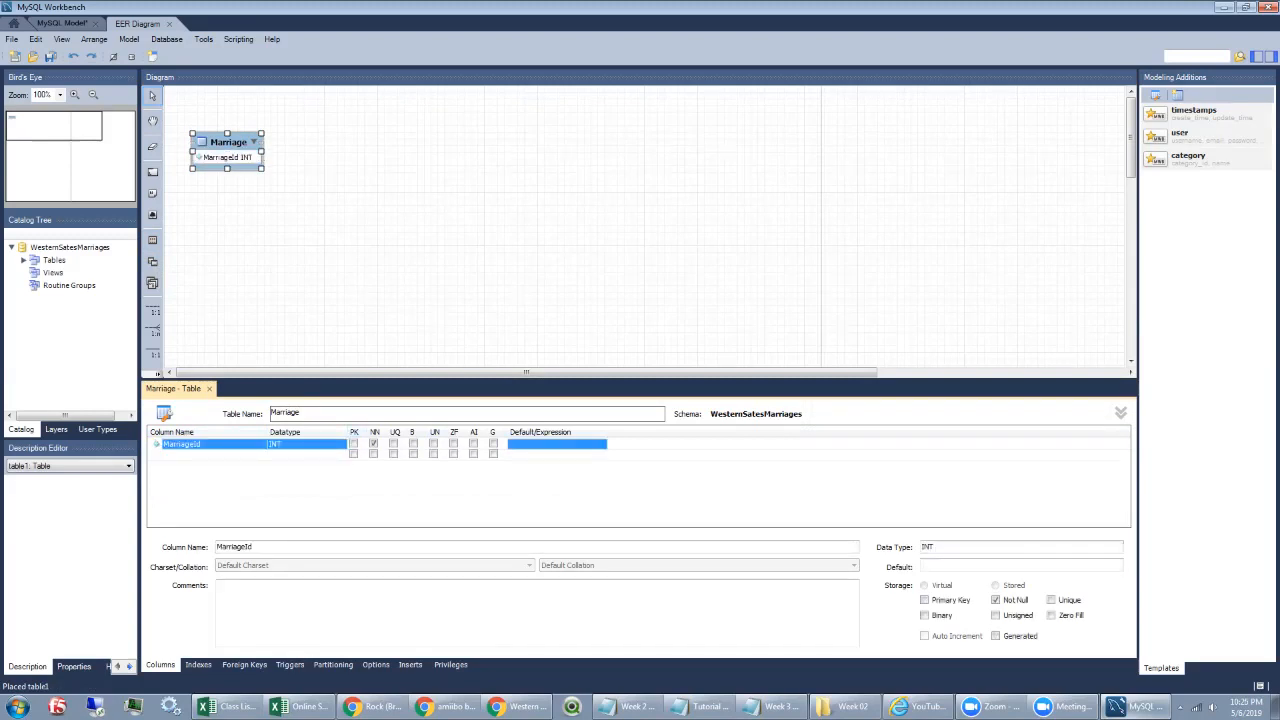
click(353, 444)
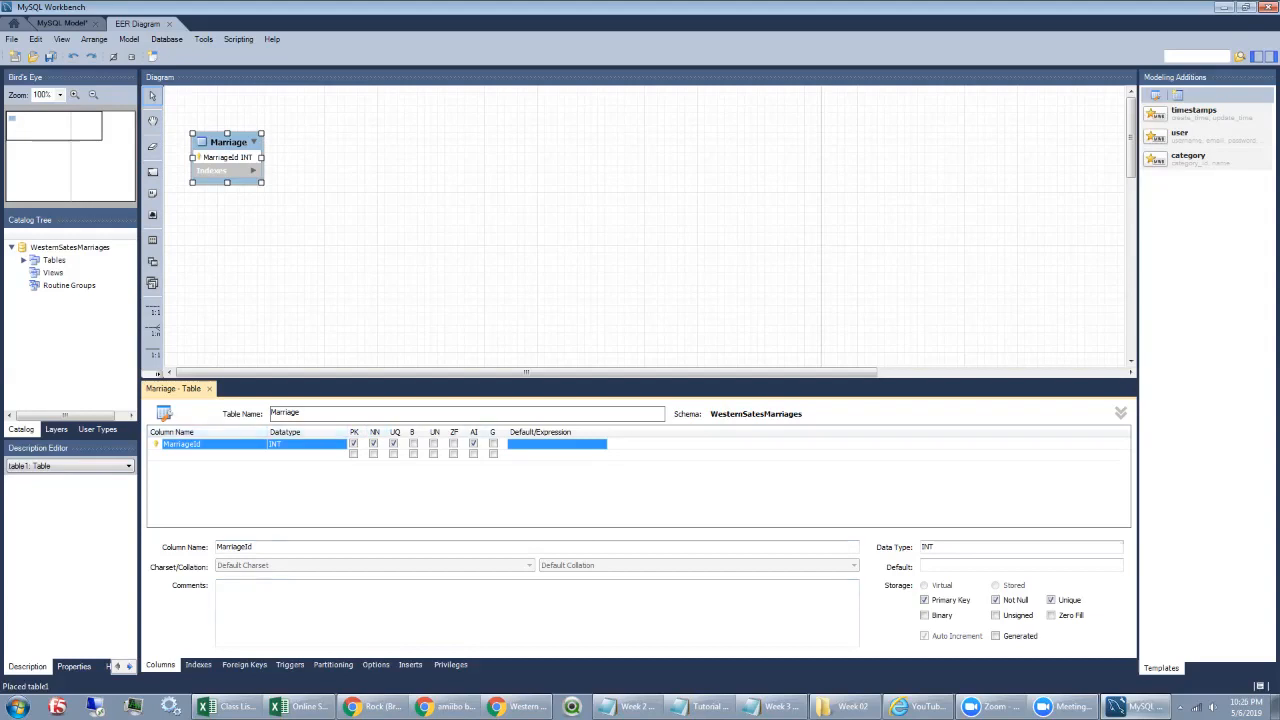
Step: Add a Marriage_Date column of type DATE, marked not null, to the Marriage table
double_click(190, 455)
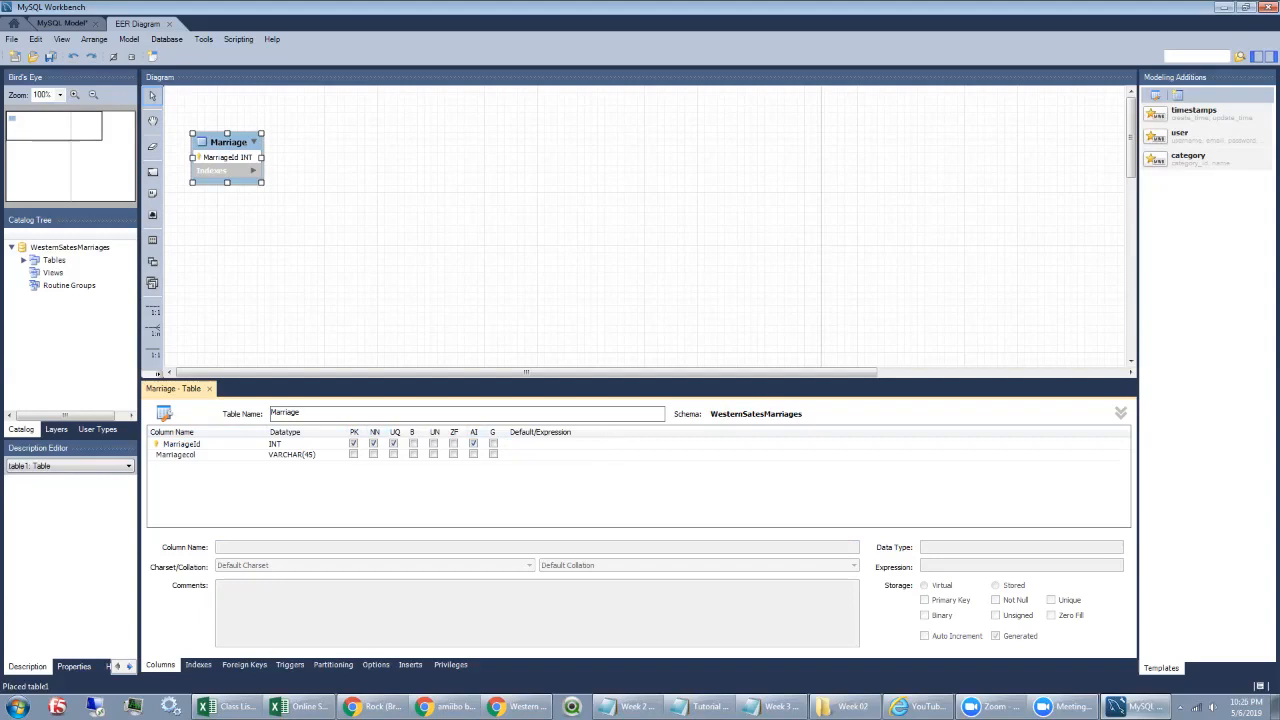
click(190, 455)
click(190, 455)
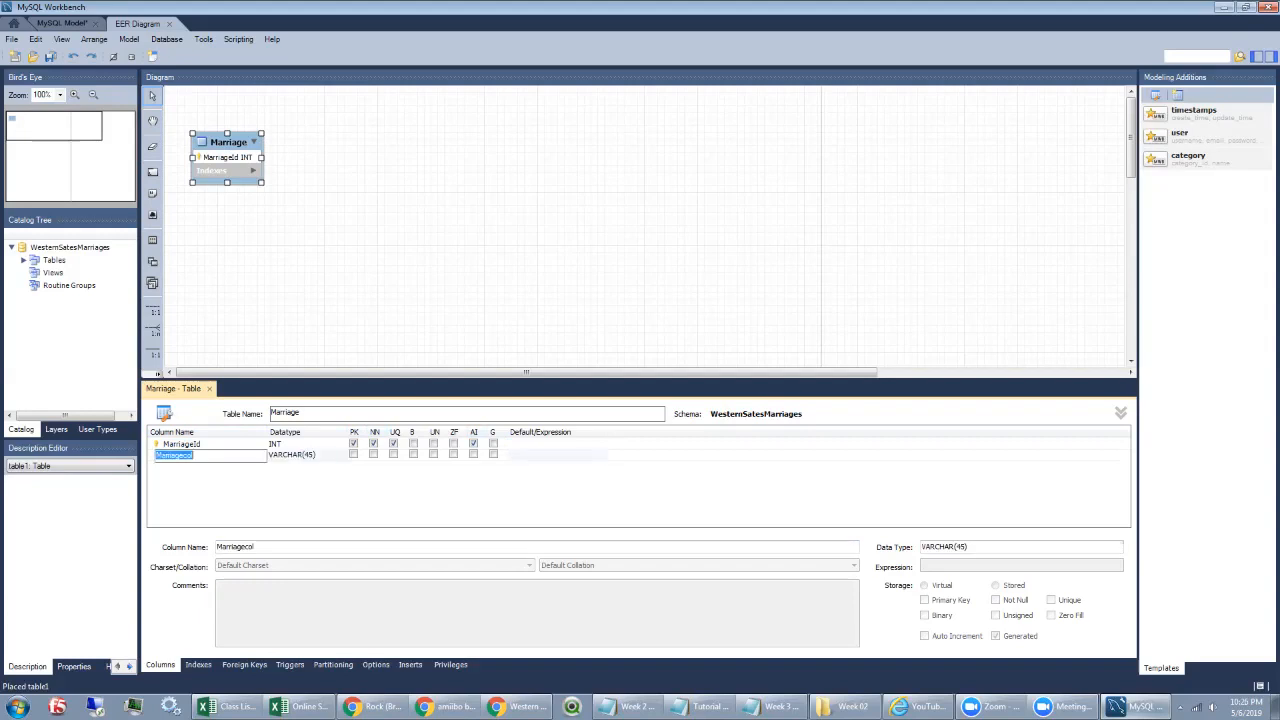
key(BackSpace)
text(Marriage_Date)
key(Tab)
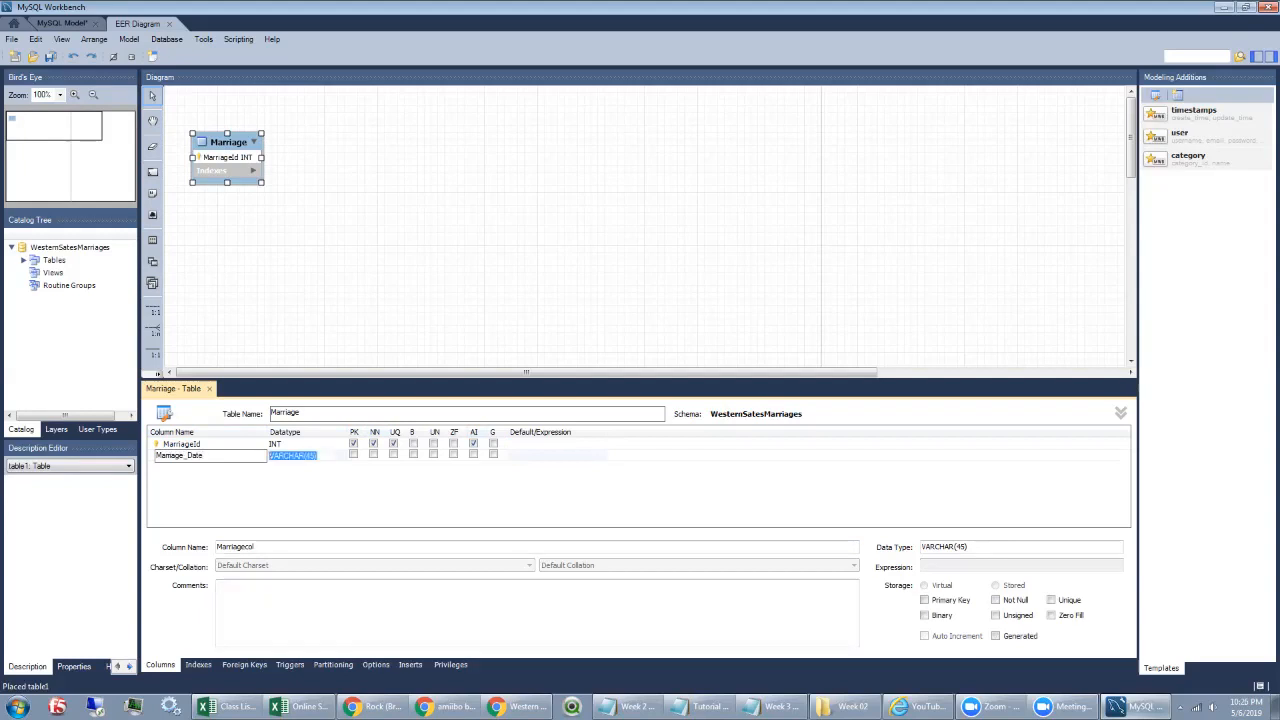
click(341, 456)
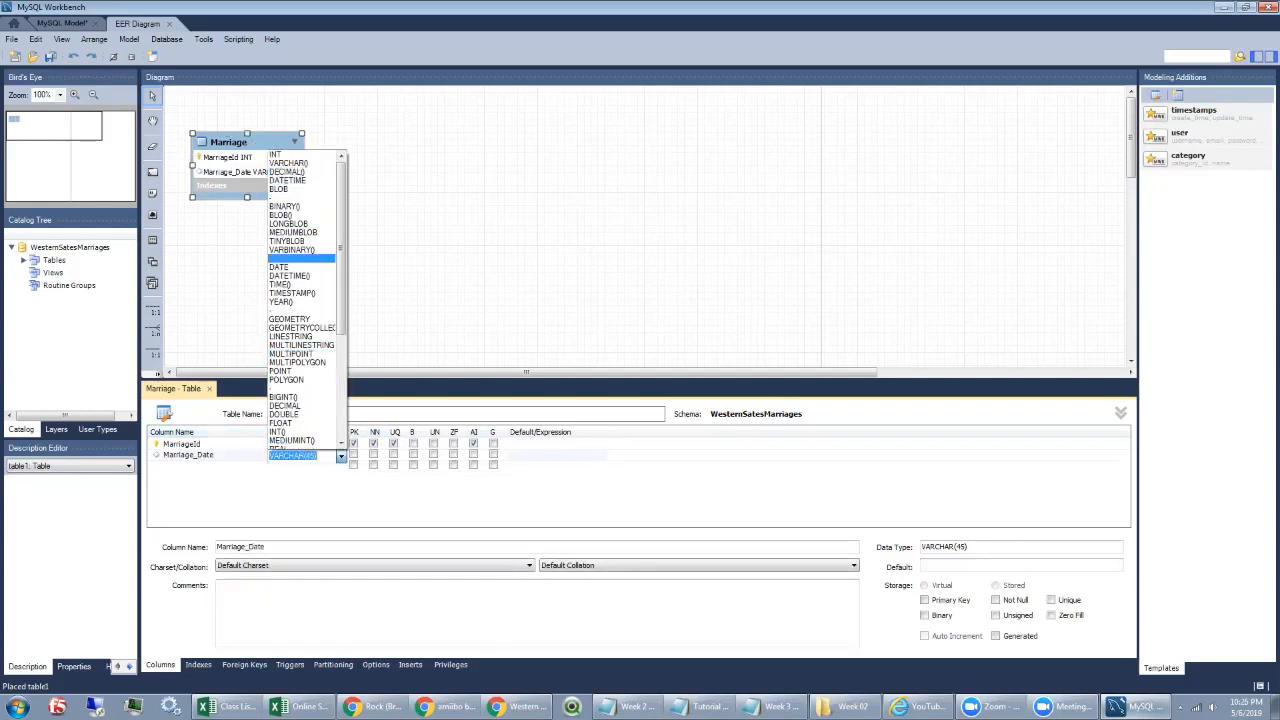
click(280, 267)
click(374, 455)
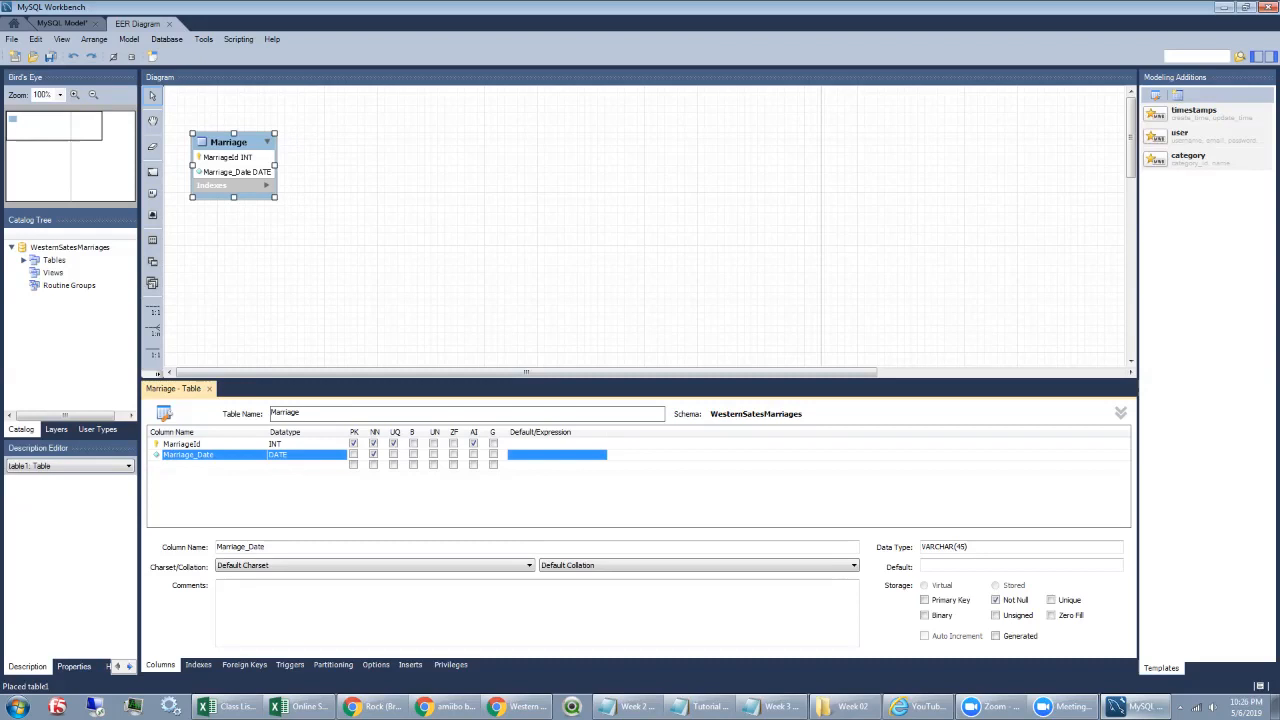
click(450, 240)
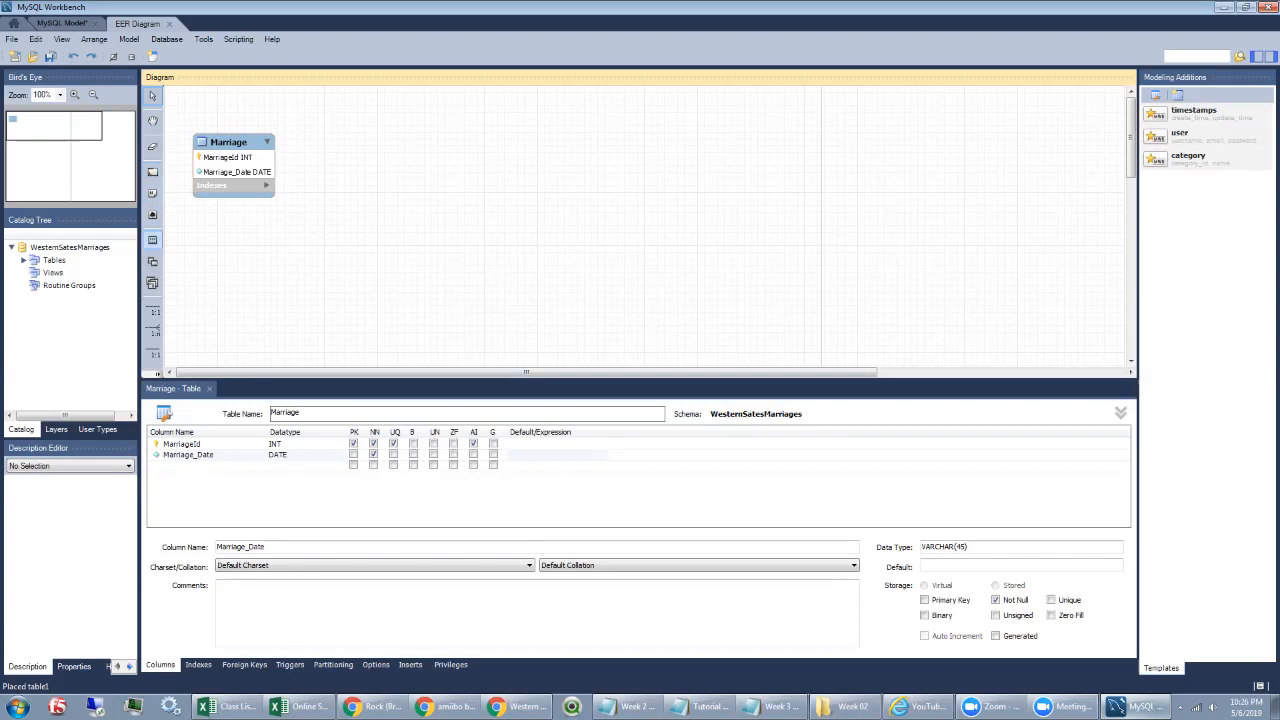
click(152, 240)
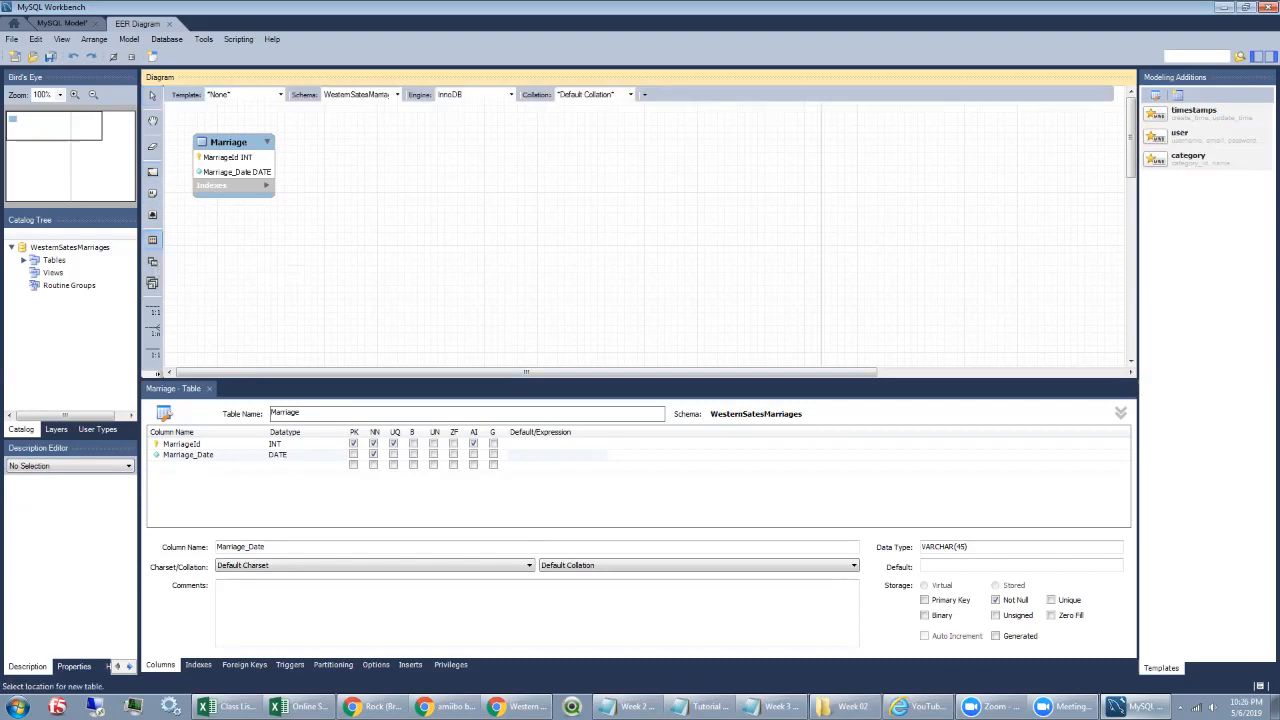
Step: Place a Groom table right of Marriage with GroomID as its primary key
click(335, 140)
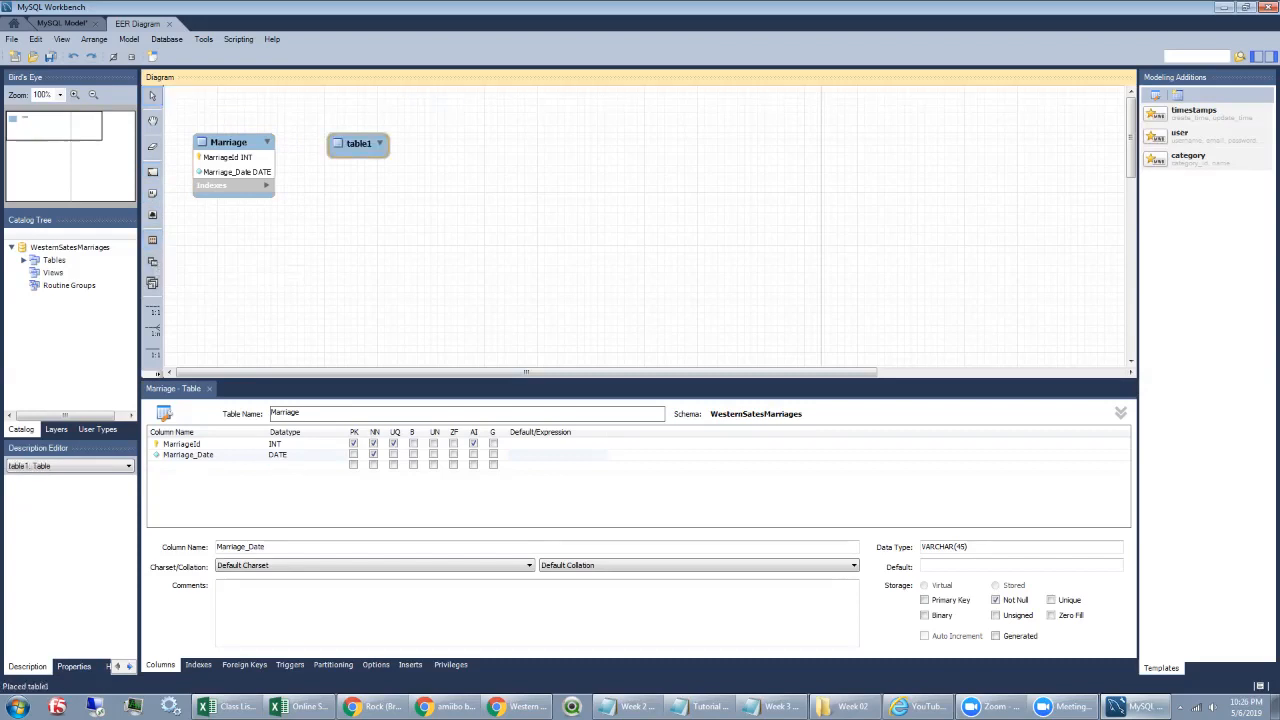
text(Groom)
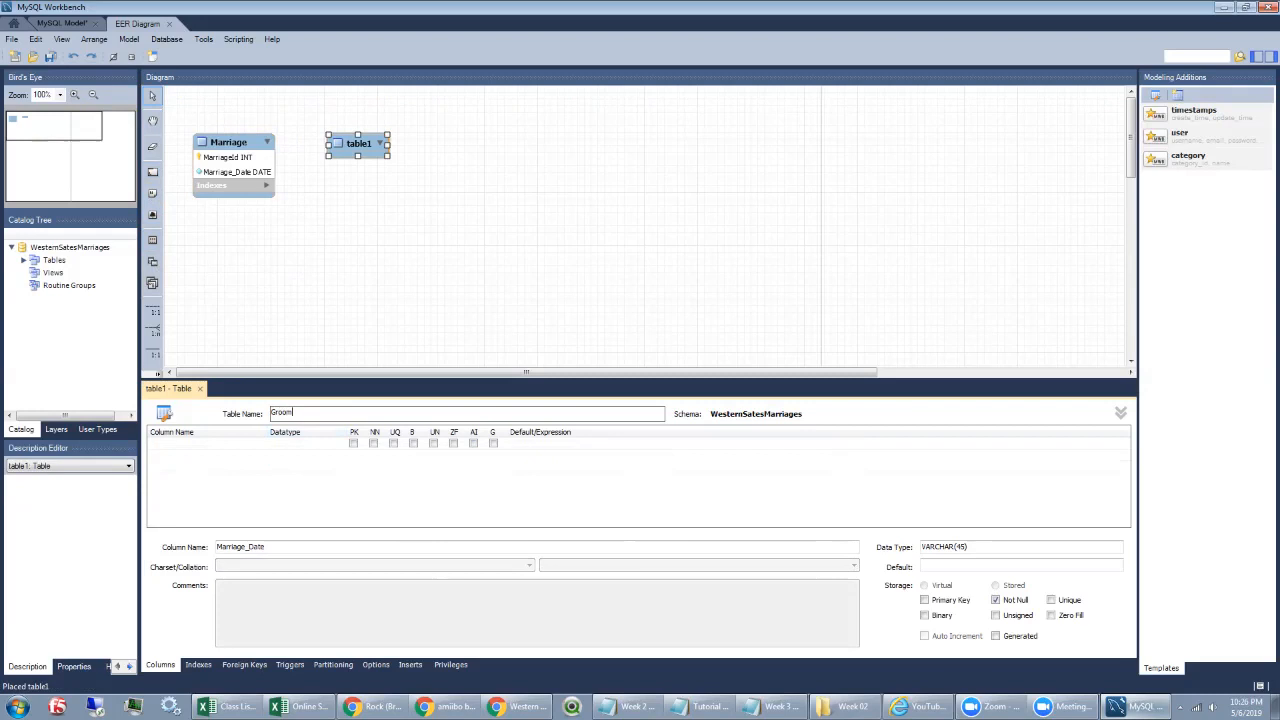
key(Return)
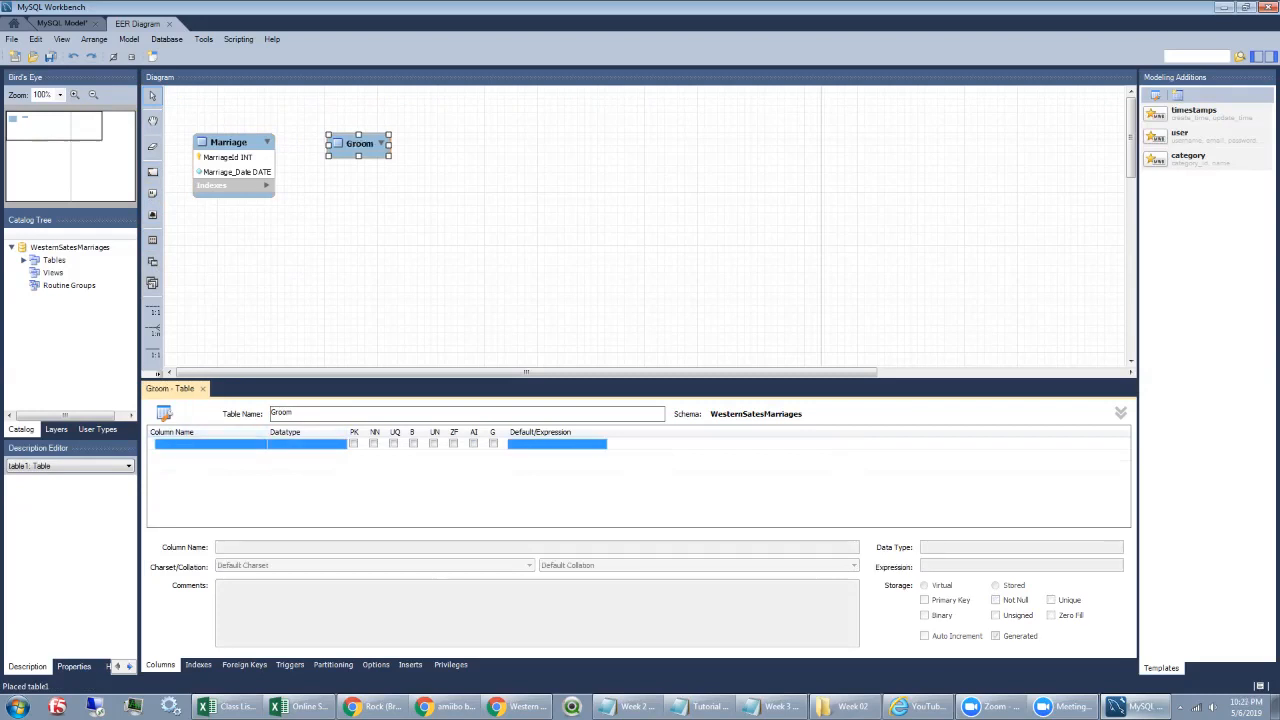
key(Return)
text(Groom)
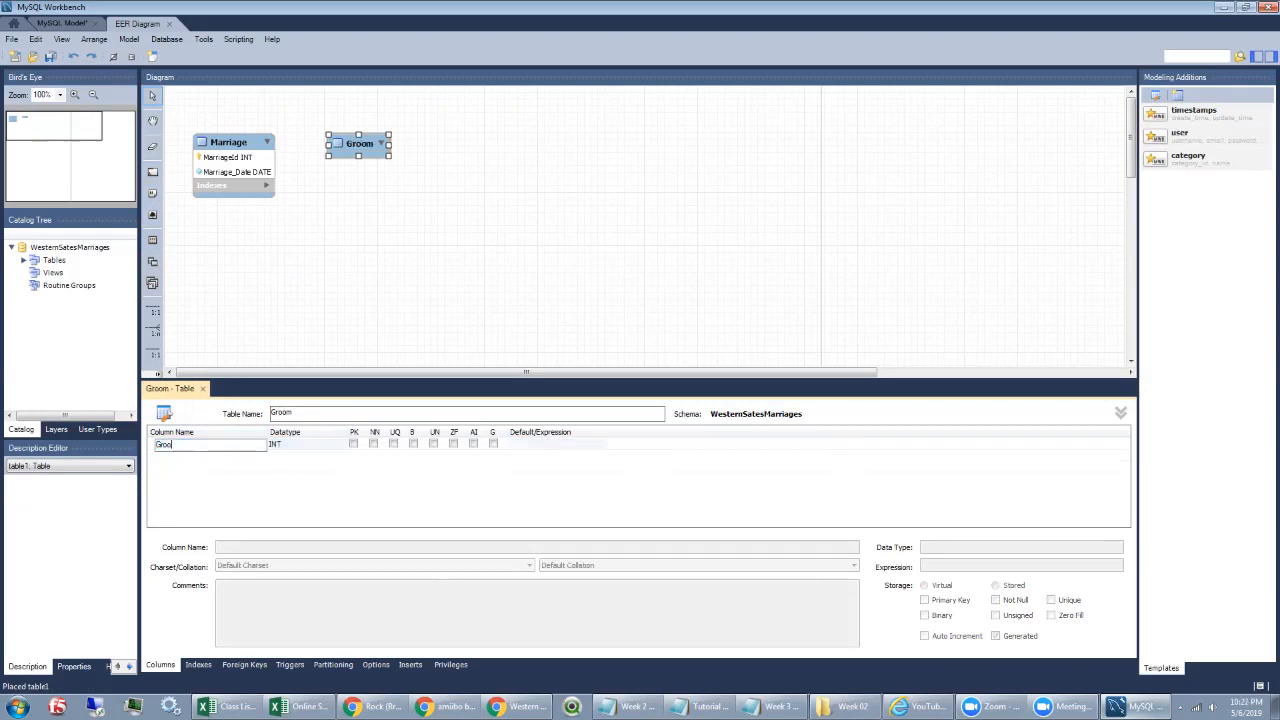
text(ID)
key(Return)
click(354, 444)
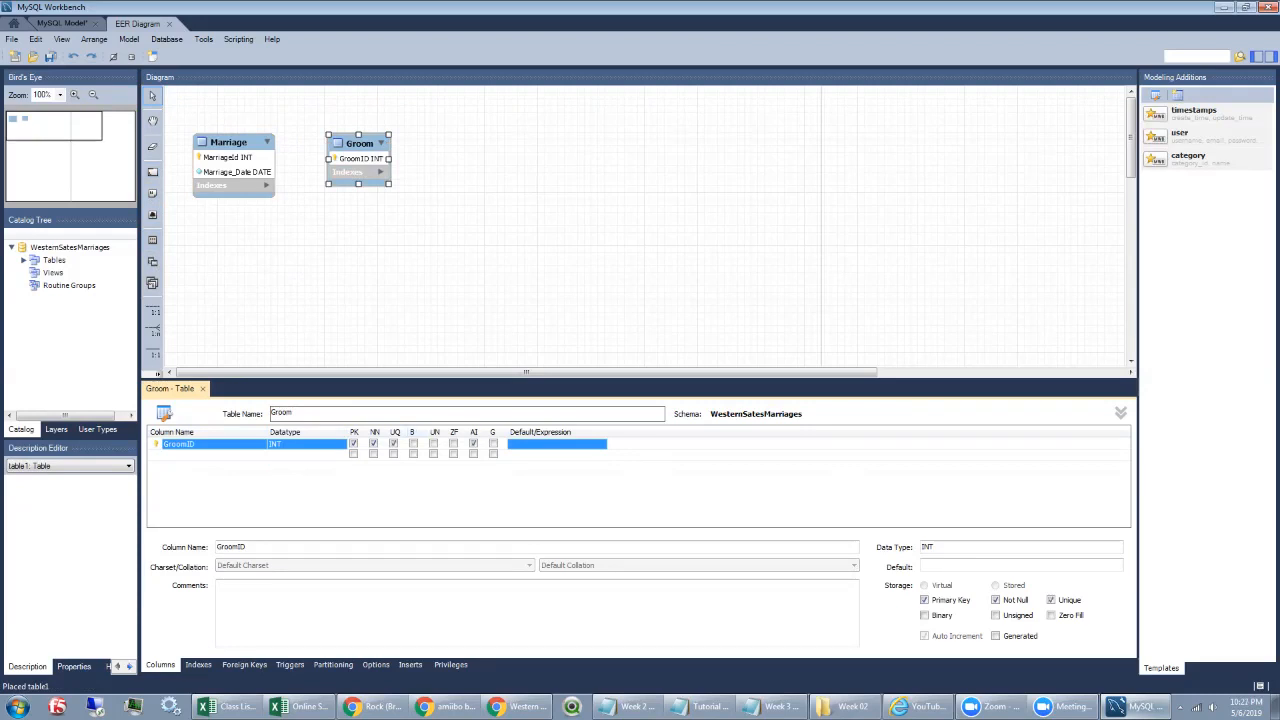
Step: Add a GroomFirstName column to the Groom table
double_click(202, 454)
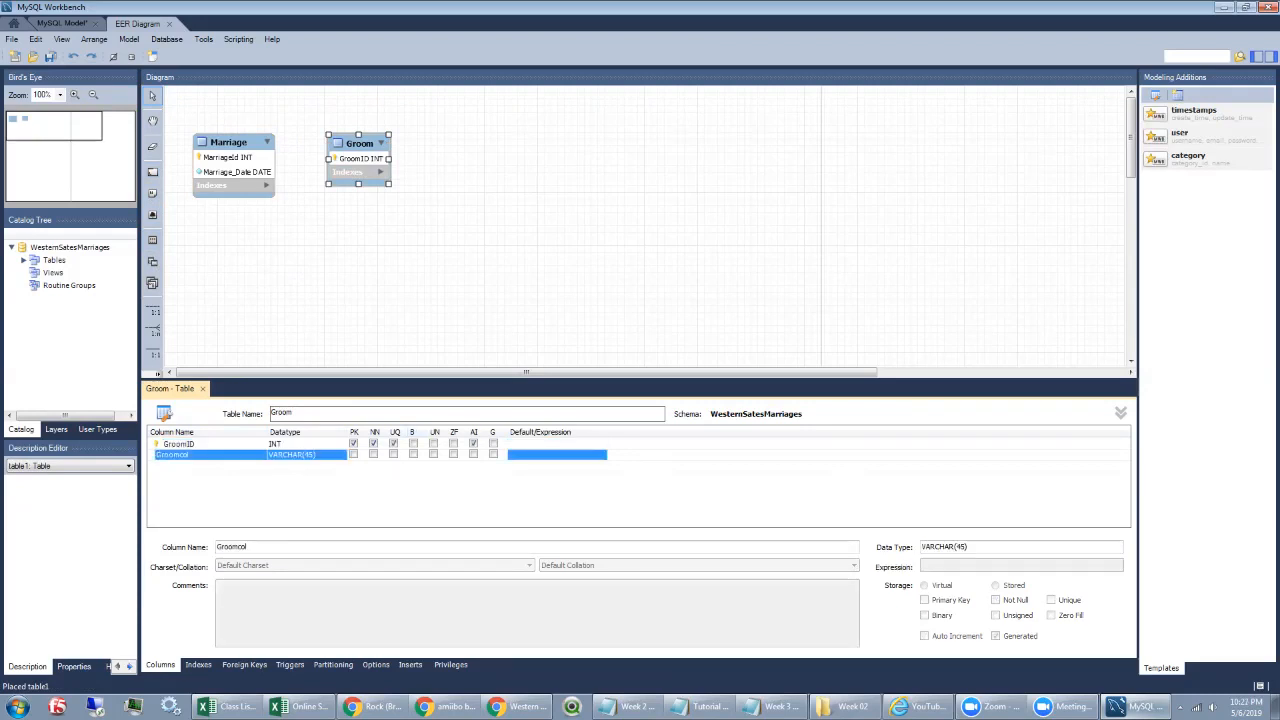
double_click(202, 455)
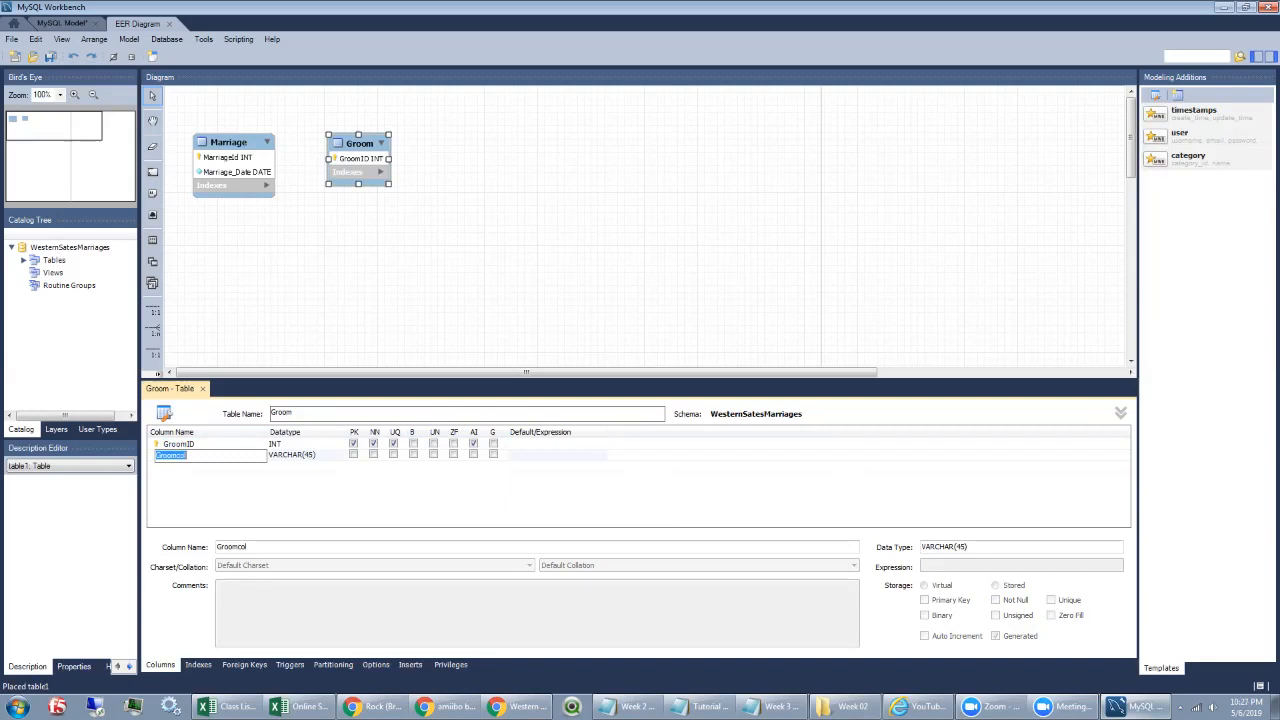
key(BackSpace)
text(GroomName)
key(BackSpace)
key(BackSpace)
key(BackSpace)
text(FirstName)
key(Return)
Step: Add GroomMiddleName and GroomLastName VARCHAR(45) columns to Groom
click(210, 465)
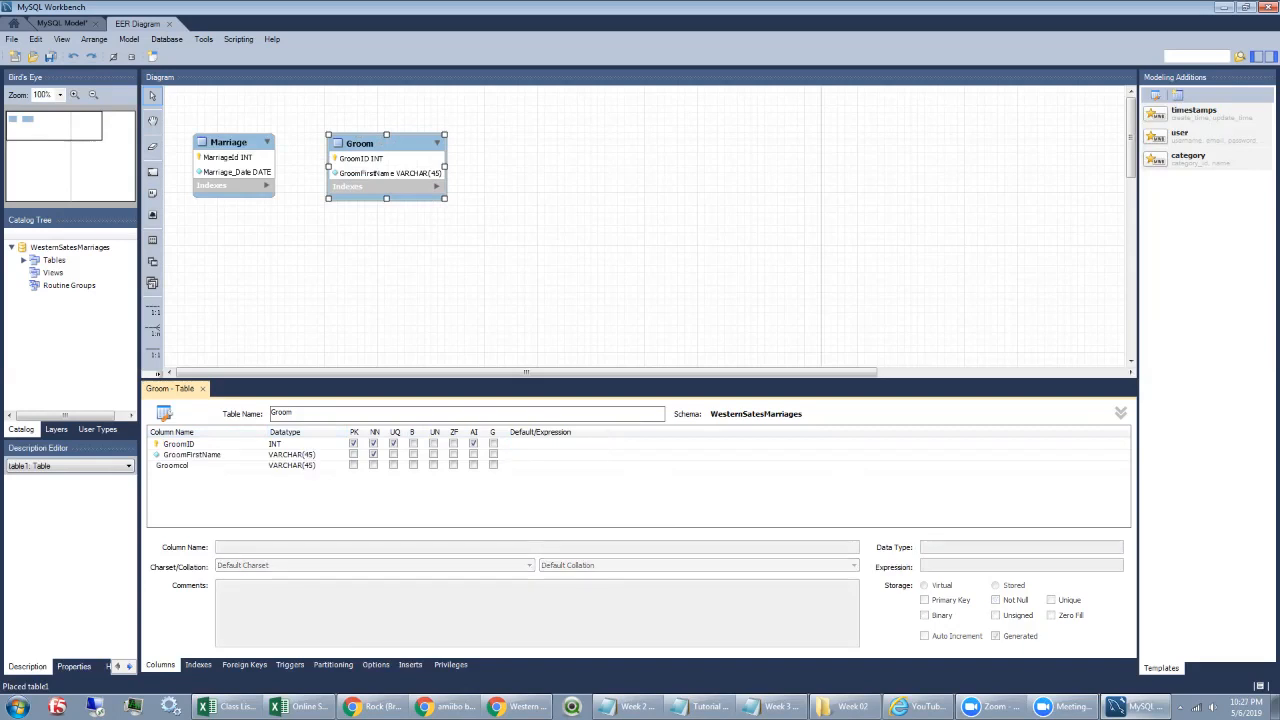
click(210, 466)
text(Grom)
text(m)
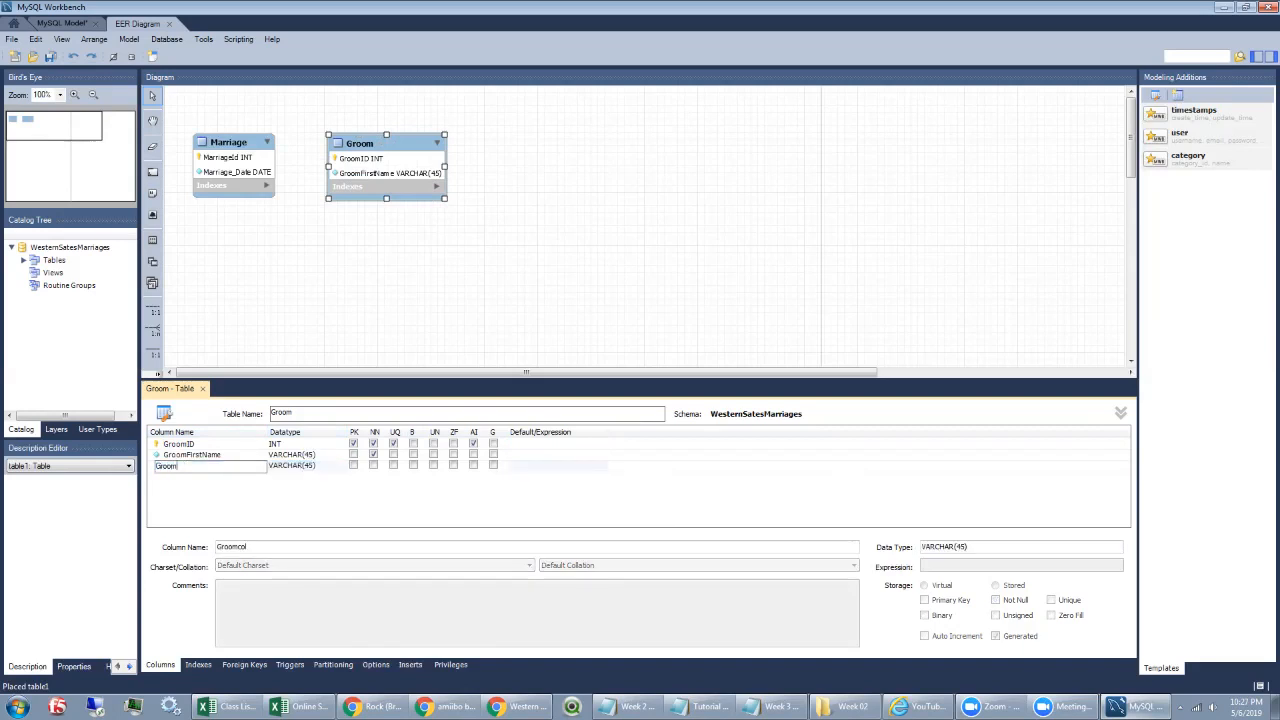
text(MiddleName)
key(Tab)
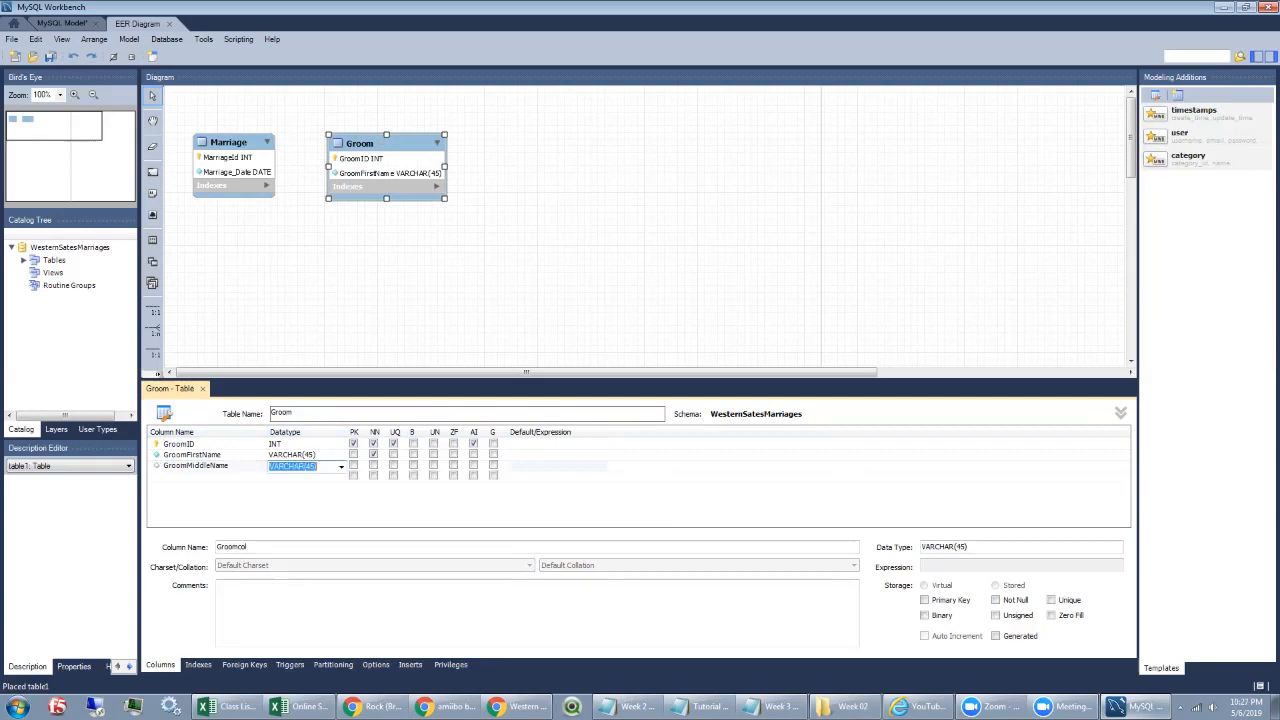
click(210, 476)
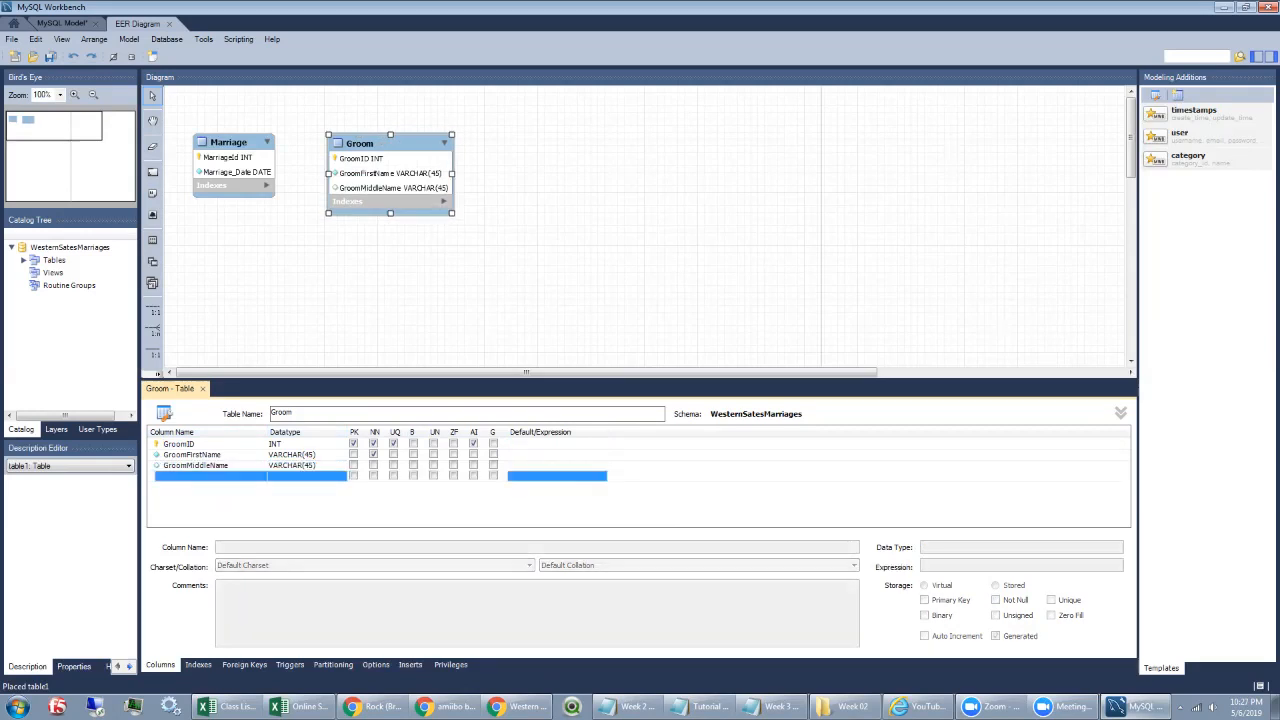
double_click(210, 476)
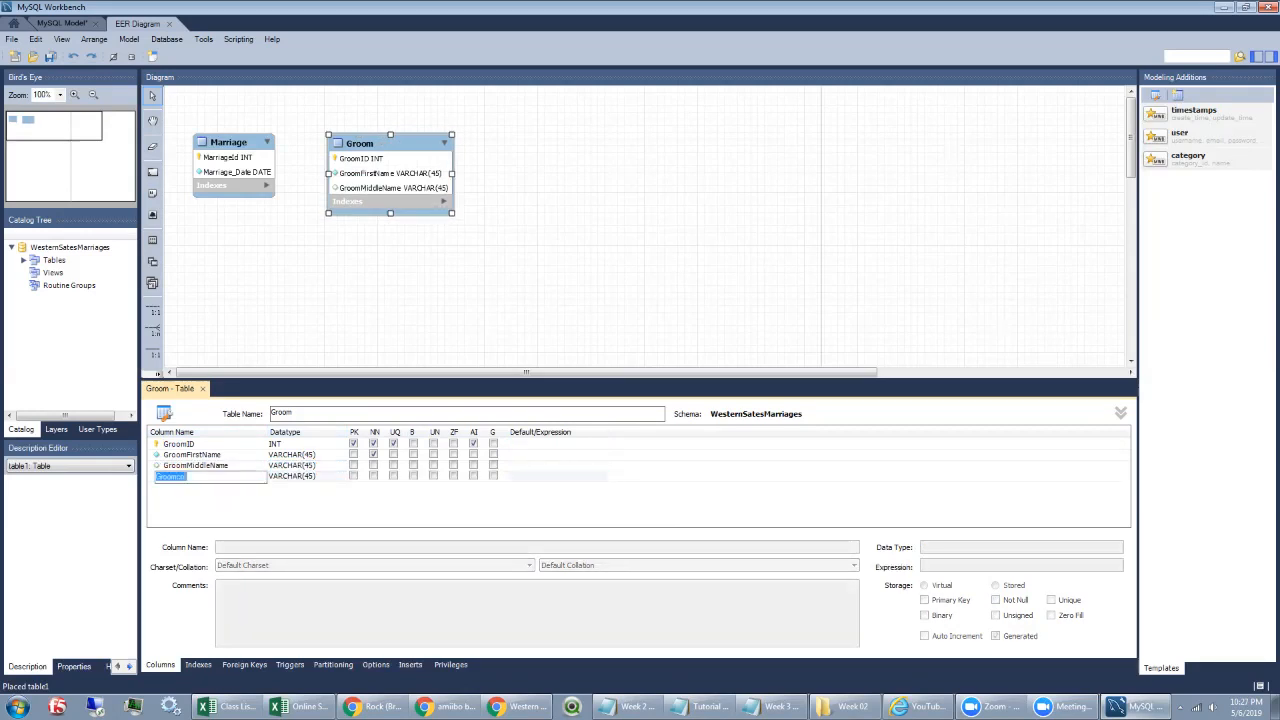
text(GroomLastName)
key(Return)
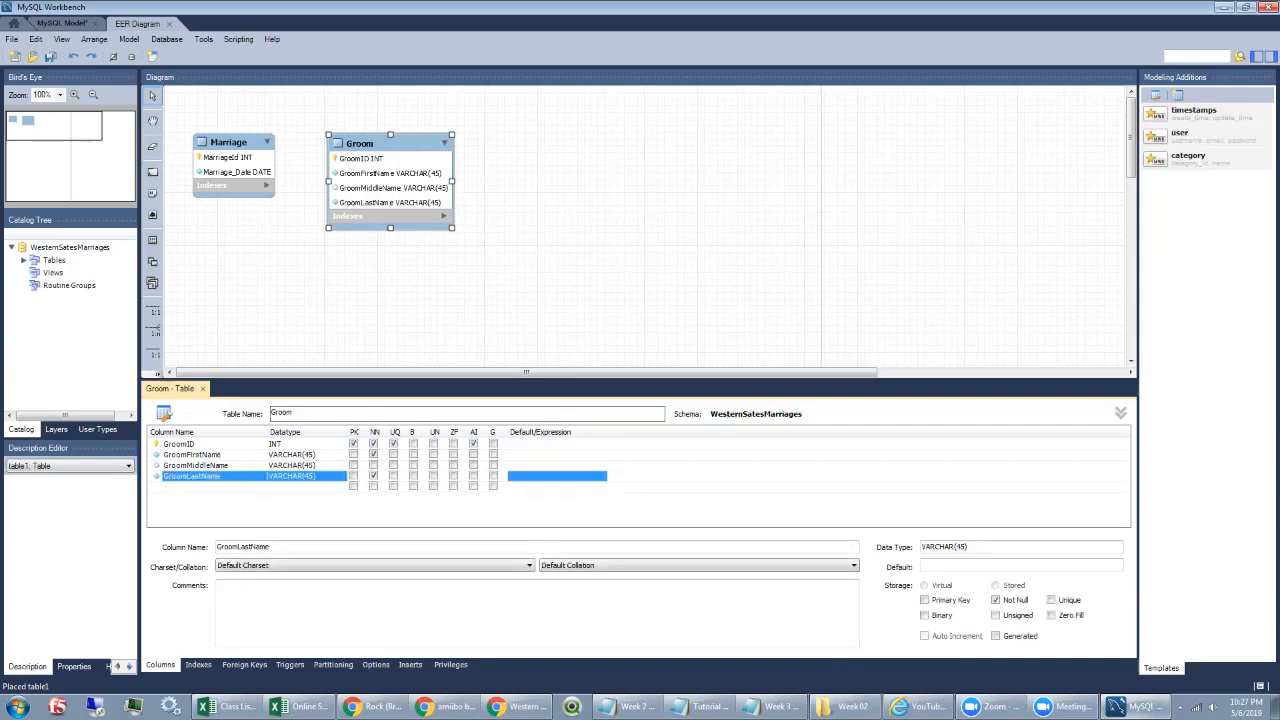
Step: Add a GroomBirthDate column of type DATE, discarding the extra empty row
double_click(192, 487)
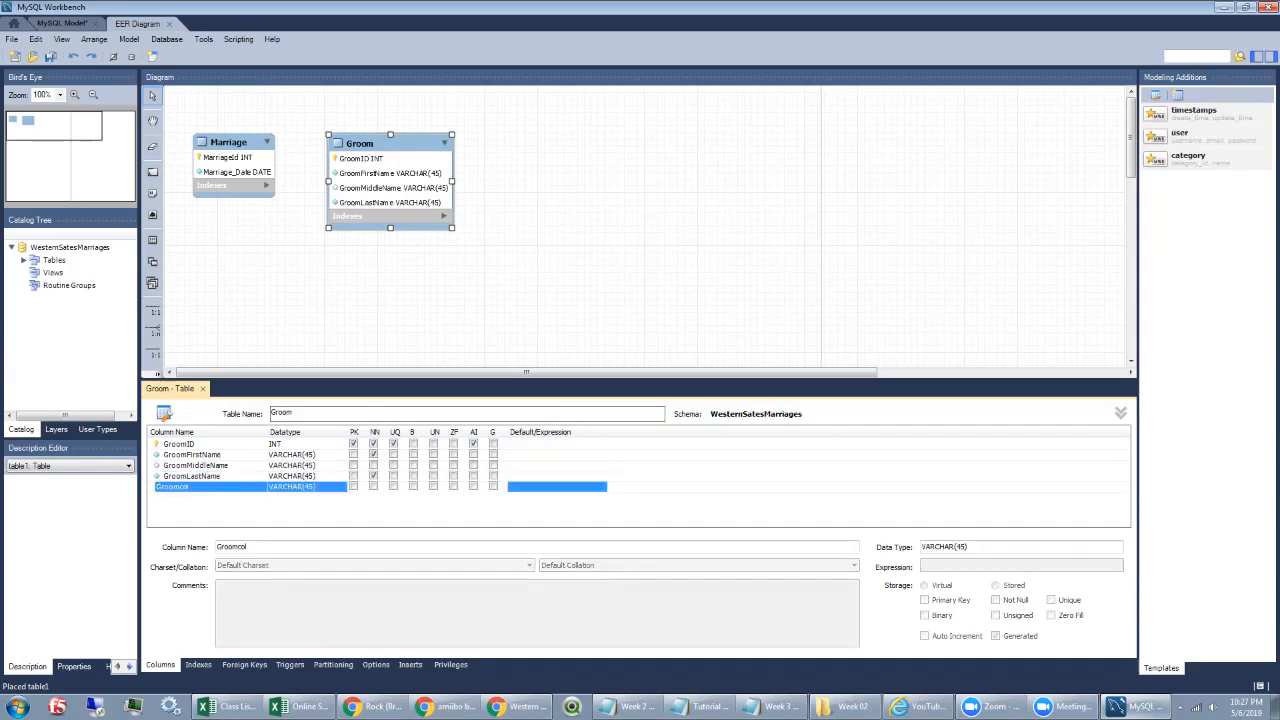
text(G)
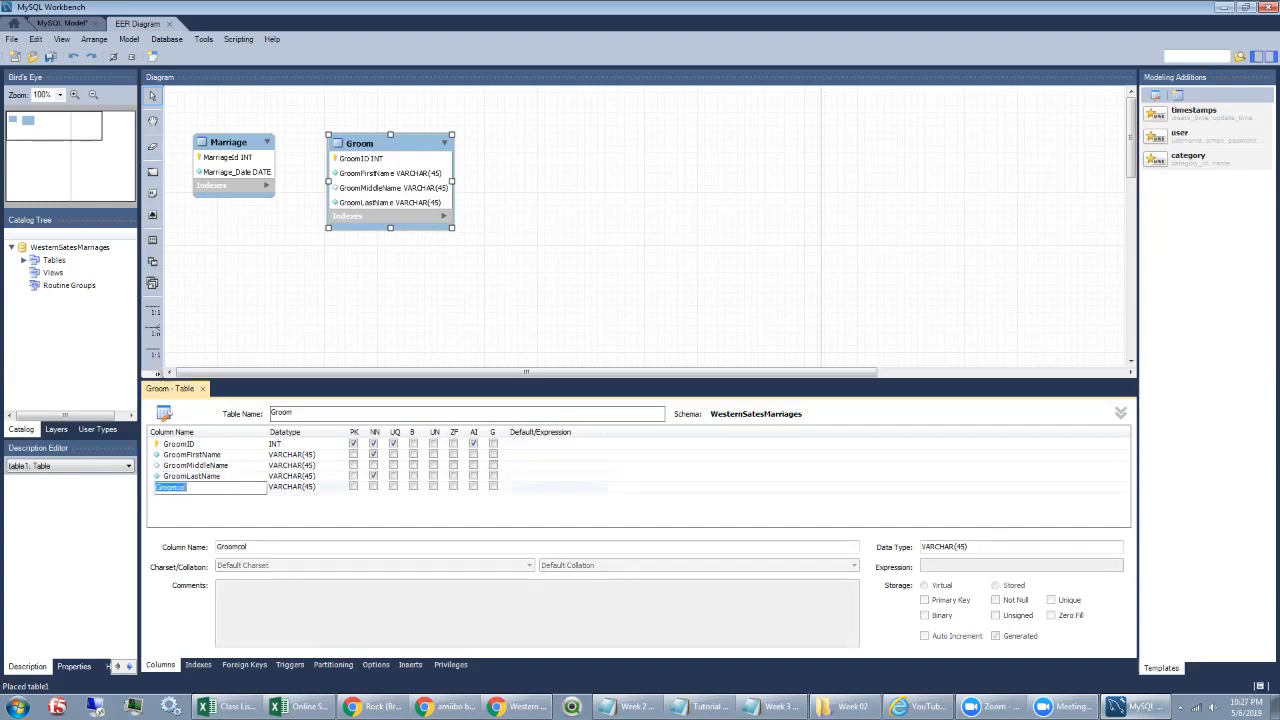
text(roomBirthDate)
key(Tab)
text(DATE)
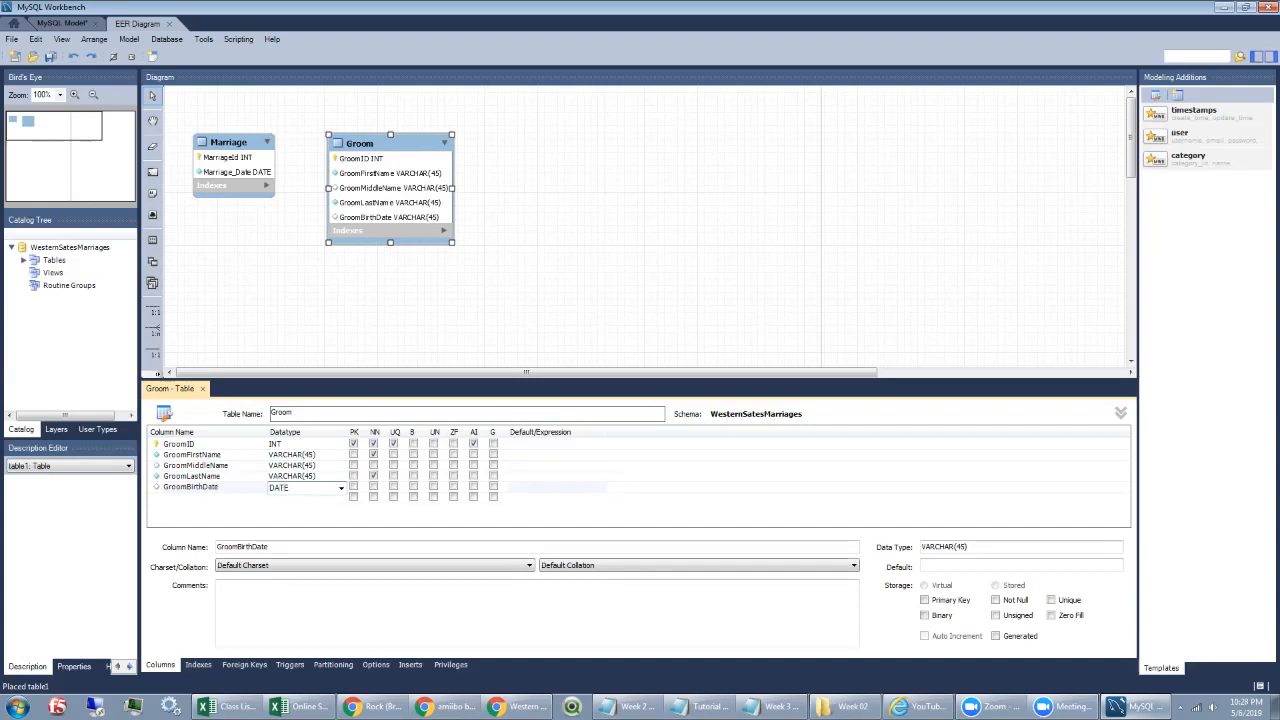
key(Return)
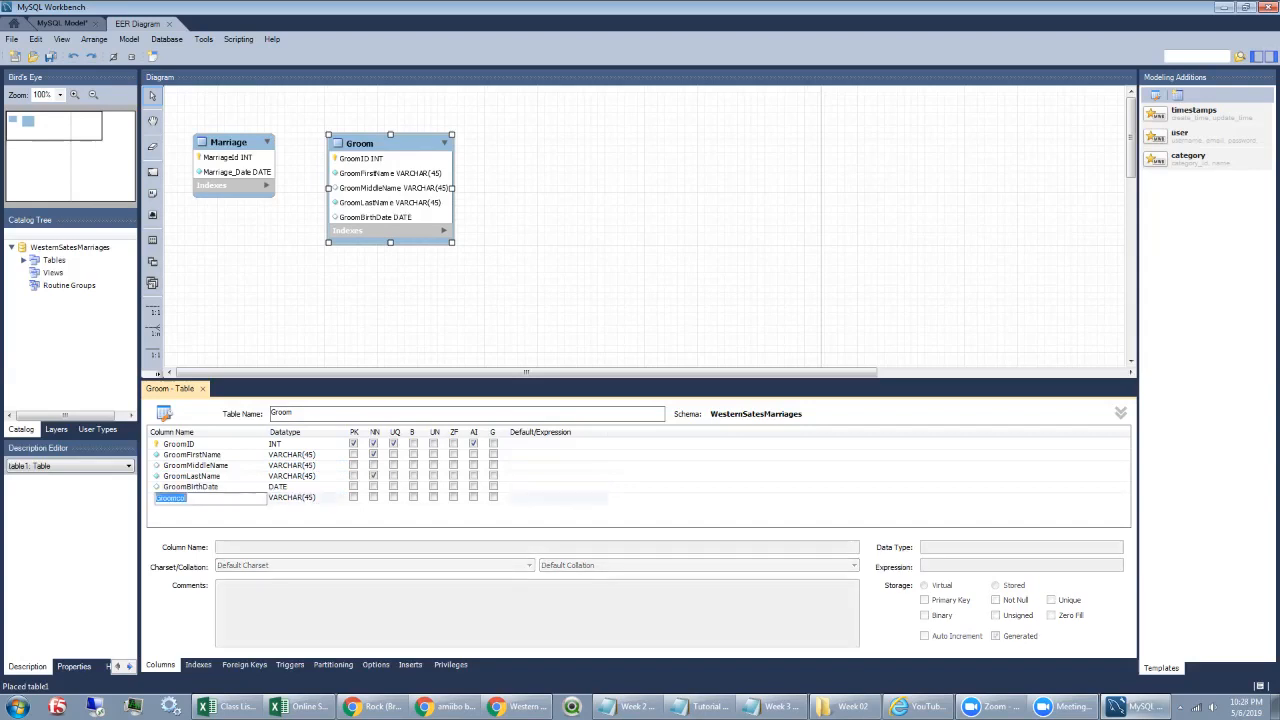
key(Escape)
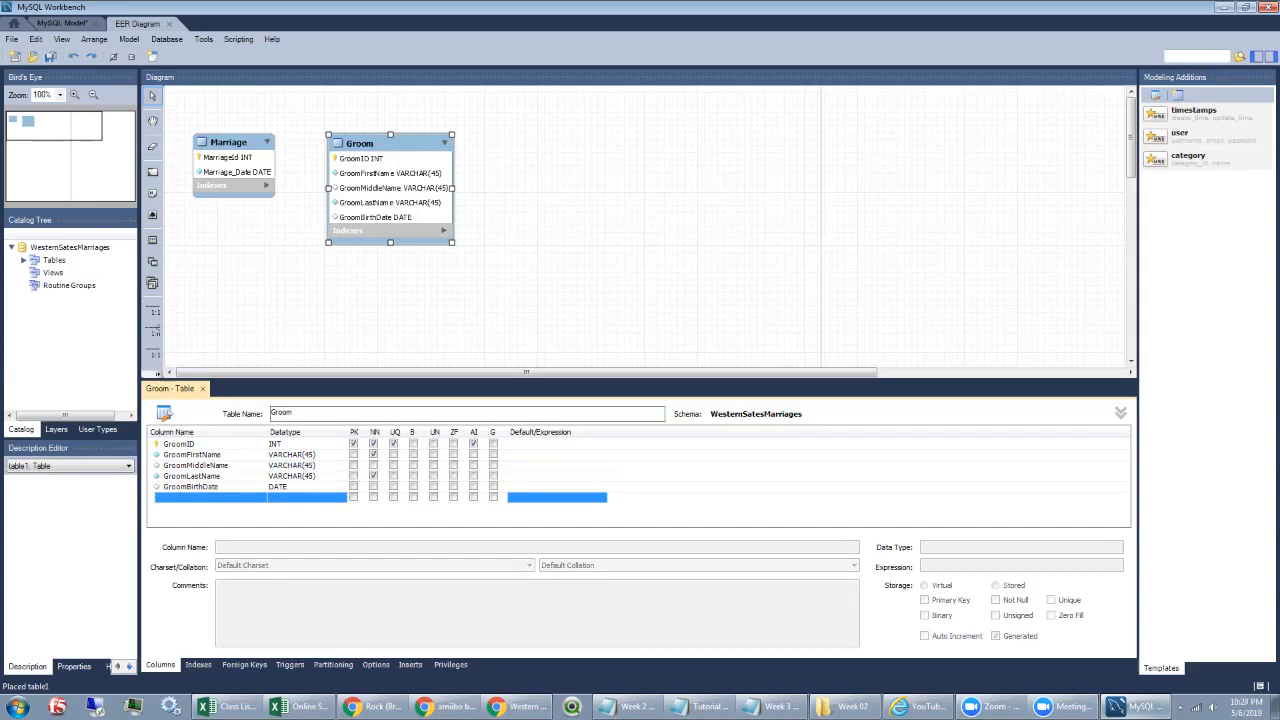
Step: Move Marriage right of Groom and paste a duplicate, Groom_copy1, right of Marriage
click(486, 290)
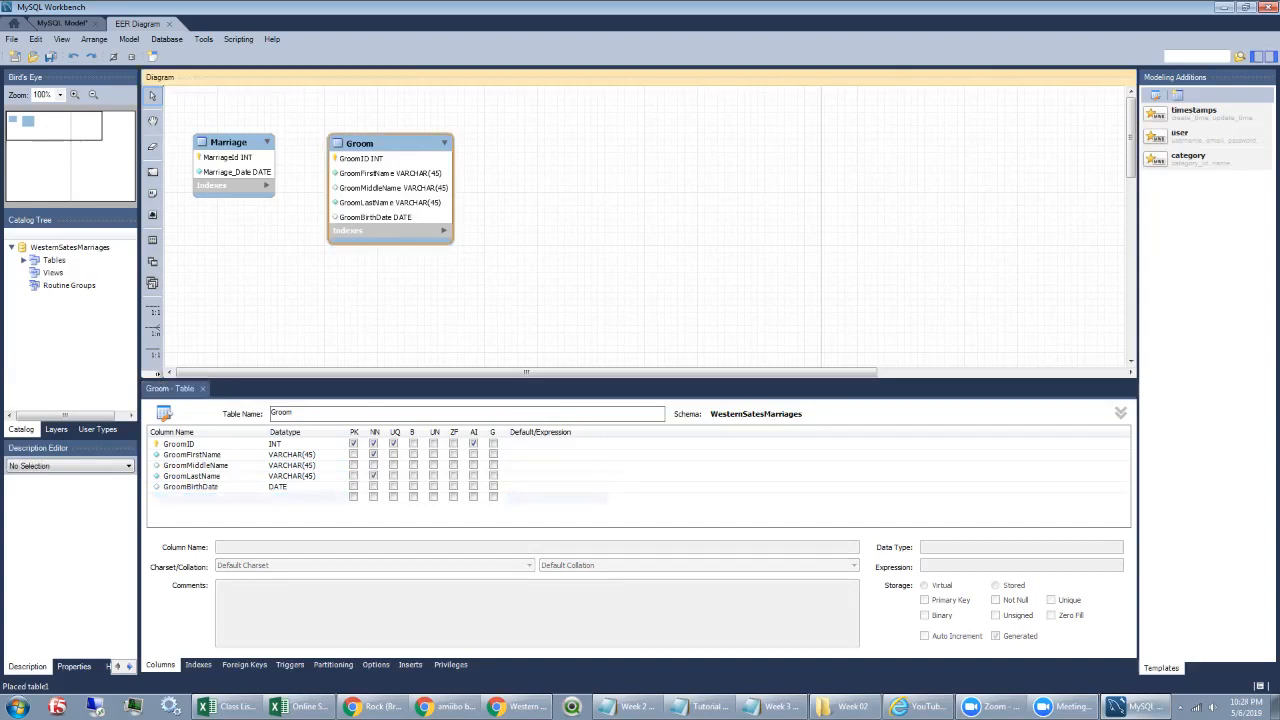
drag(234, 143, 531, 147)
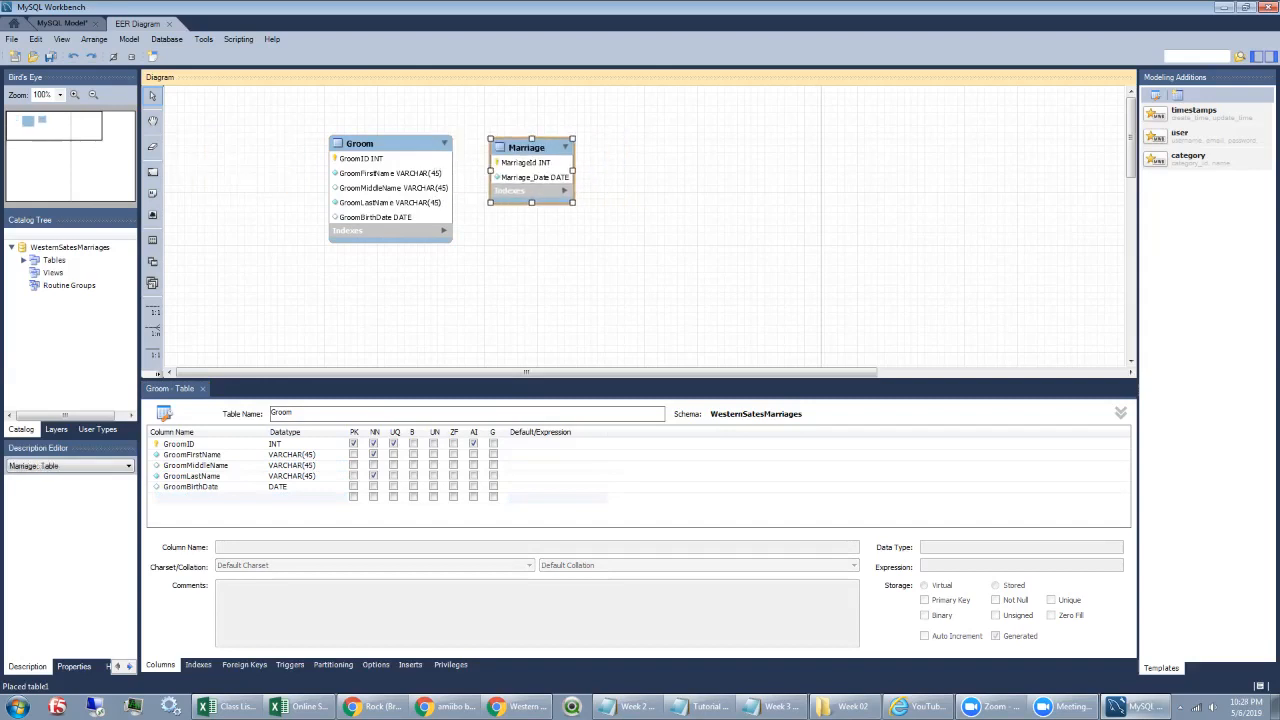
right_click(372, 147)
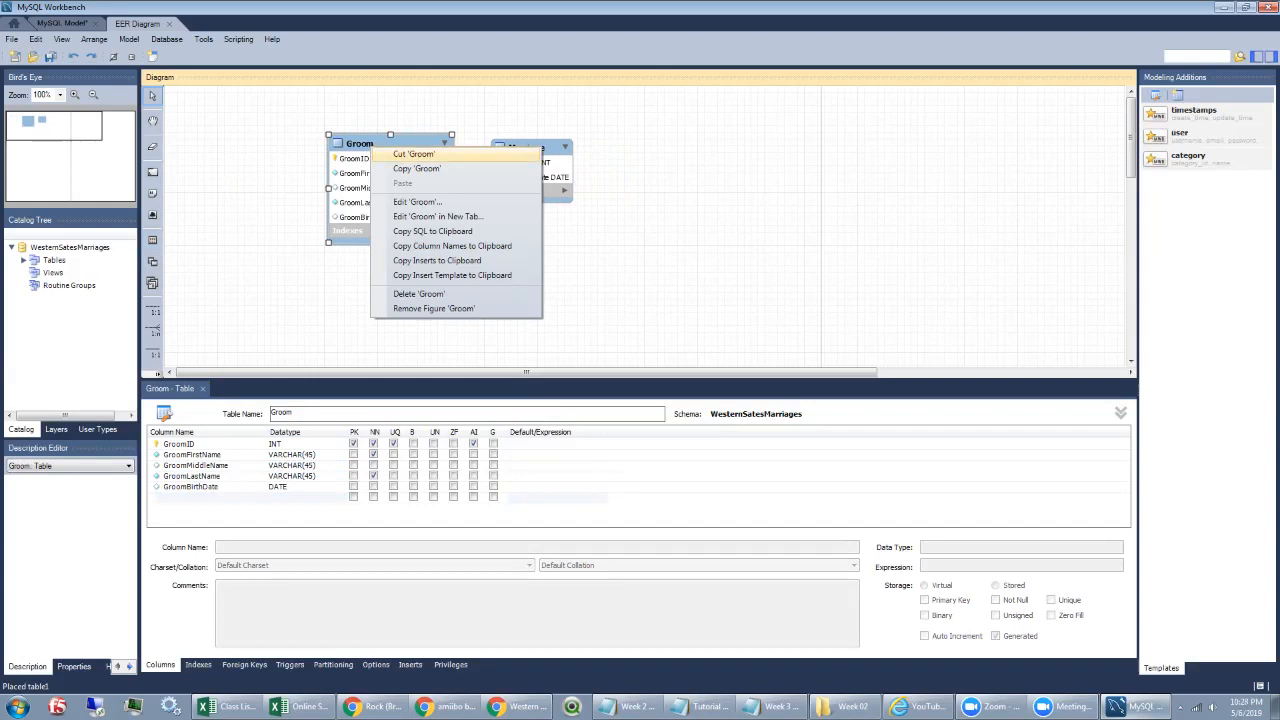
click(416, 168)
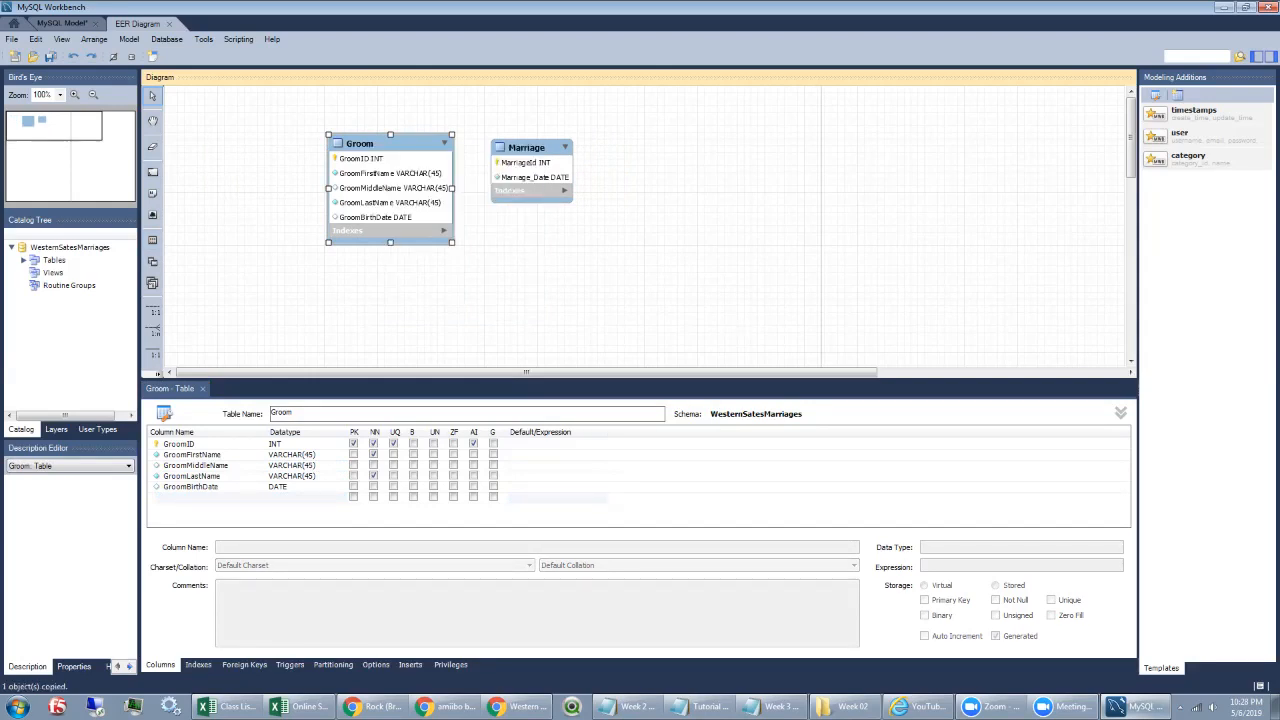
right_click(612, 134)
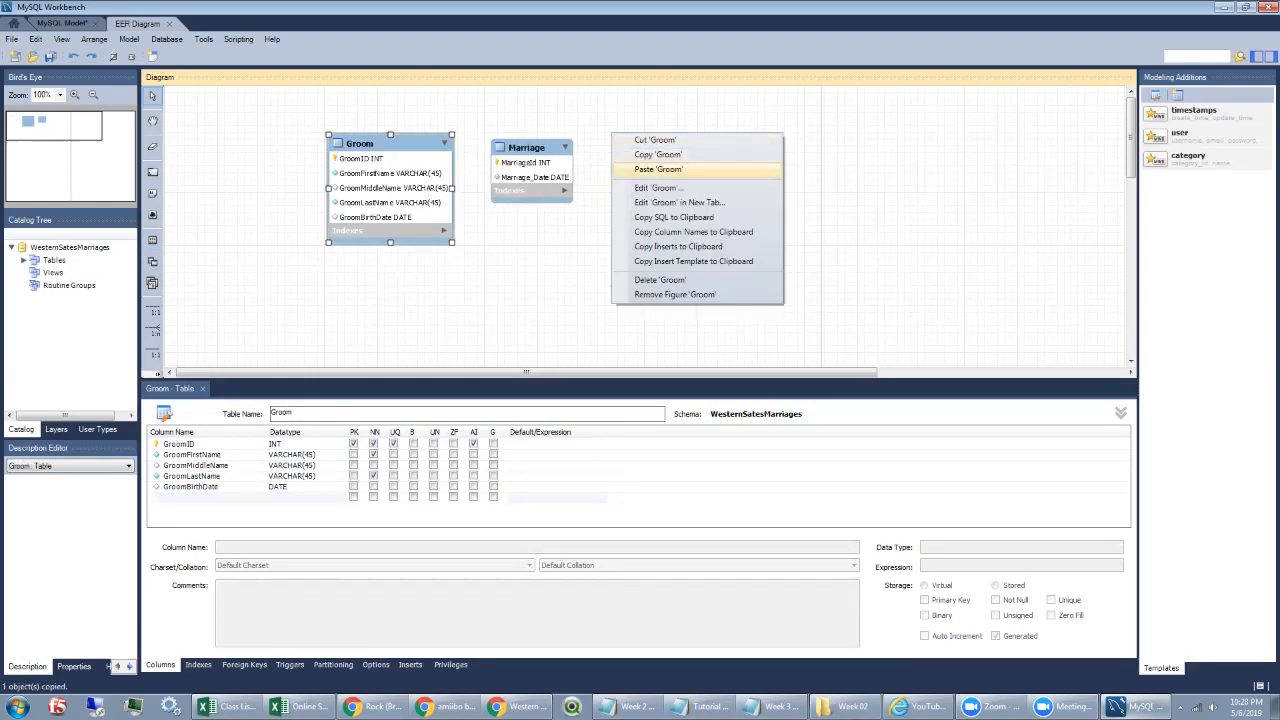
click(658, 169)
key(Return)
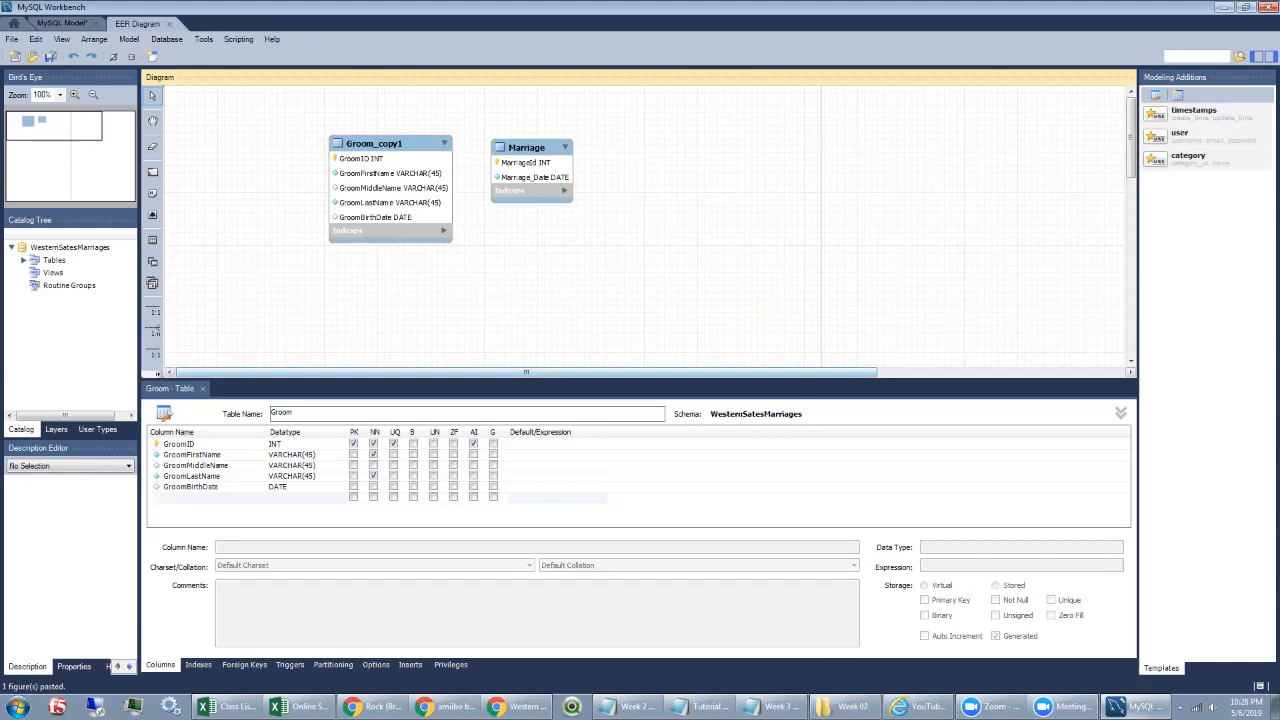
drag(390, 160, 664, 162)
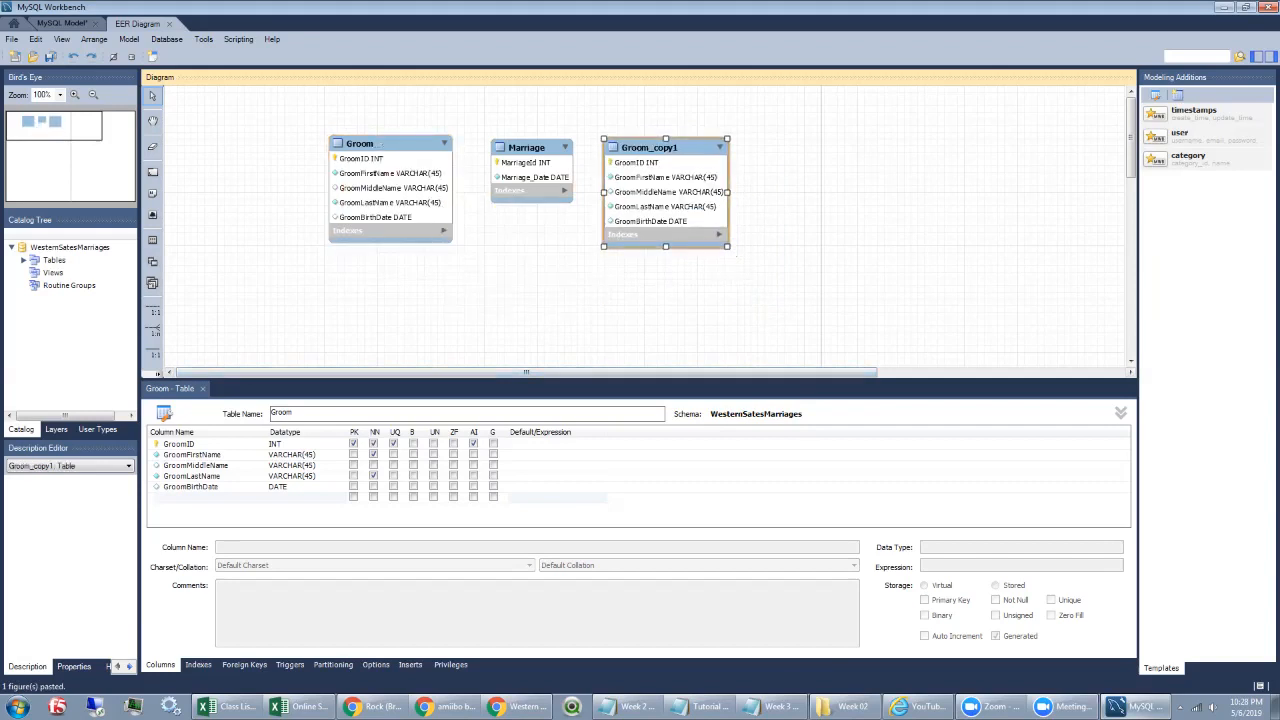
click(291, 412)
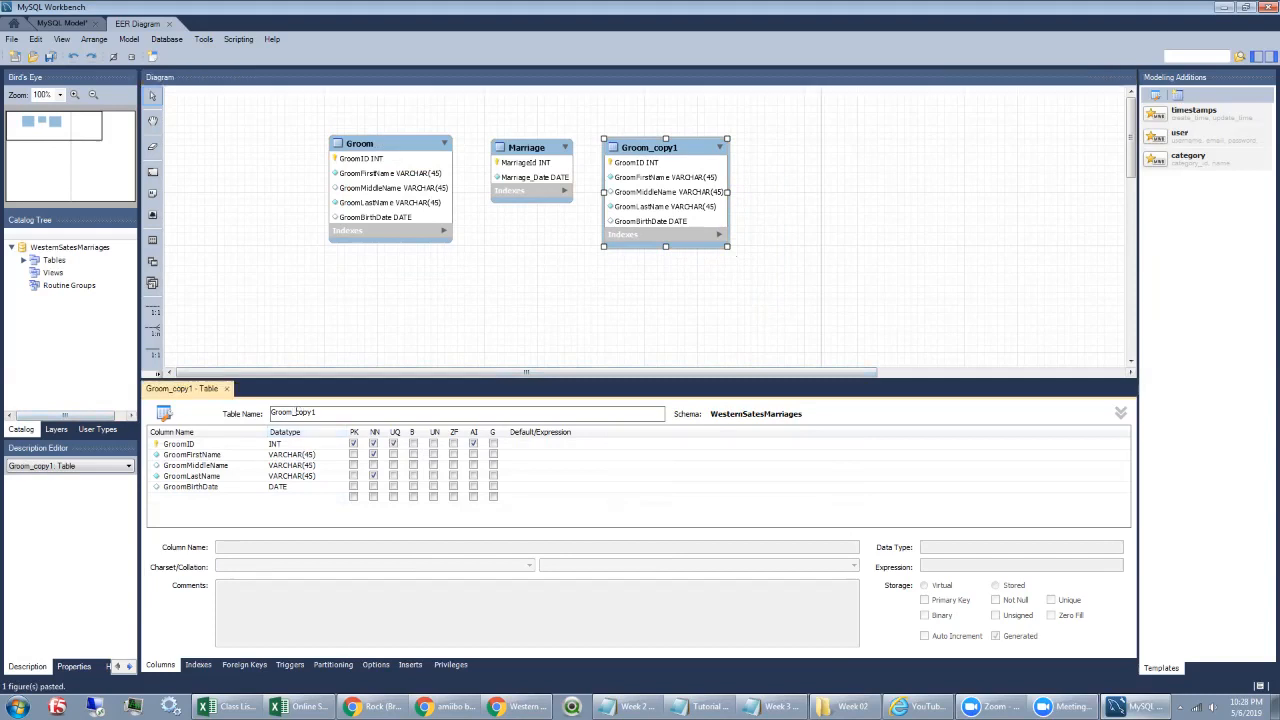
Step: Rename the copied table to Bride and its key column to BrideID
double_click(314, 412)
text(Bride)
click(190, 444)
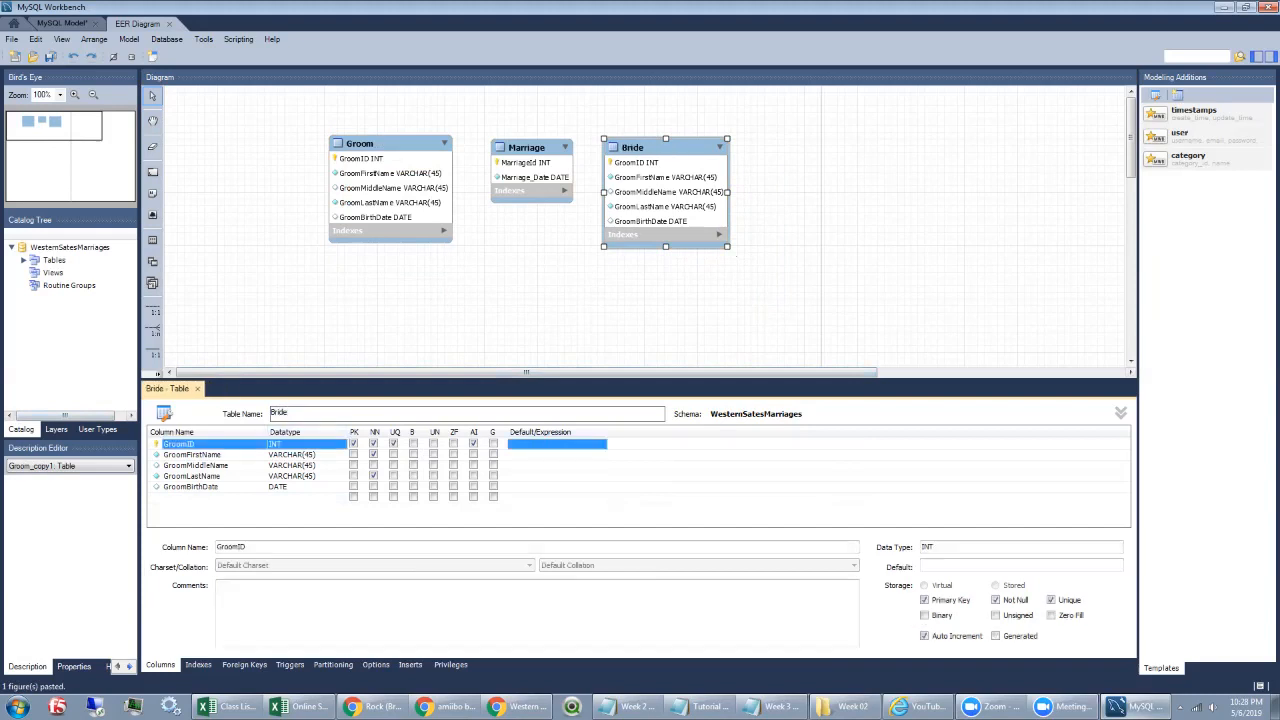
click(189, 444)
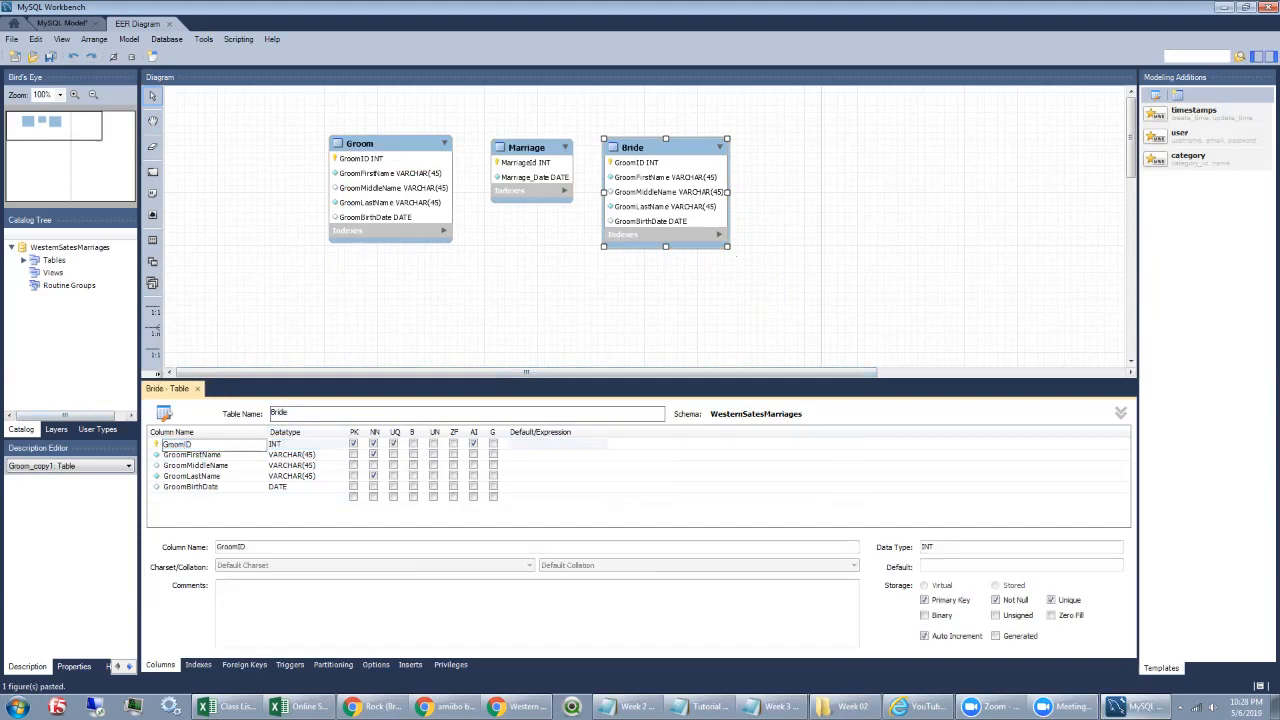
double_click(187, 444)
text(Bride)
click(189, 455)
Step: Rename the name columns to BrideFirstName, BrideMiddleName and BrideLastName
click(189, 455)
click(189, 455)
drag(186, 455, 162, 455)
text(Bride)
key(Tab)
click(196, 466)
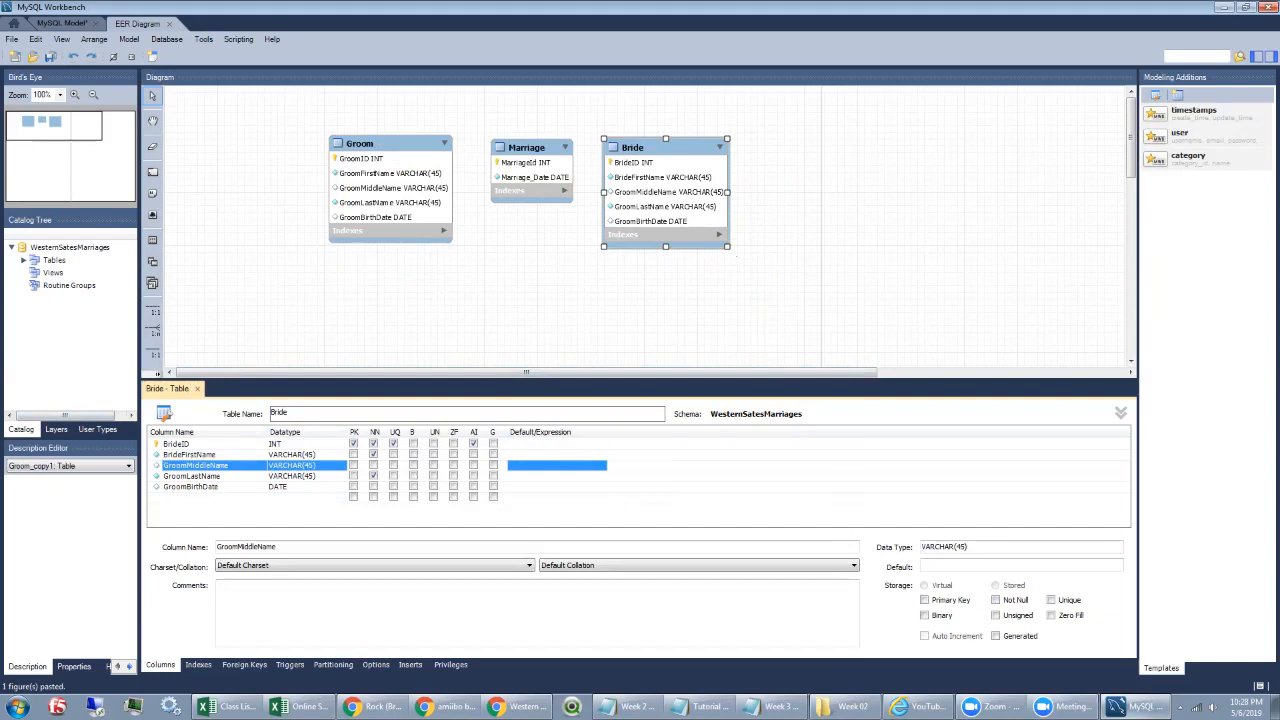
click(196, 466)
drag(186, 466, 162, 466)
text(Bride)
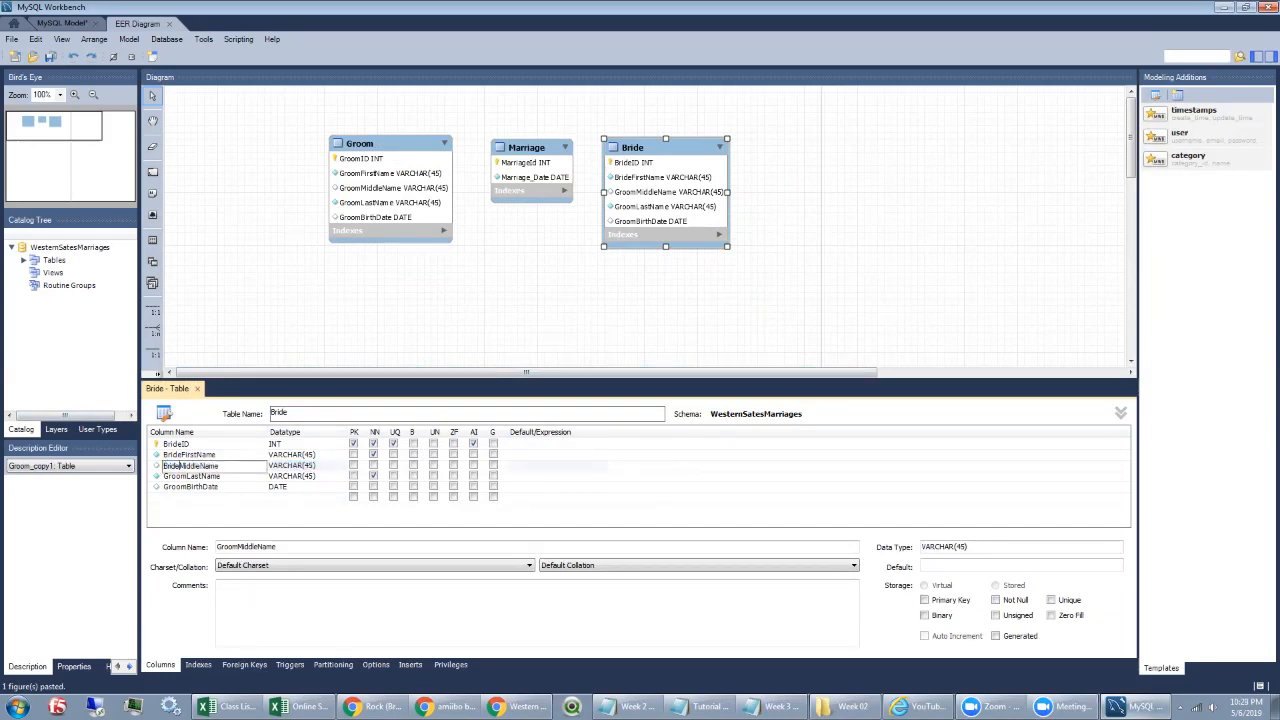
click(192, 476)
click(192, 476)
drag(186, 476, 162, 477)
text(Bride)
key(Tab)
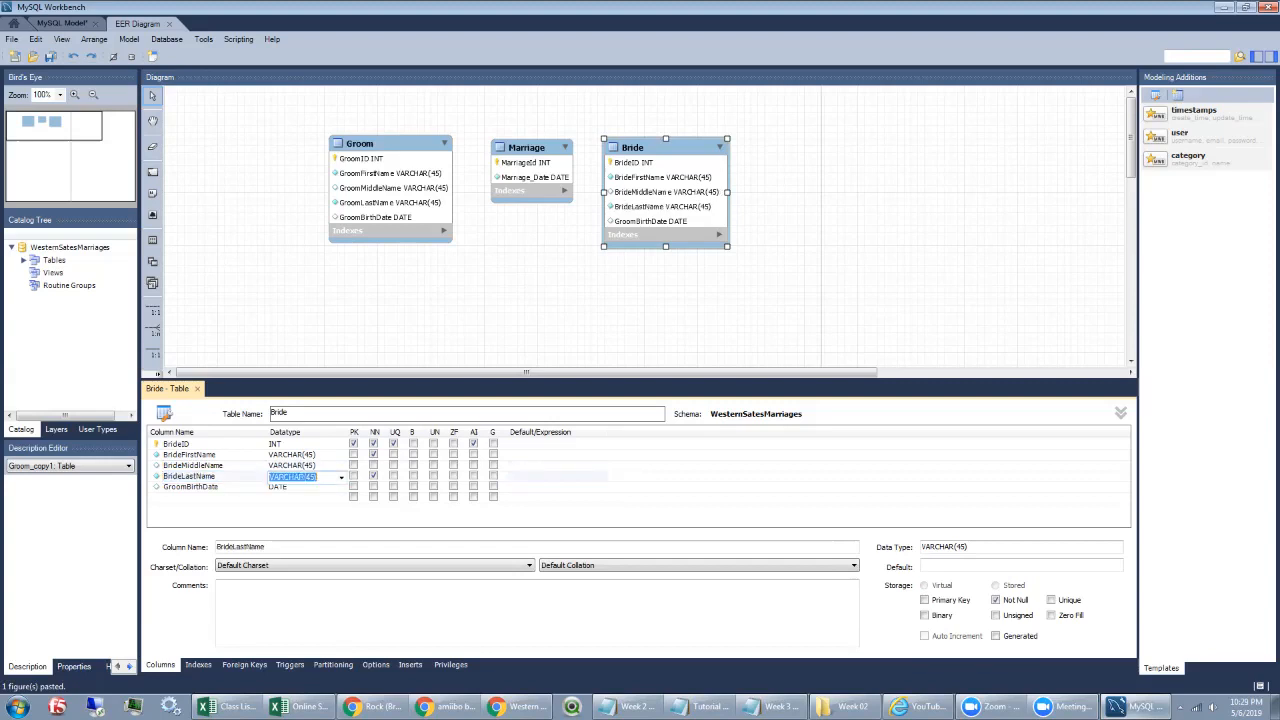
Step: Rename the last column to BrideBirthDate and spread Groom and Bride farther apart
click(191, 487)
click(191, 487)
drag(186, 487, 162, 487)
text(Bride)
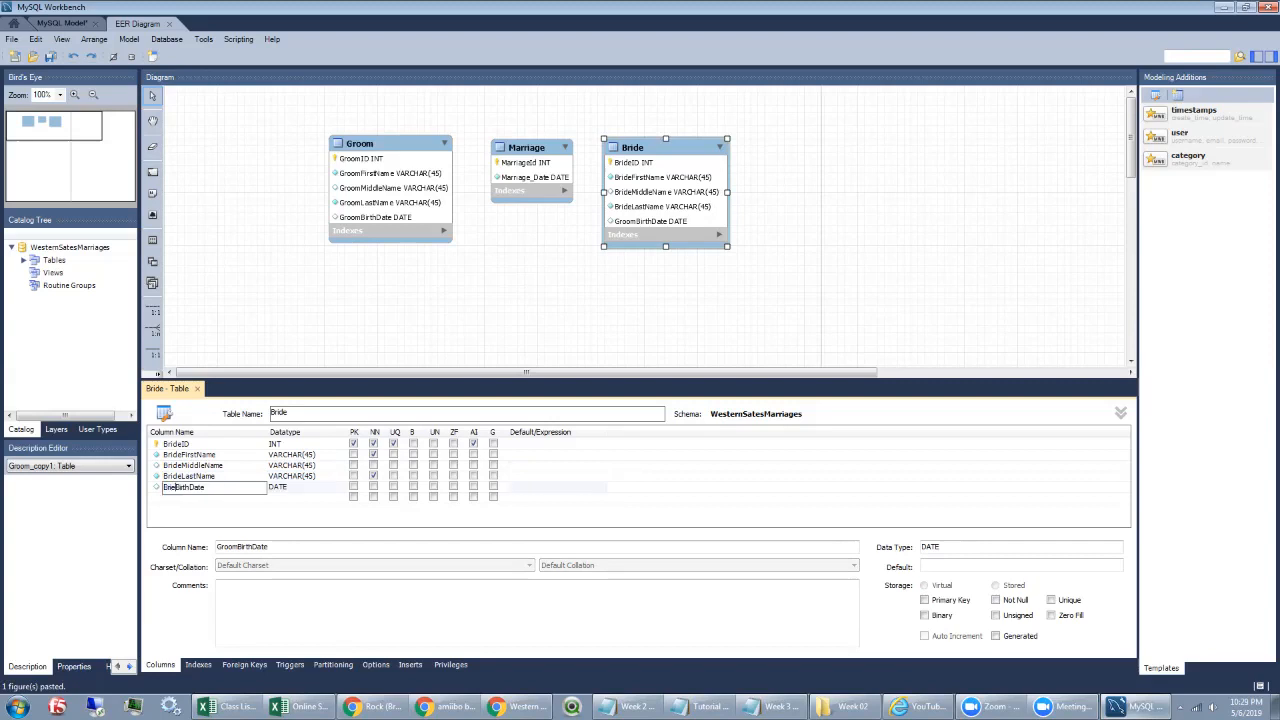
key(BackSpace)
text(de)
key(Tab)
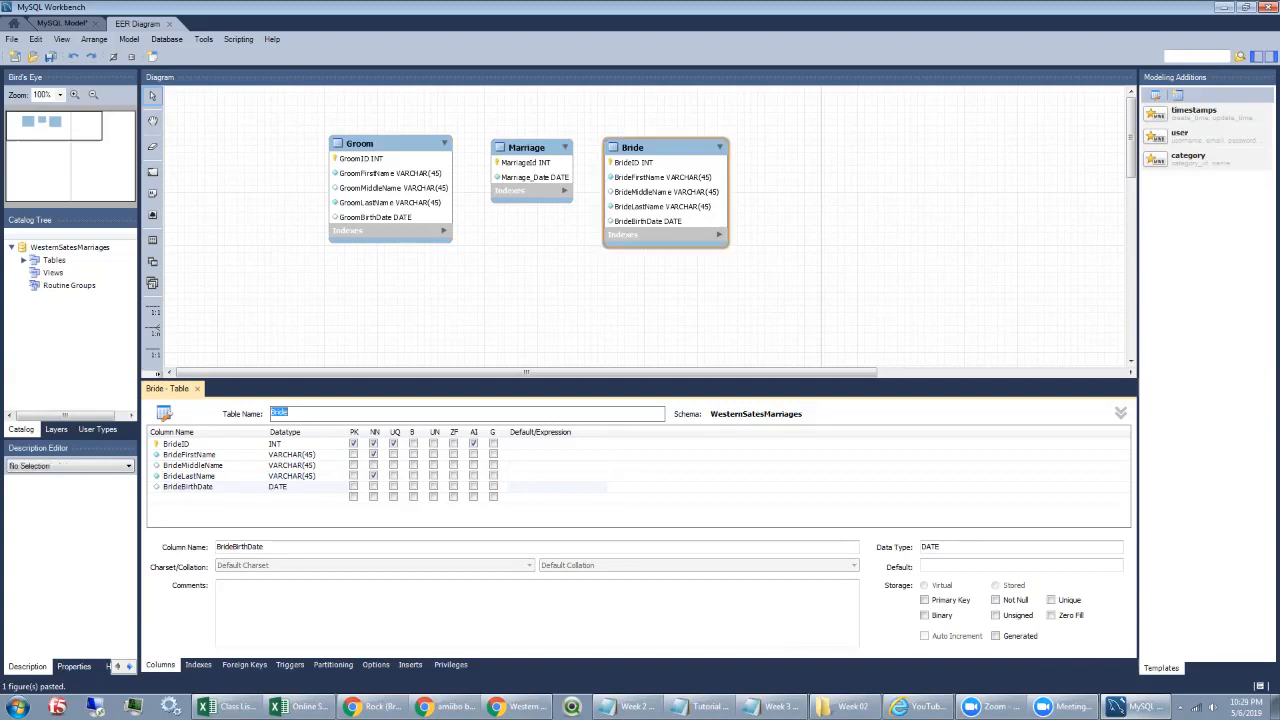
drag(664, 148, 684, 148)
mouse_move(390, 144)
mouse_down()
mouse_move(359, 148)
mouse_move(372, 148)
mouse_up()
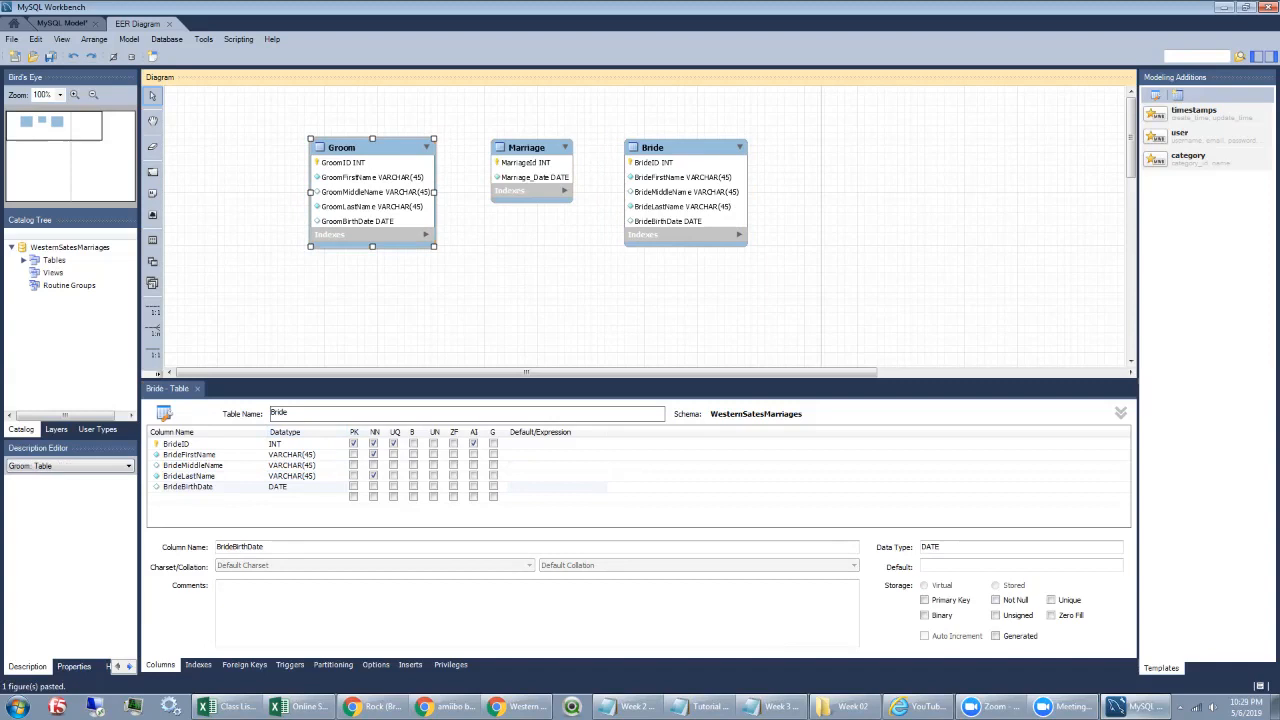
Step: Place a new table below Marriage and name it Location
click(153, 240)
click(475, 259)
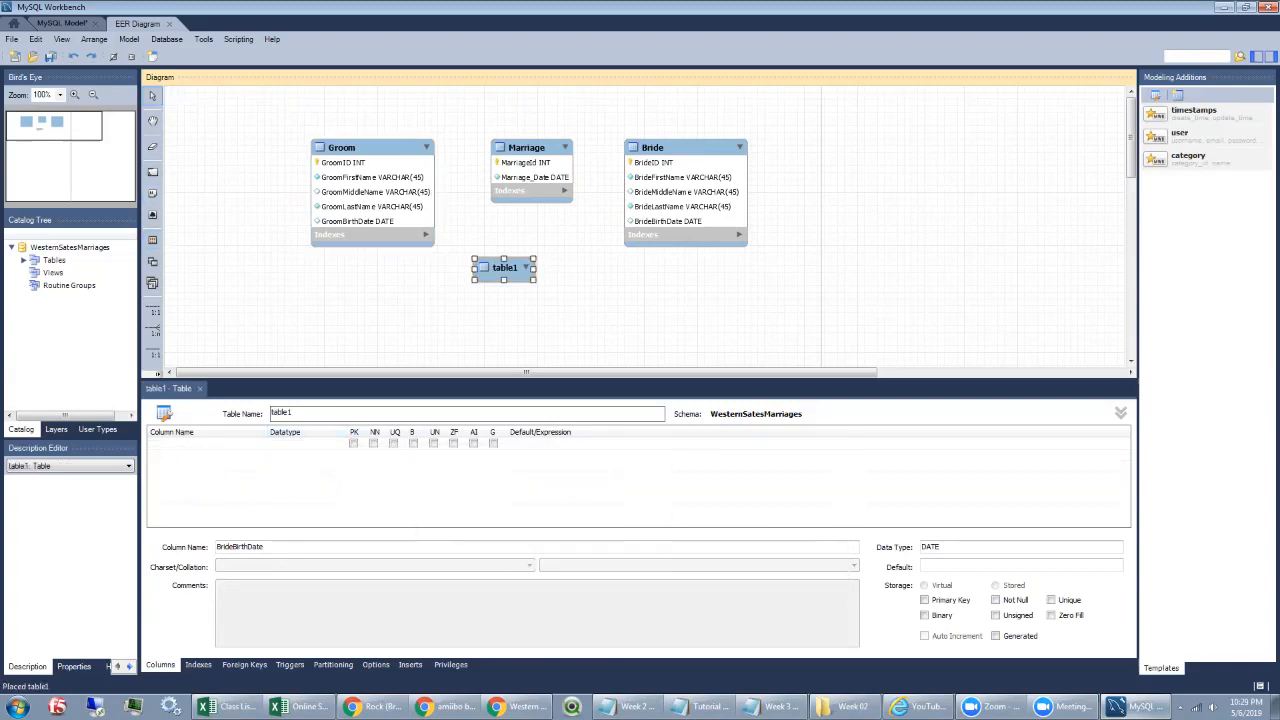
text(Location)
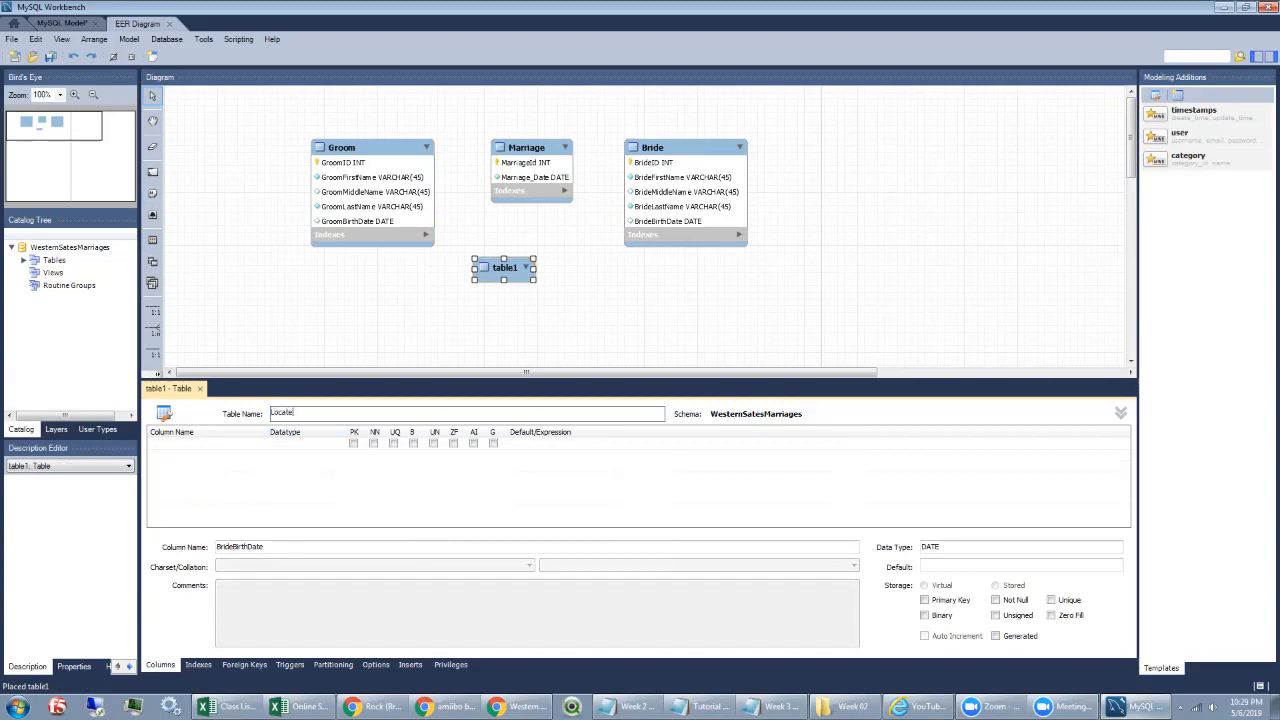
key(BackSpace)
key(BackSpace)
key(BackSpace)
text(ion)
key(Return)
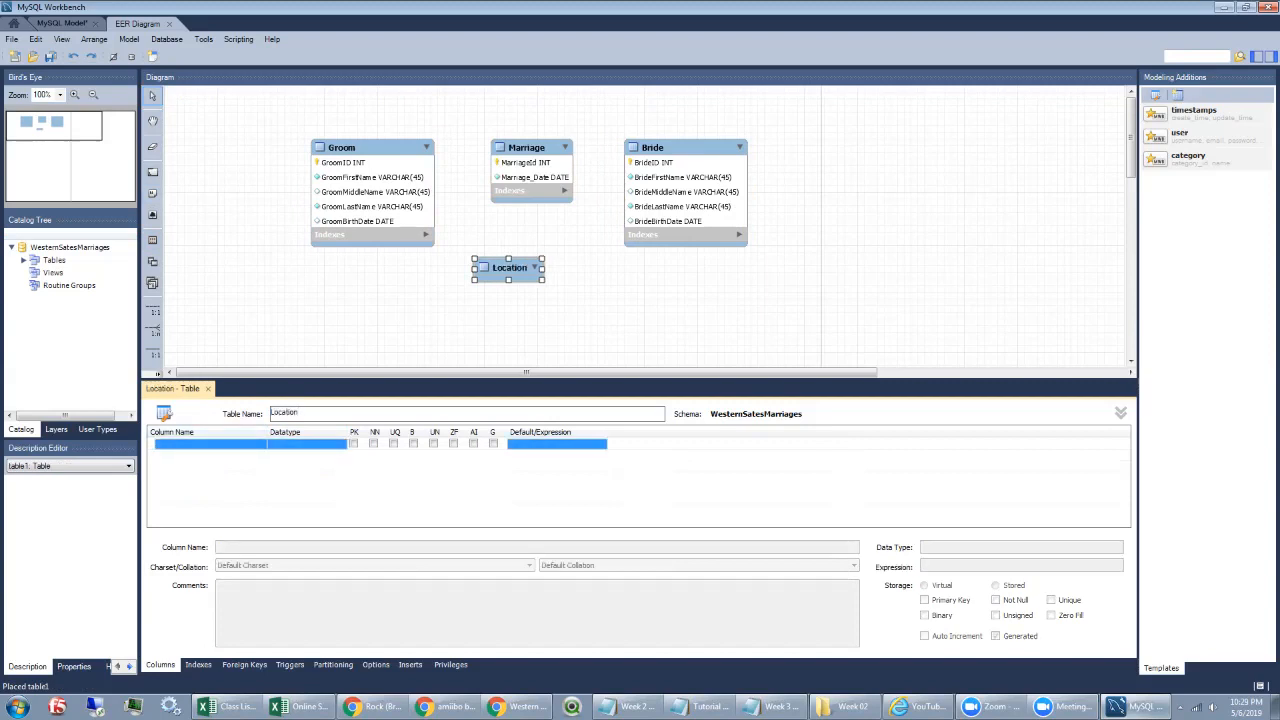
Step: Add LocationID as Location's unique primary key and drag the table under Marriage
double_click(210, 444)
text(LocationID)
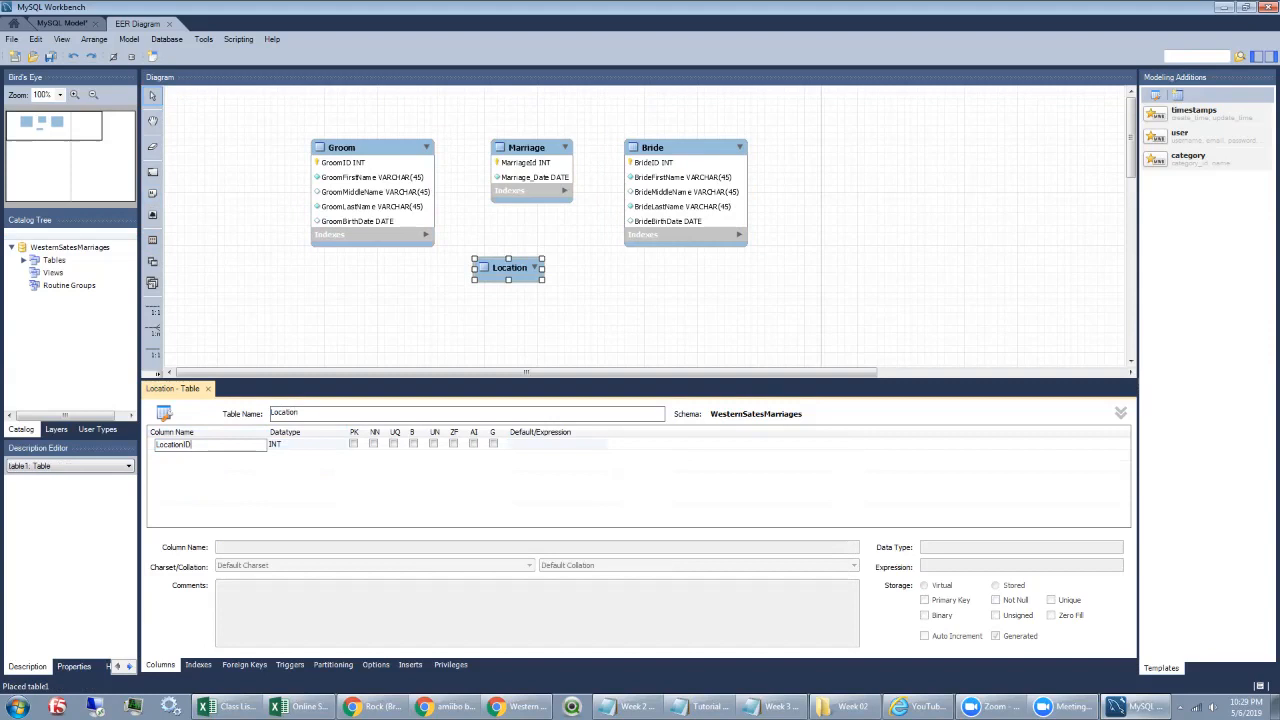
key(Return)
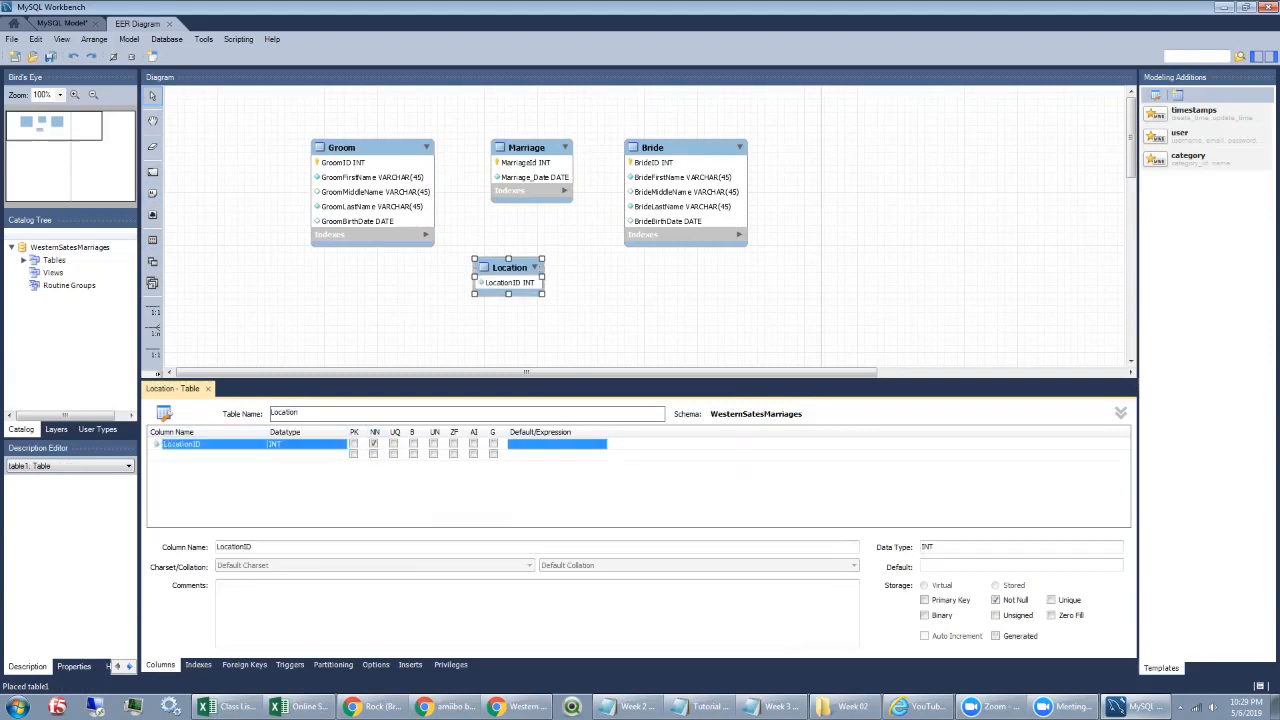
click(354, 444)
click(394, 444)
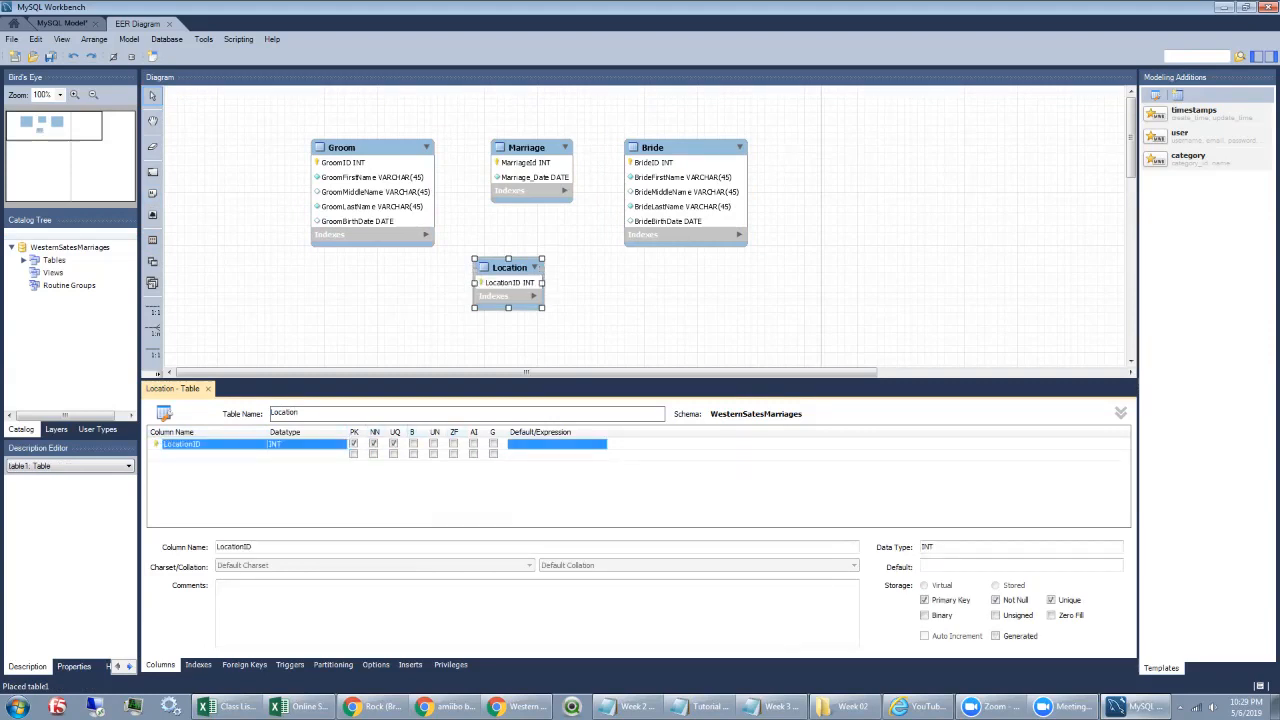
double_click(190, 455)
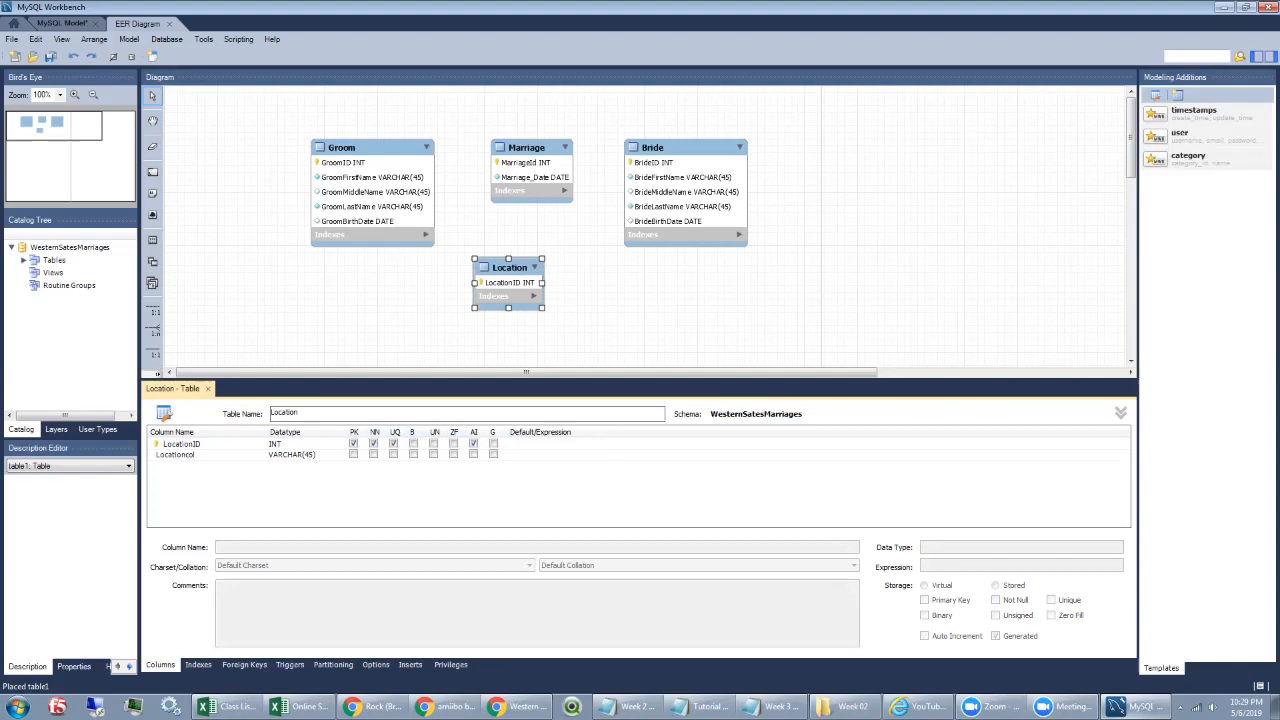
drag(508, 267, 531, 274)
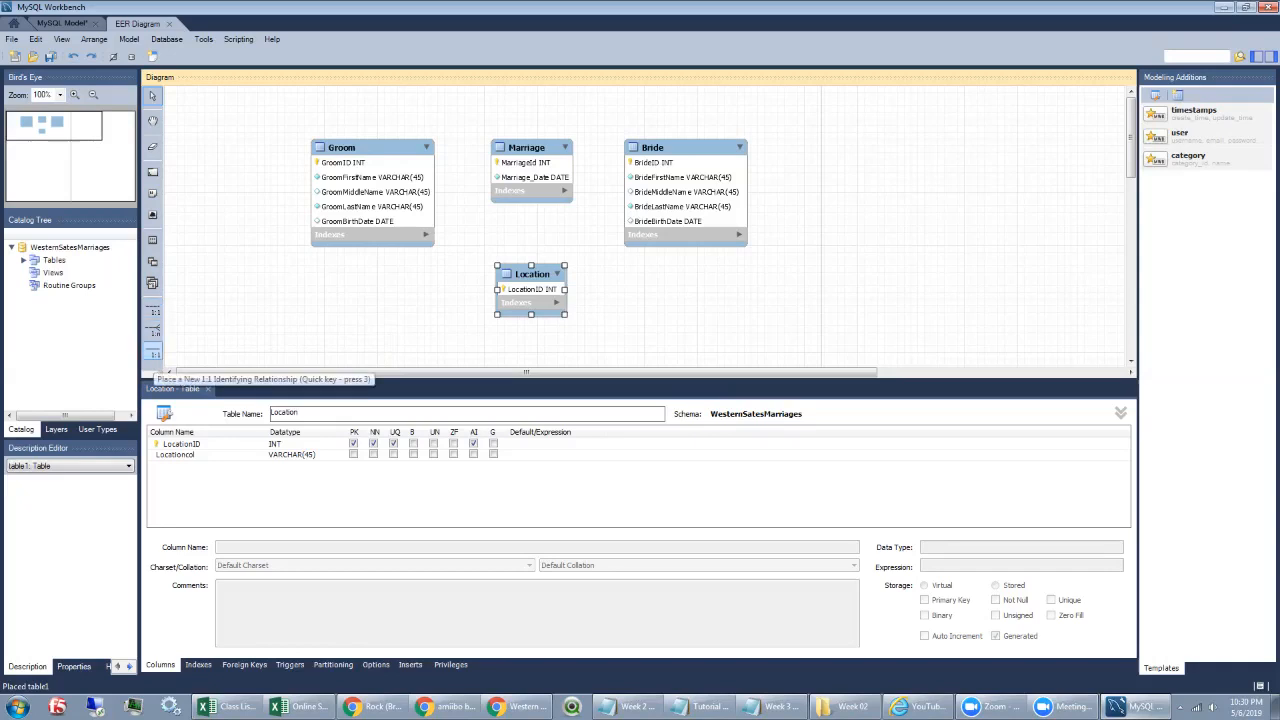
Step: Draw 1:1 identifying relationships from Marriage to Groom and from Marriage to Bride
click(153, 354)
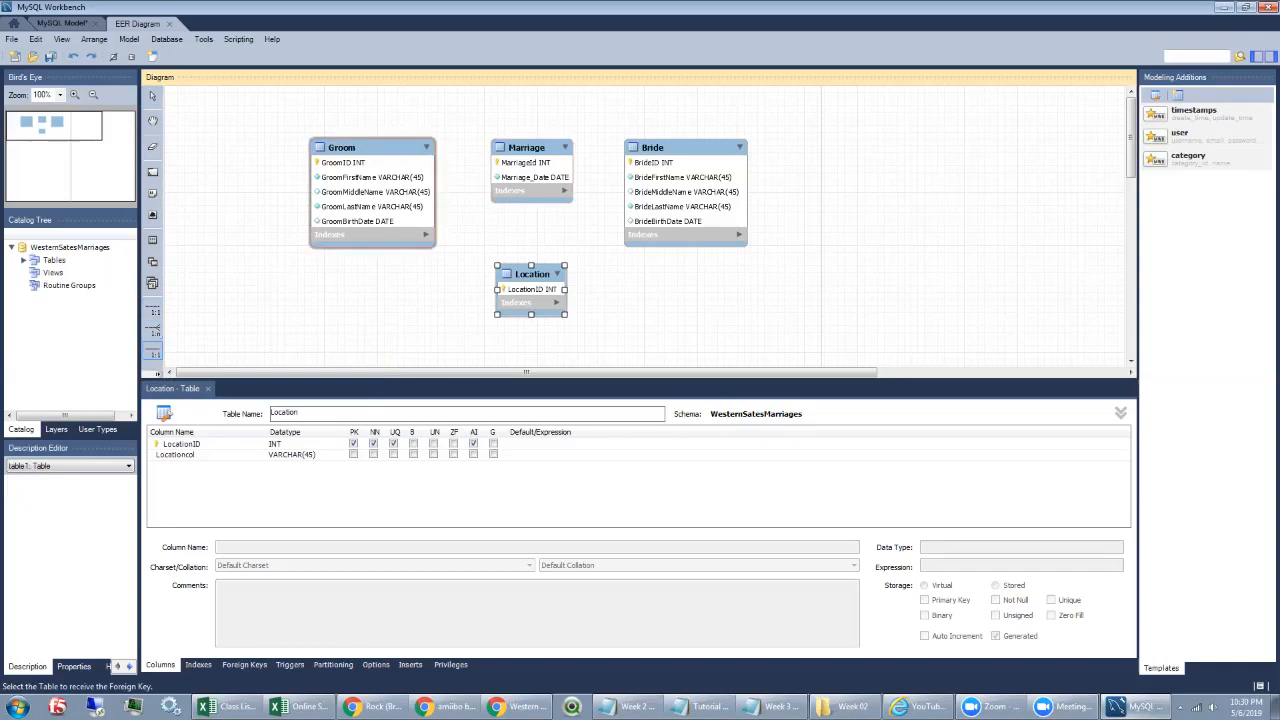
click(515, 167)
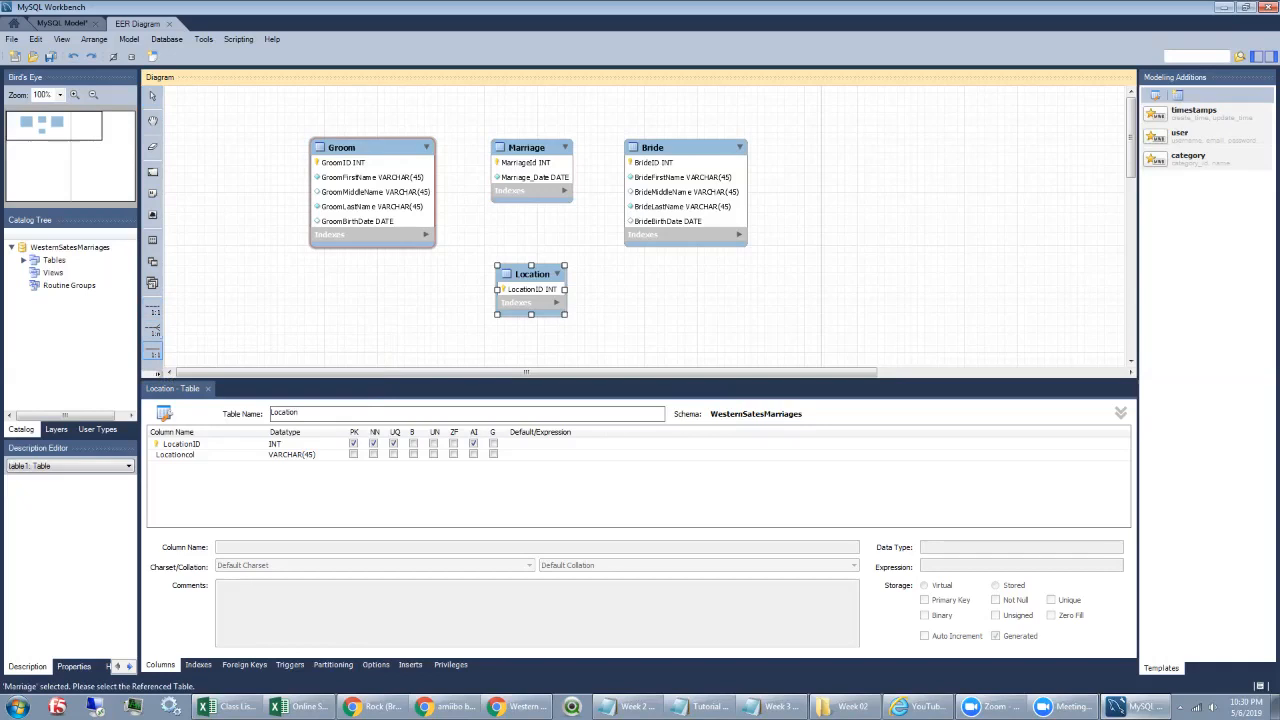
click(378, 160)
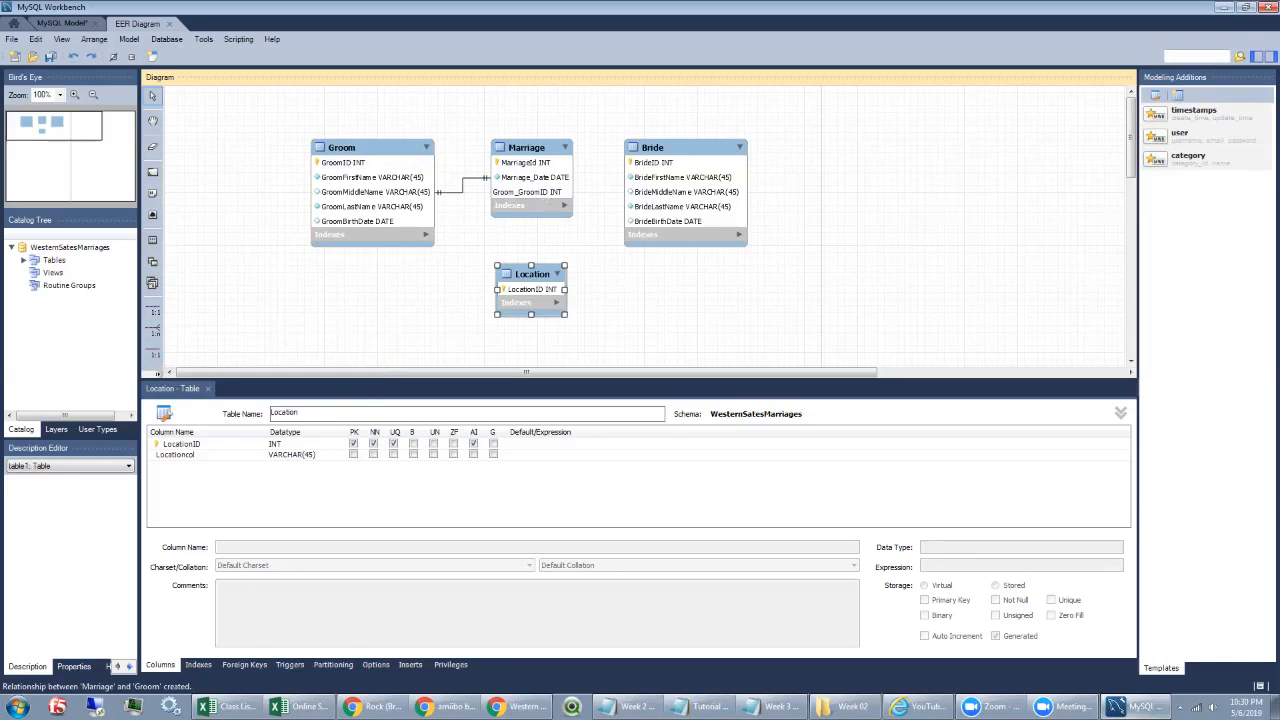
click(152, 352)
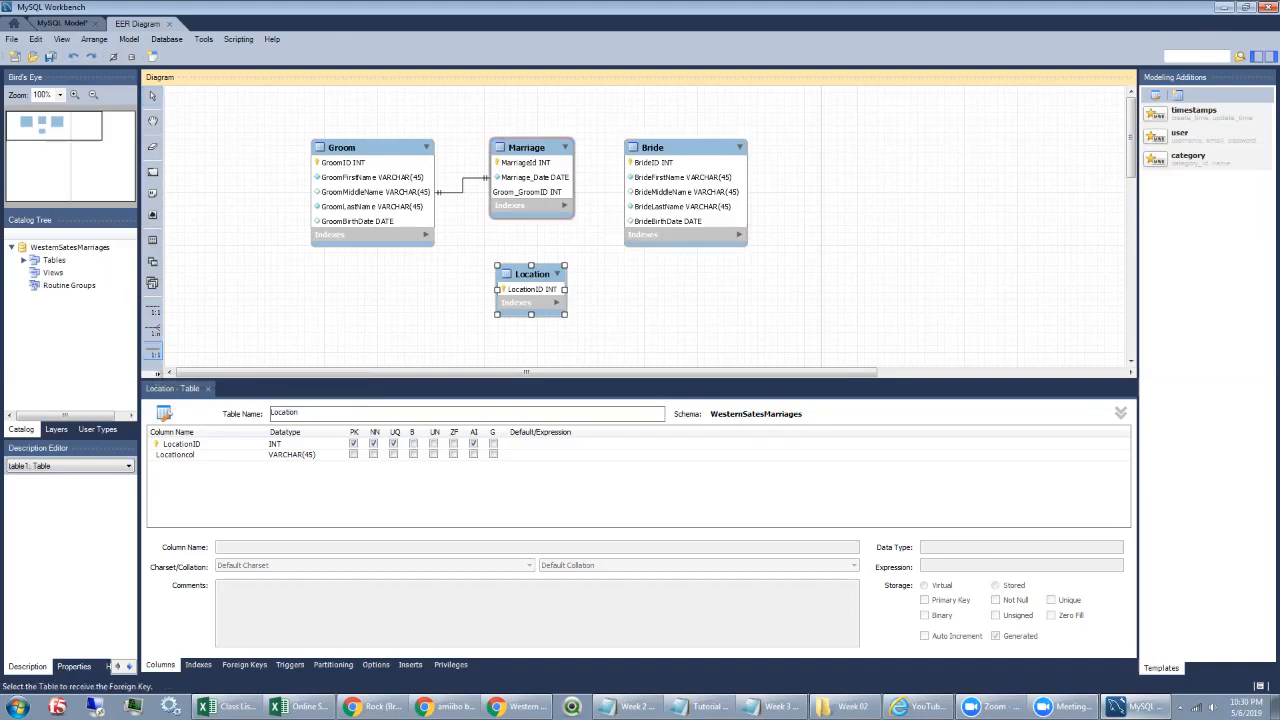
click(530, 200)
click(685, 190)
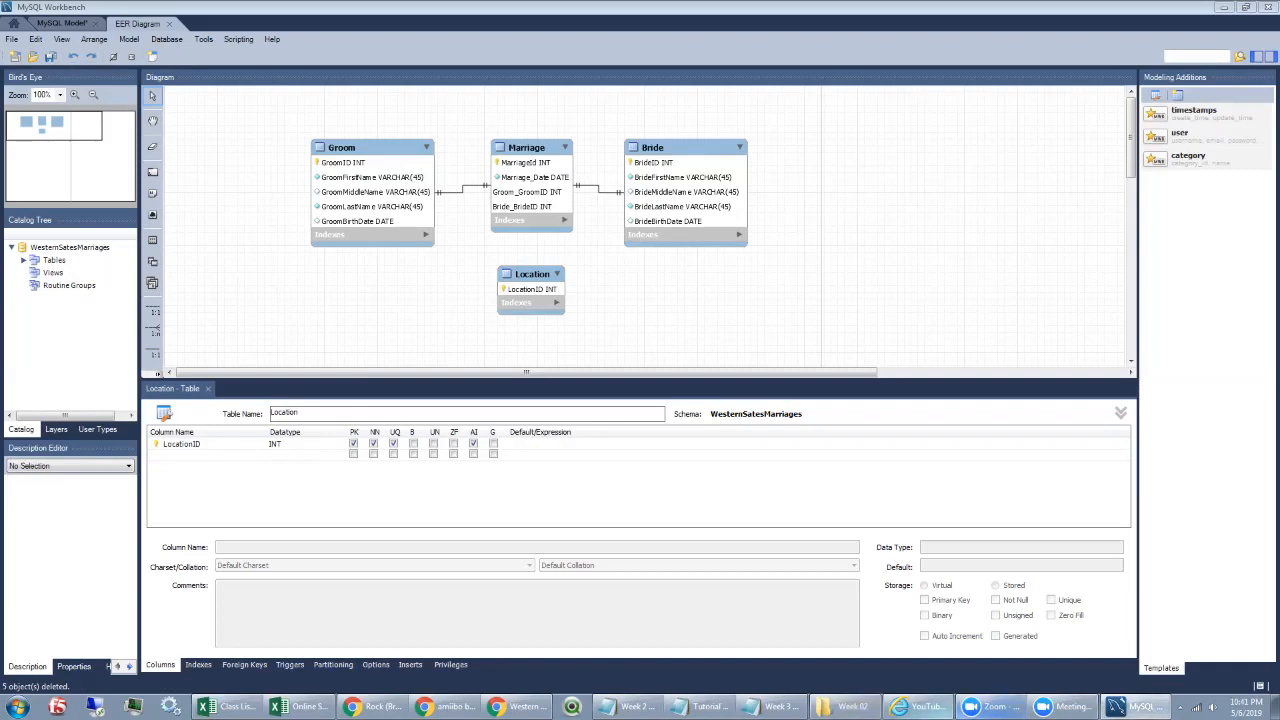
click(520, 706)
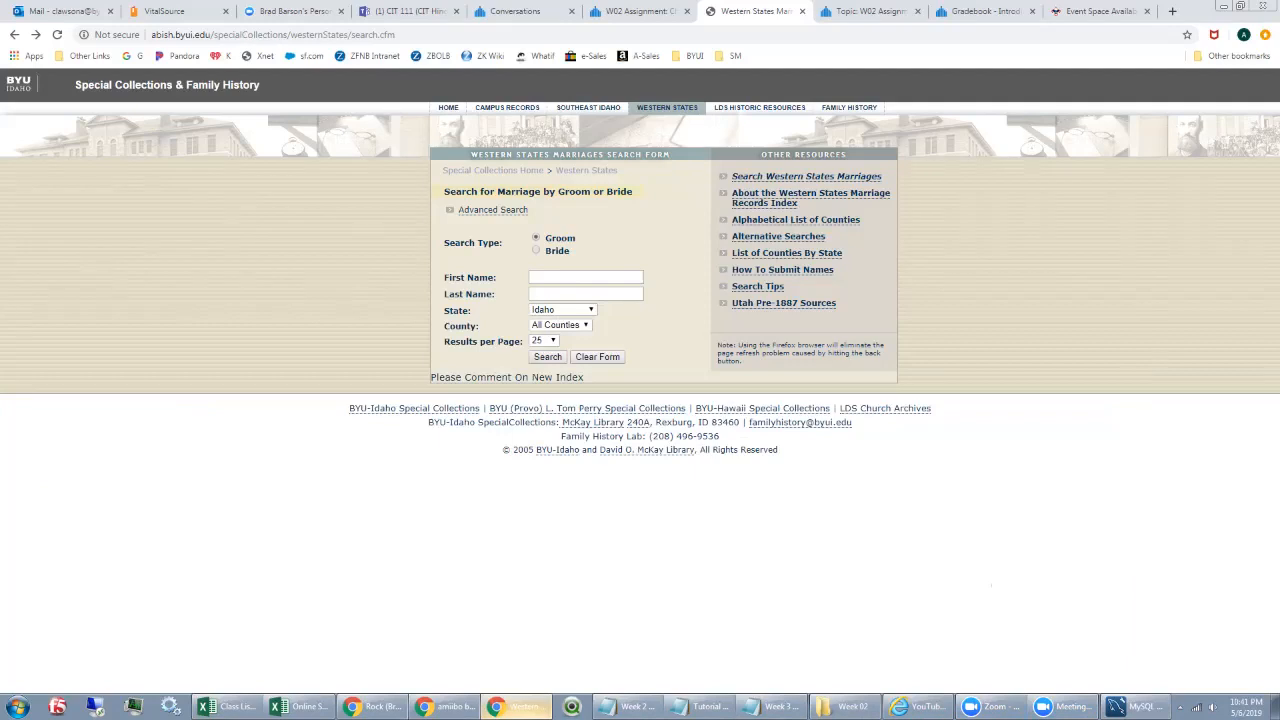
click(562, 309)
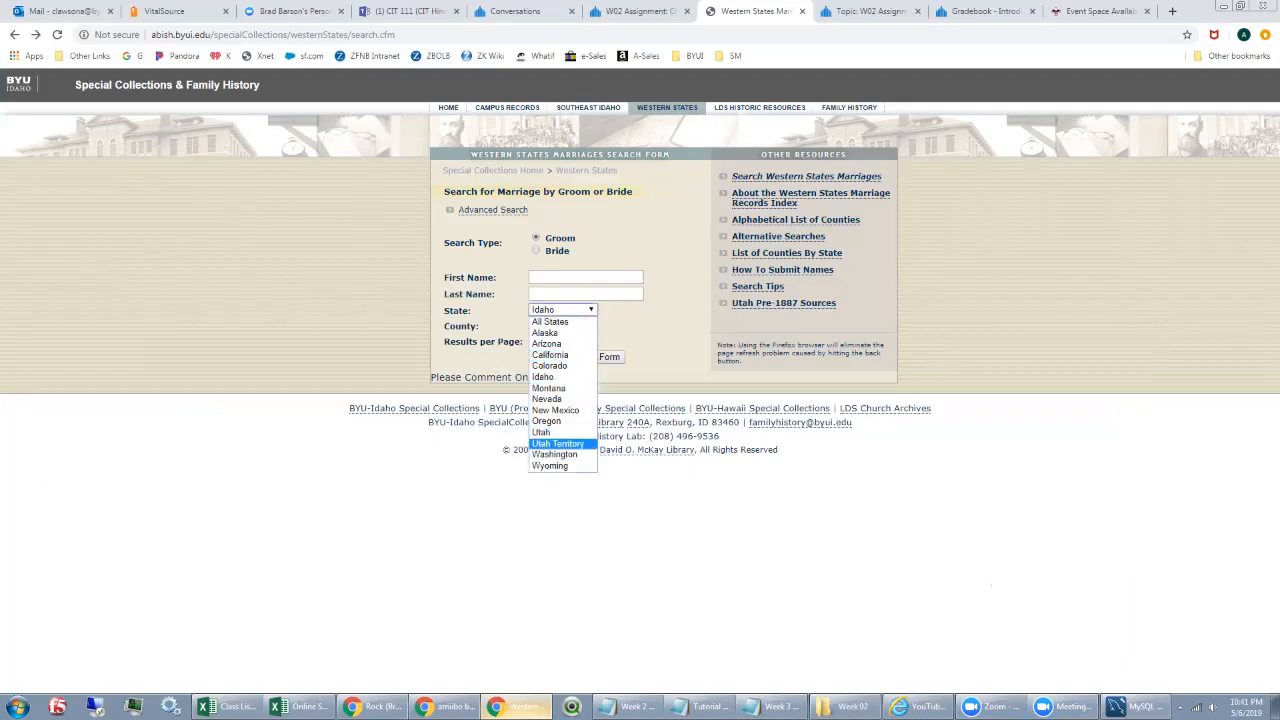
click(557, 443)
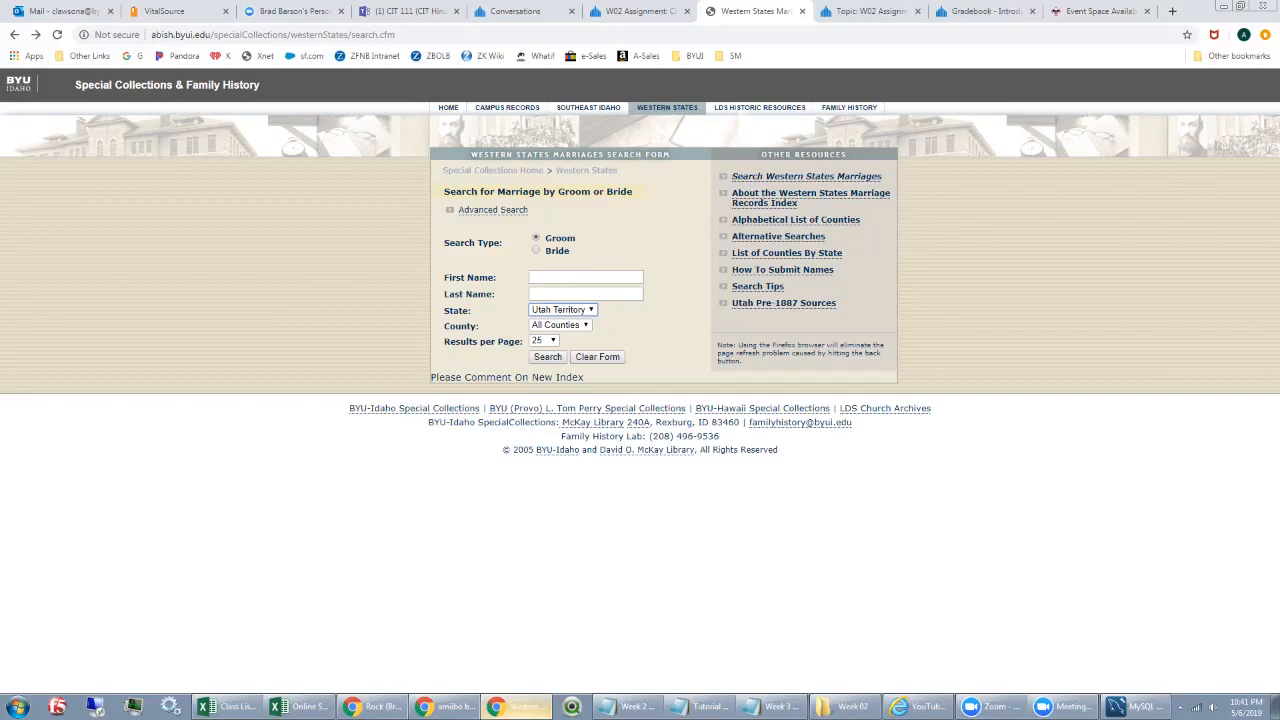
click(563, 310)
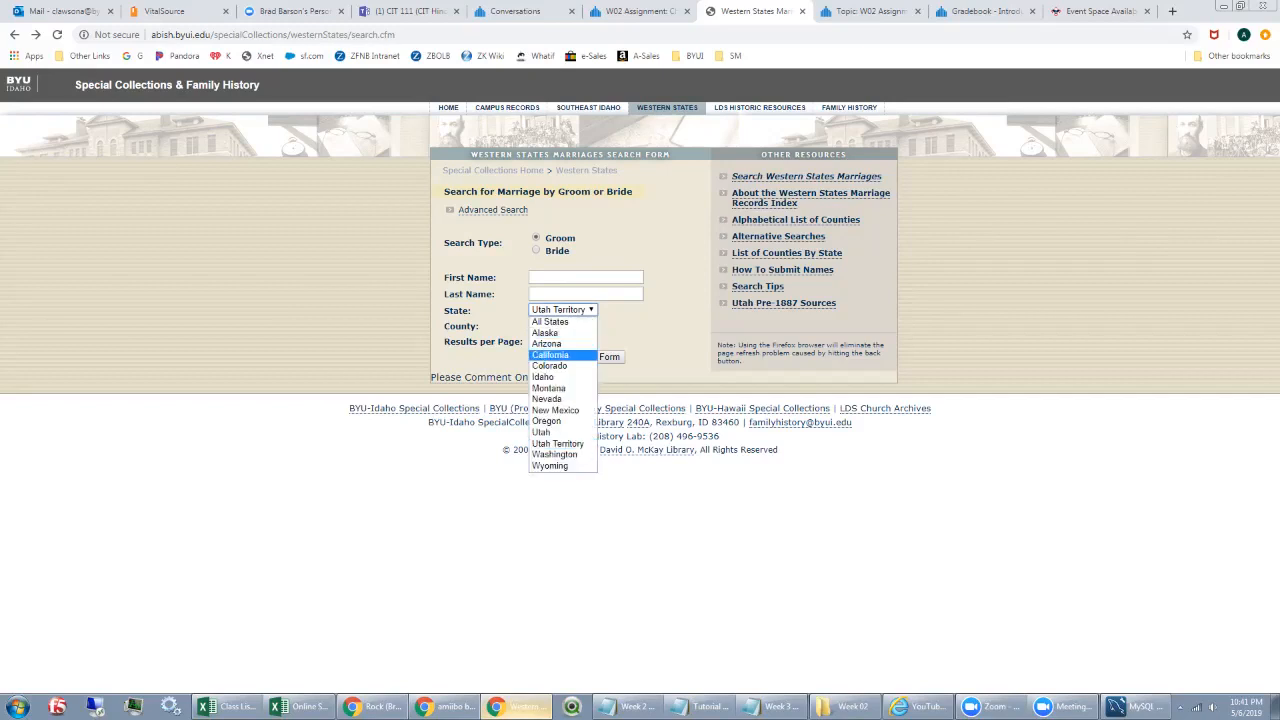
click(545, 377)
click(640, 337)
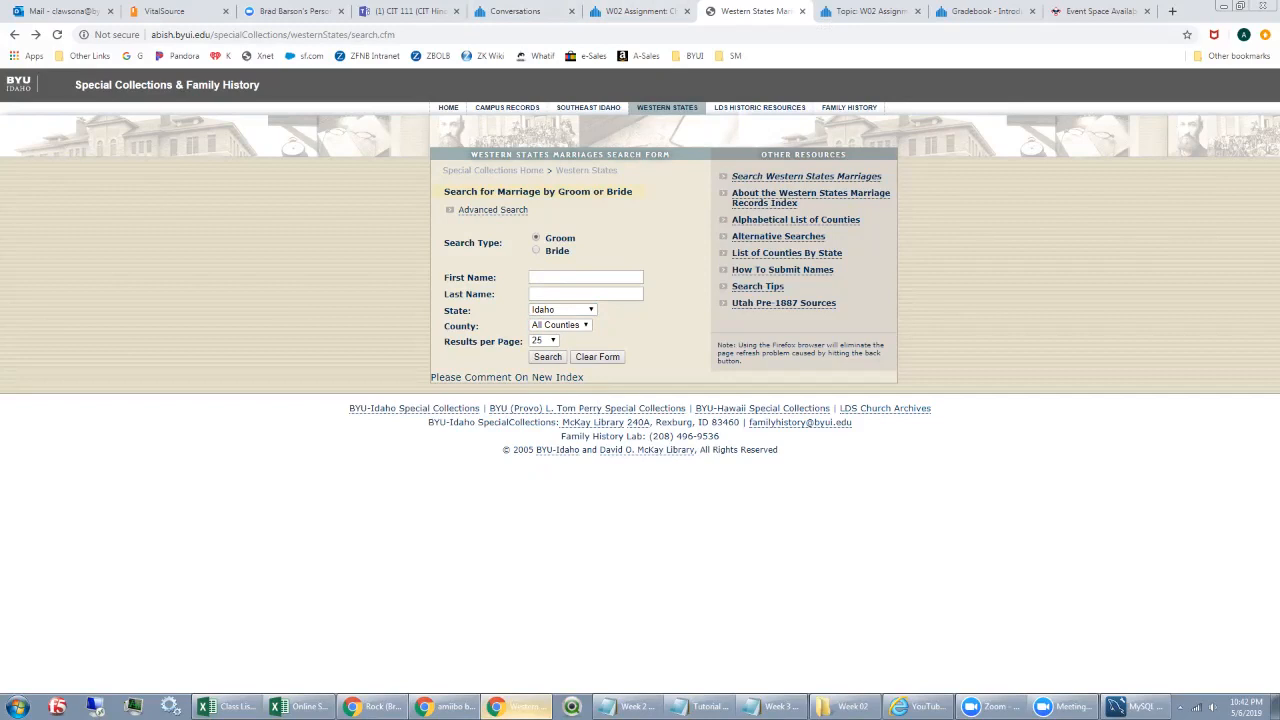
click(1115, 706)
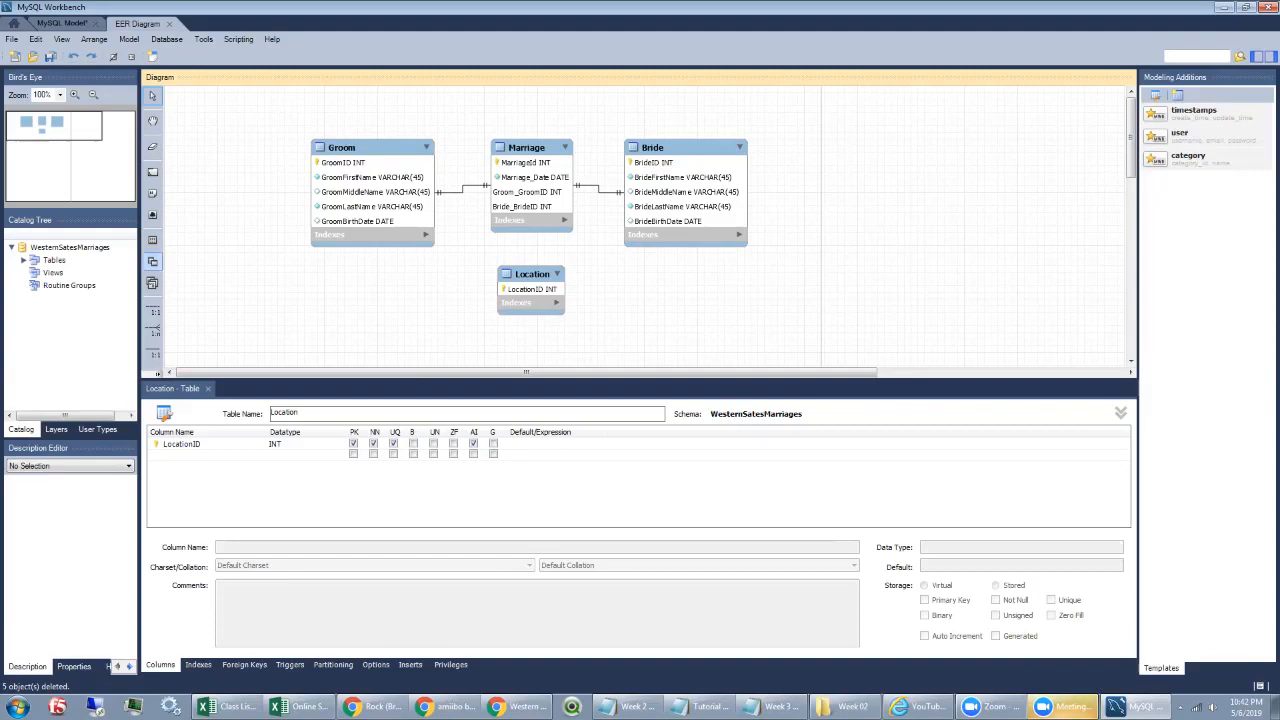
Step: Place a new table right of Location named City, with CityID as its unique key
click(152, 261)
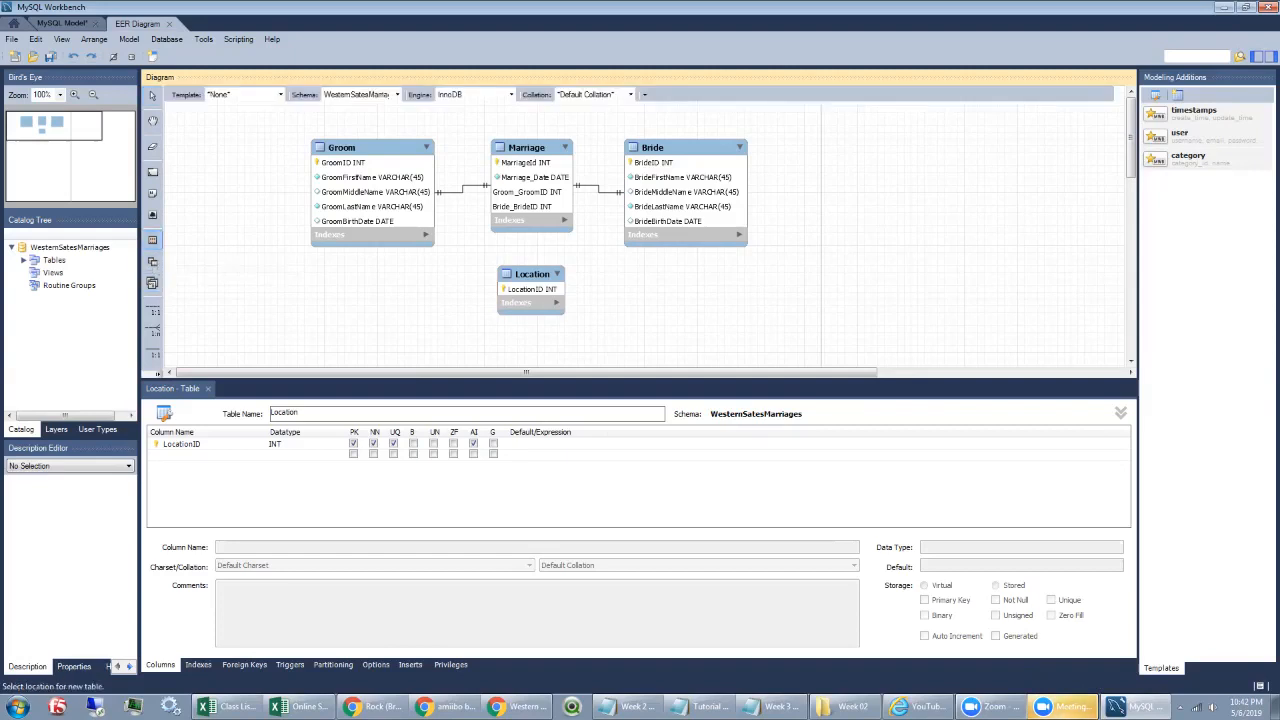
click(596, 270)
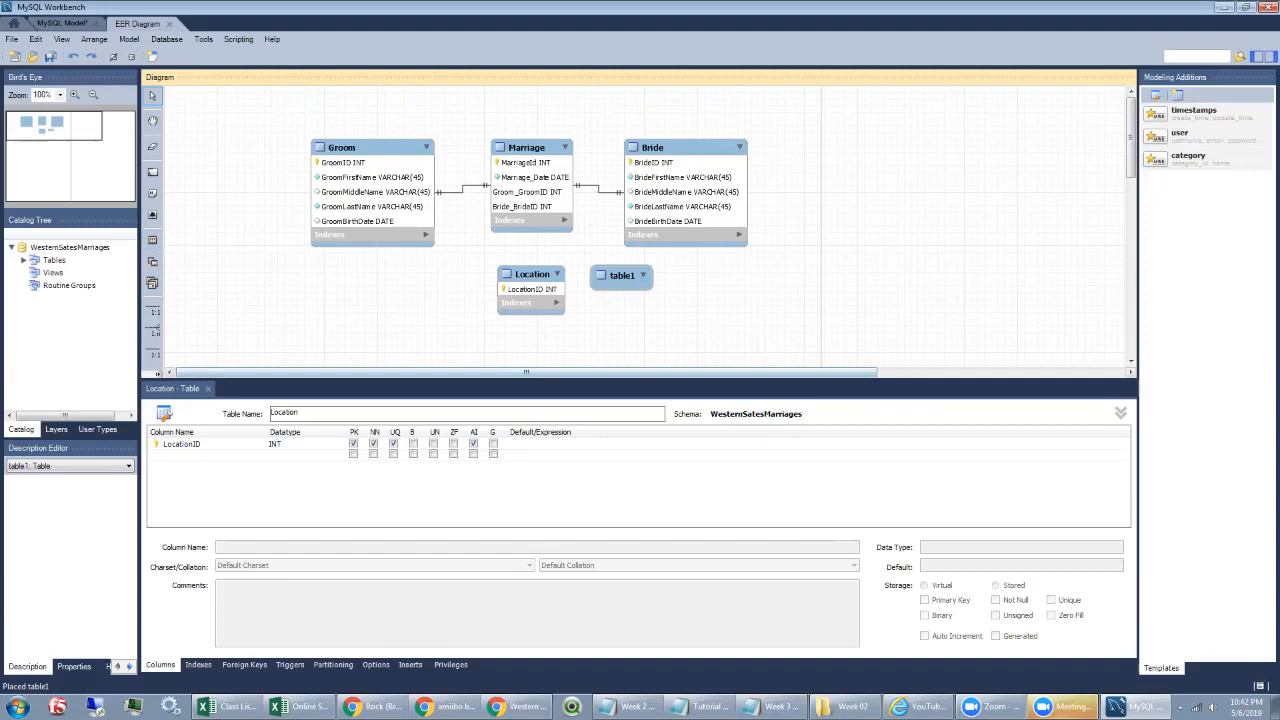
double_click(621, 276)
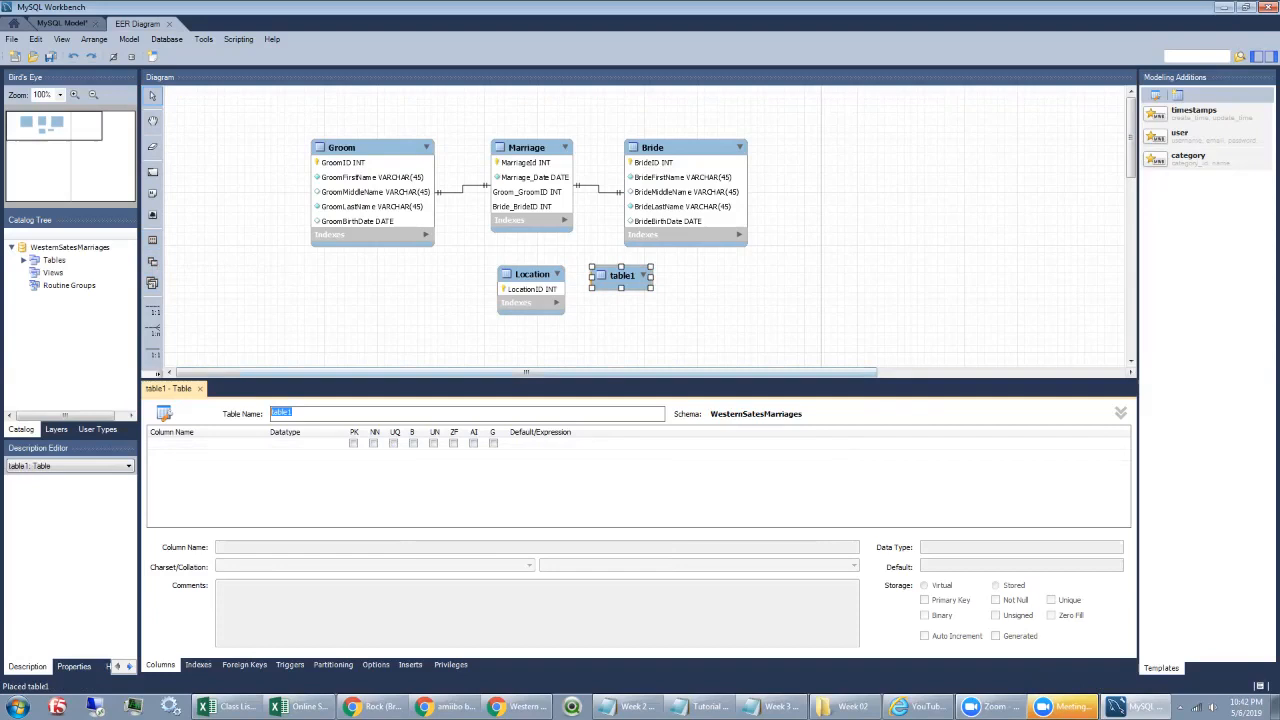
text(City)
key(Return)
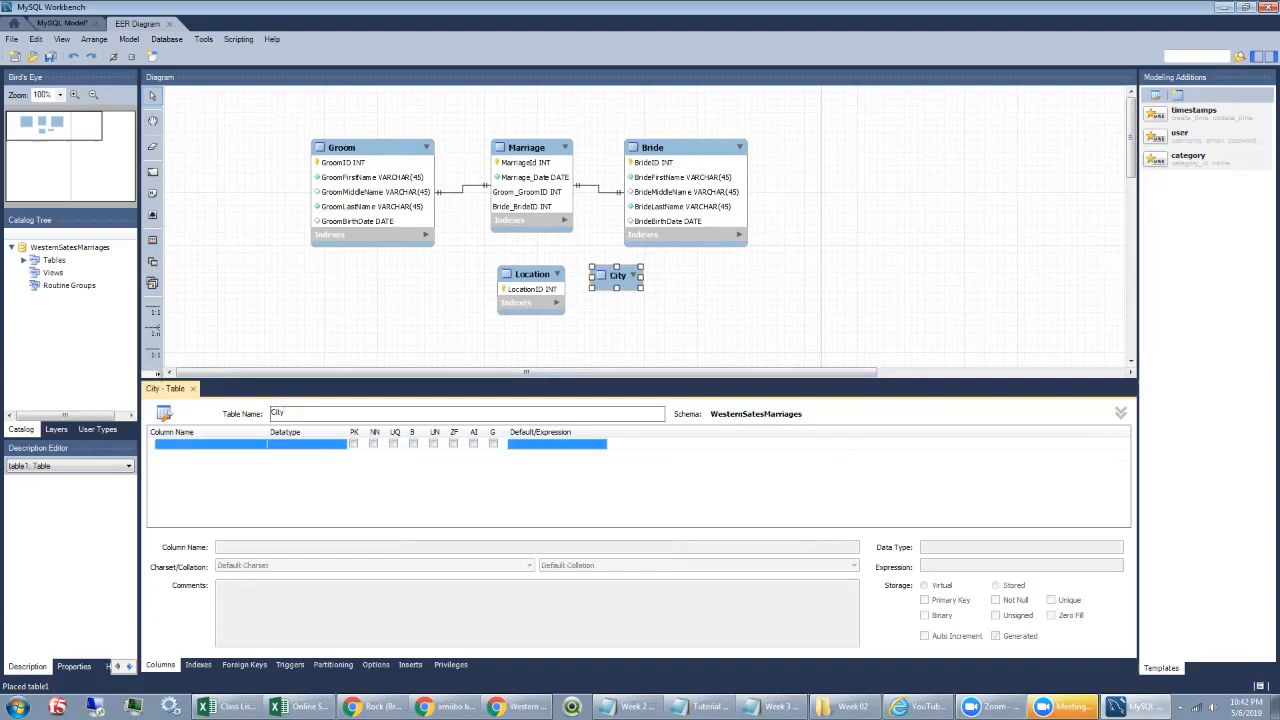
text(CityID)
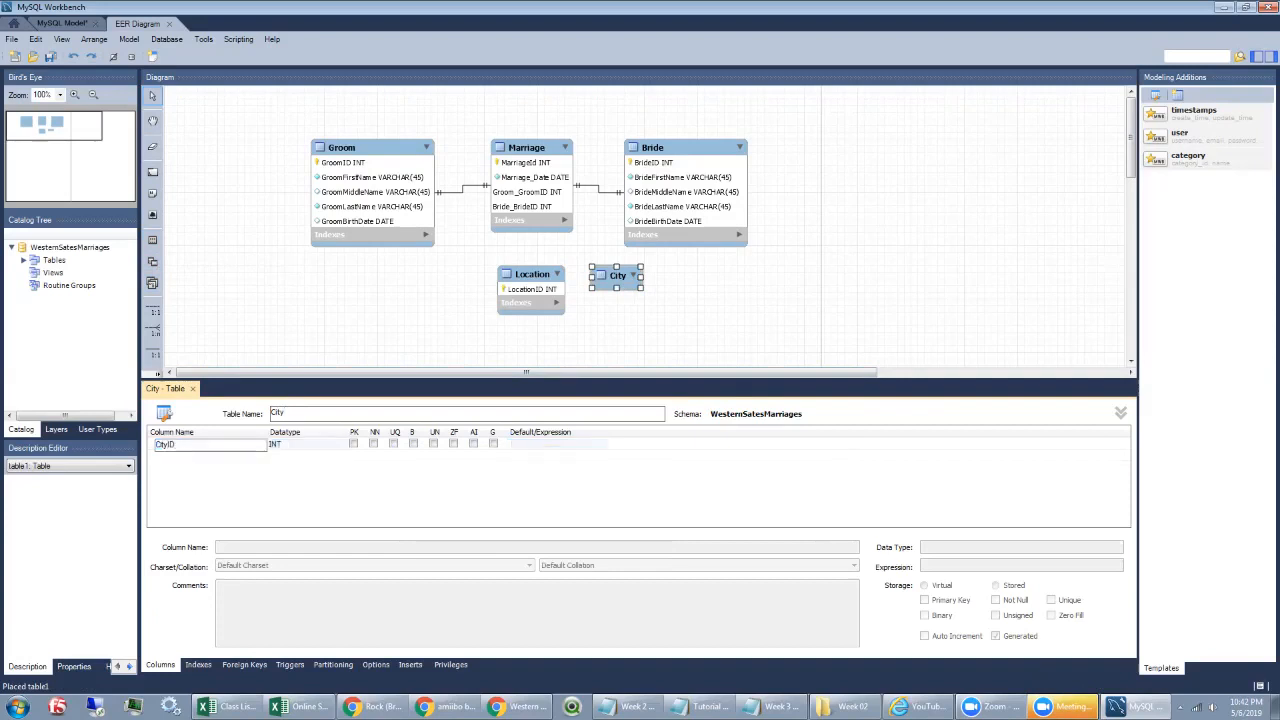
key(Tab)
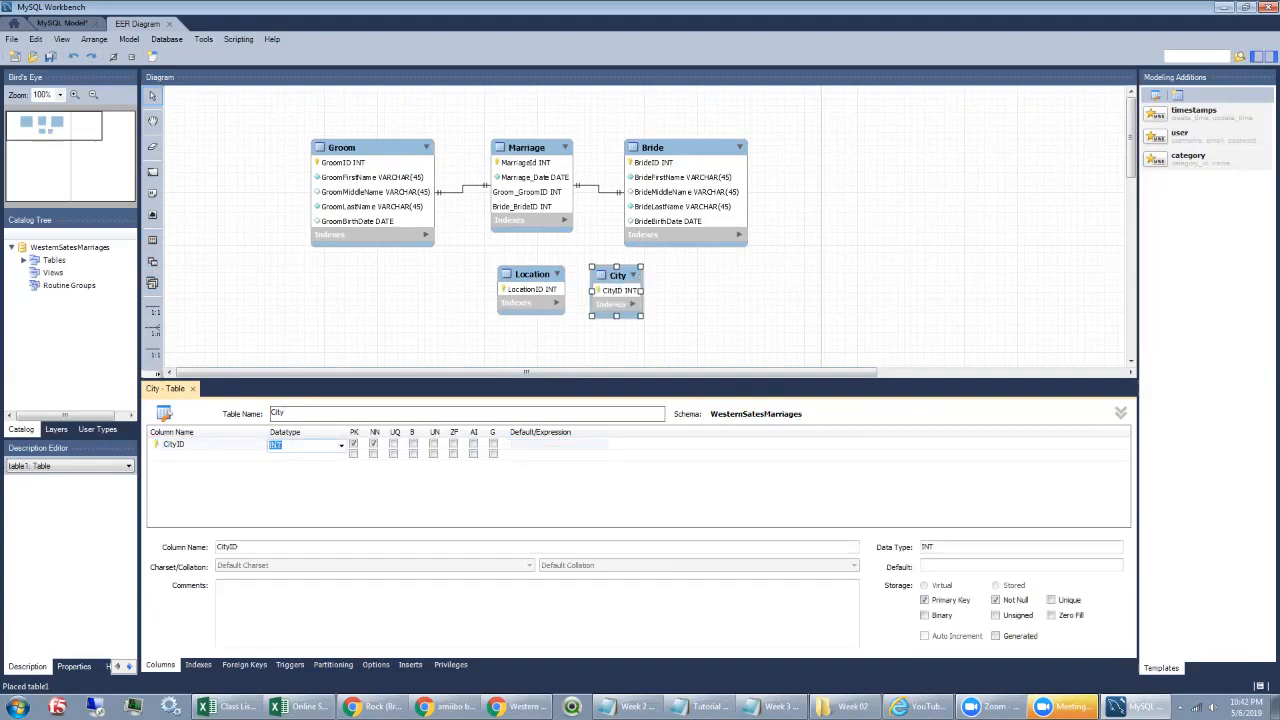
click(393, 444)
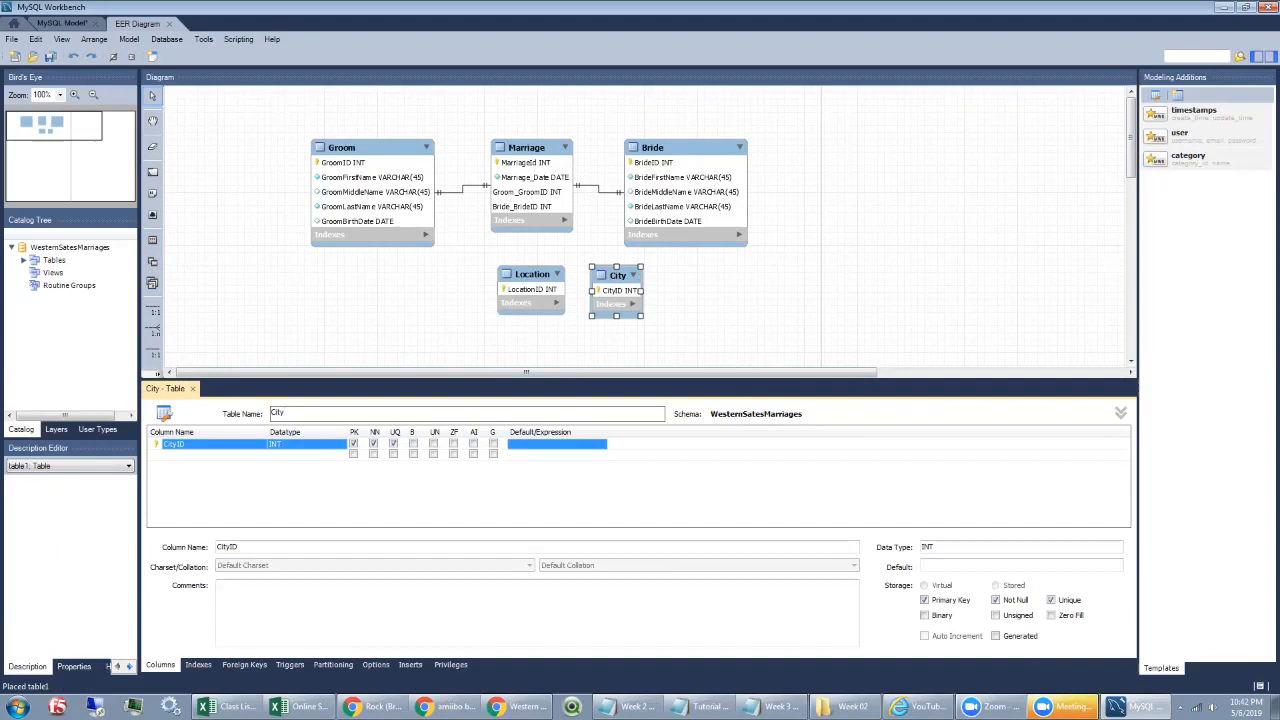
Step: Add a not-null CityName column to City and deselect the table
double_click(205, 454)
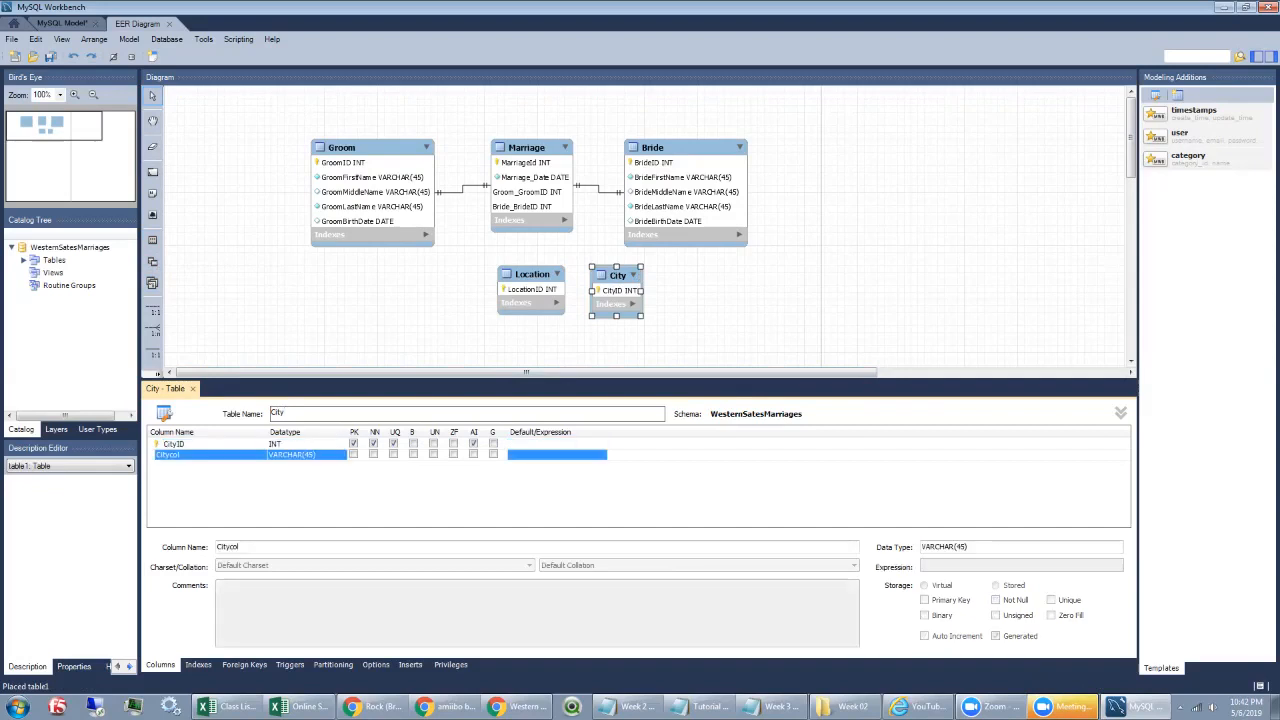
double_click(205, 455)
text(CityName)
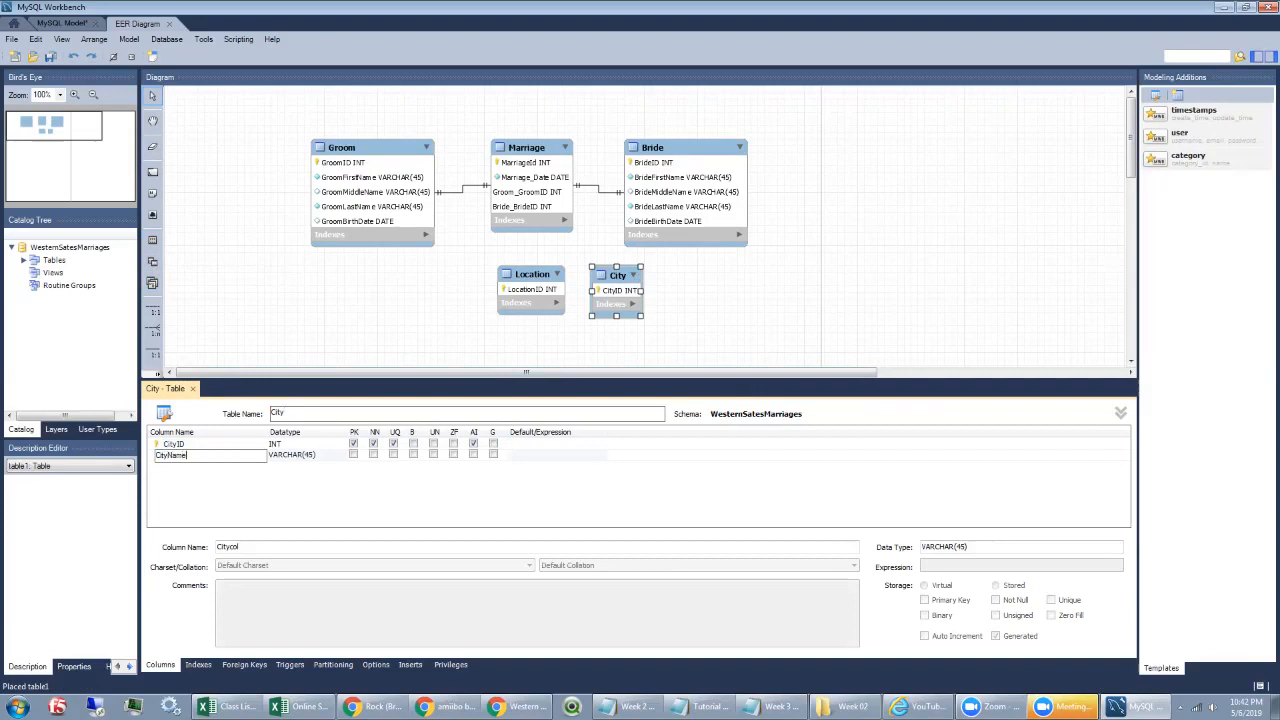
key(Tab)
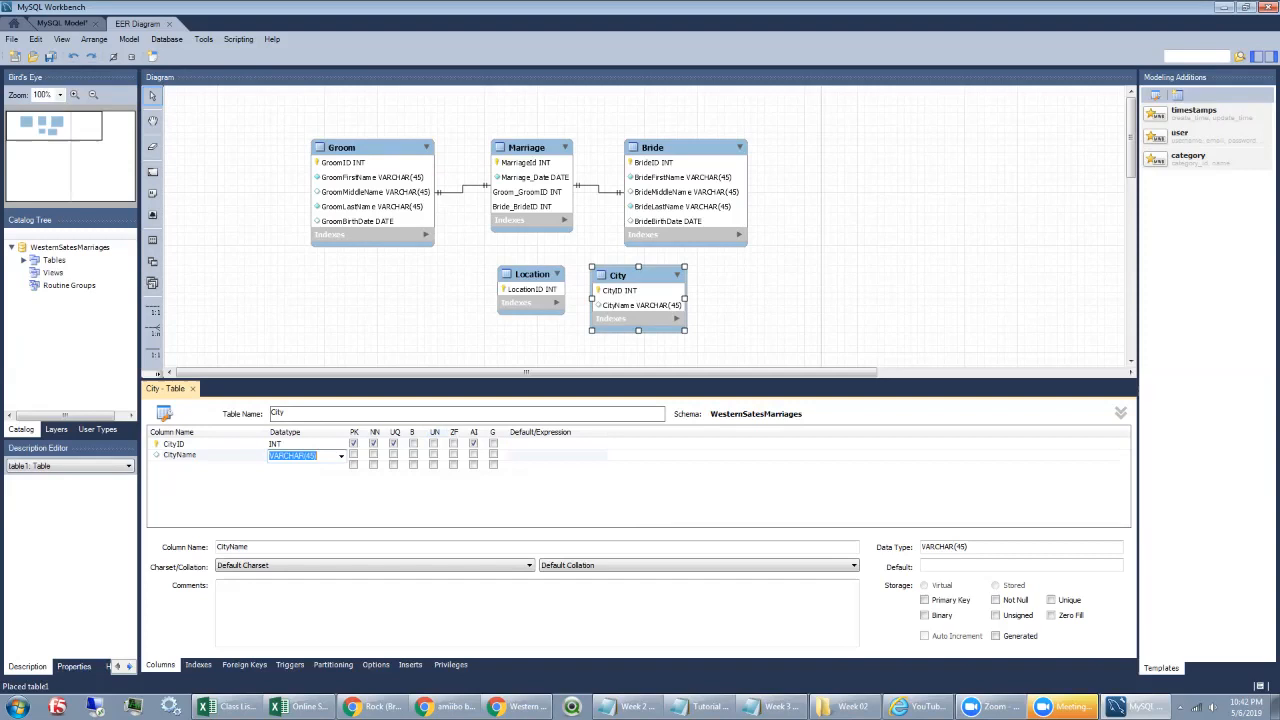
click(373, 455)
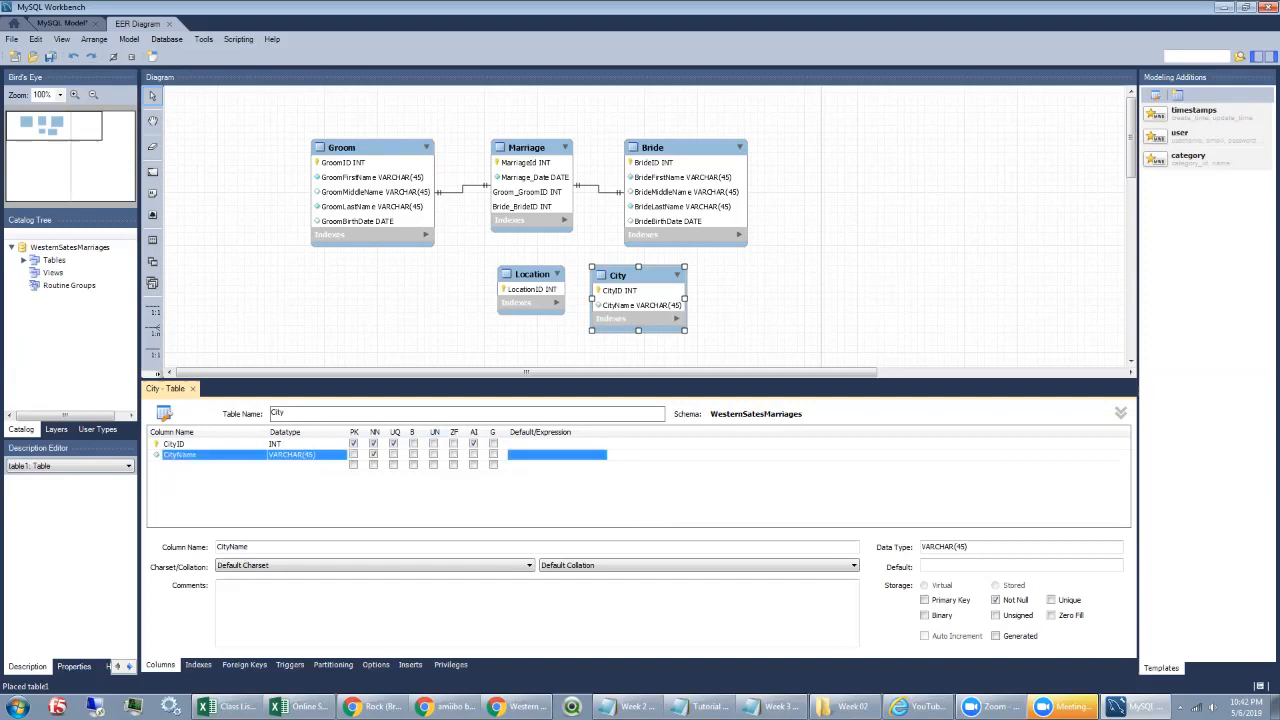
click(442, 318)
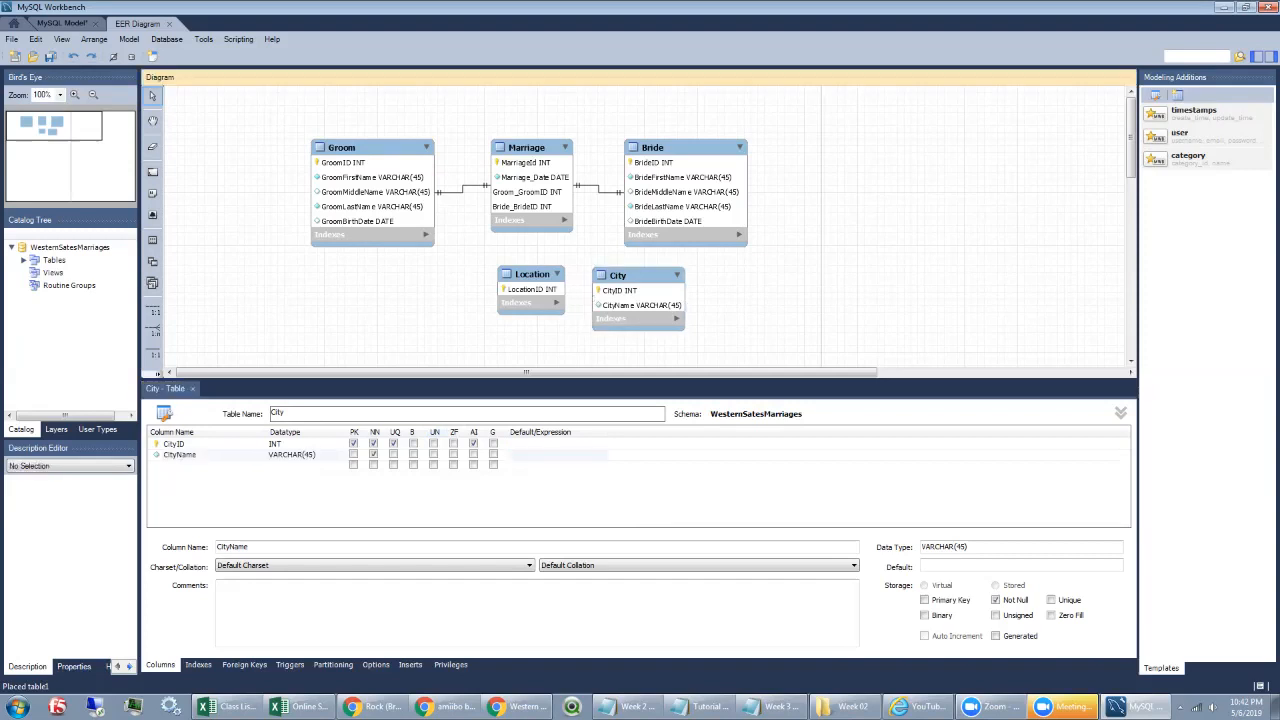
Step: Place a new table right of City named County, with a CountyID column
click(152, 239)
click(708, 270)
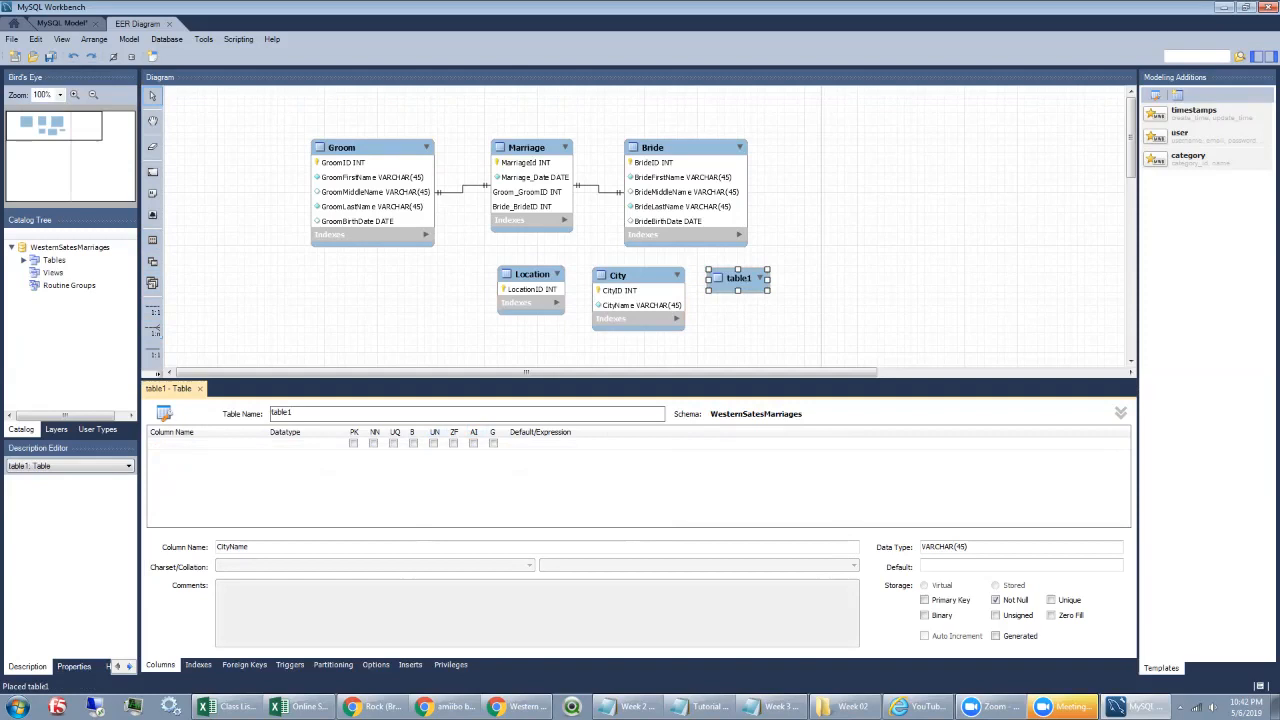
text(County)
key(Return)
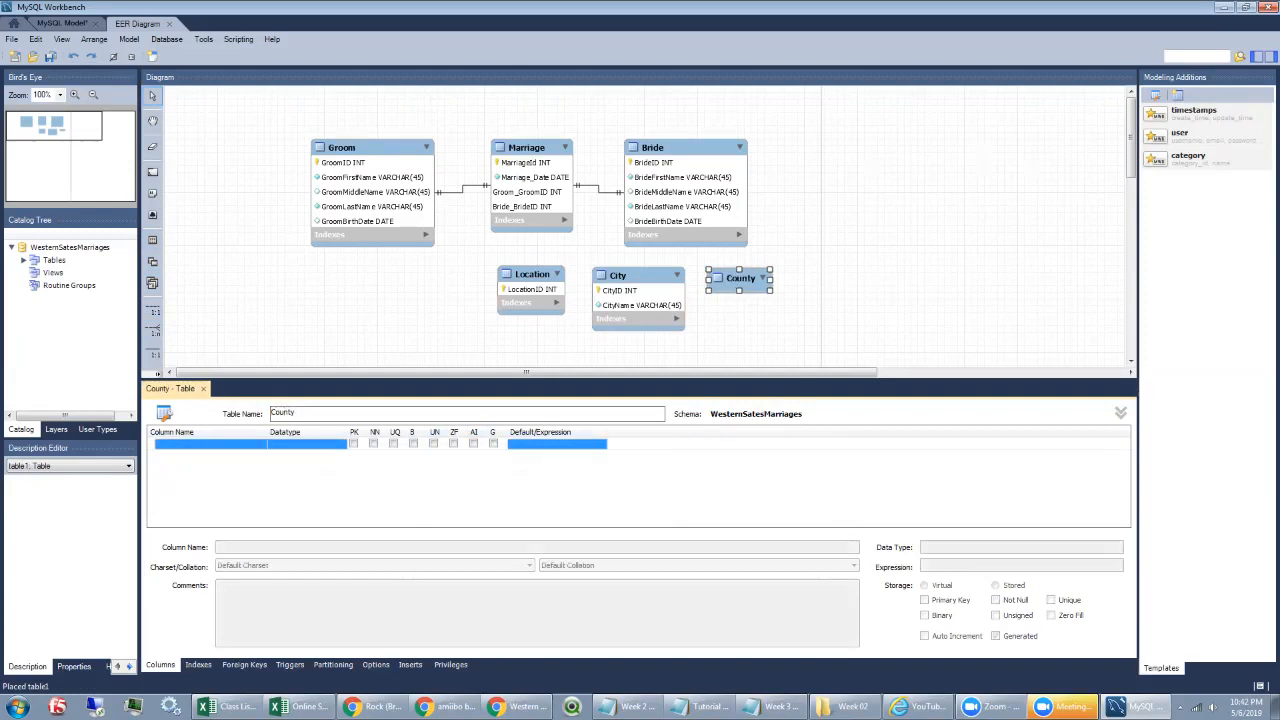
key(Return)
text(CountyID)
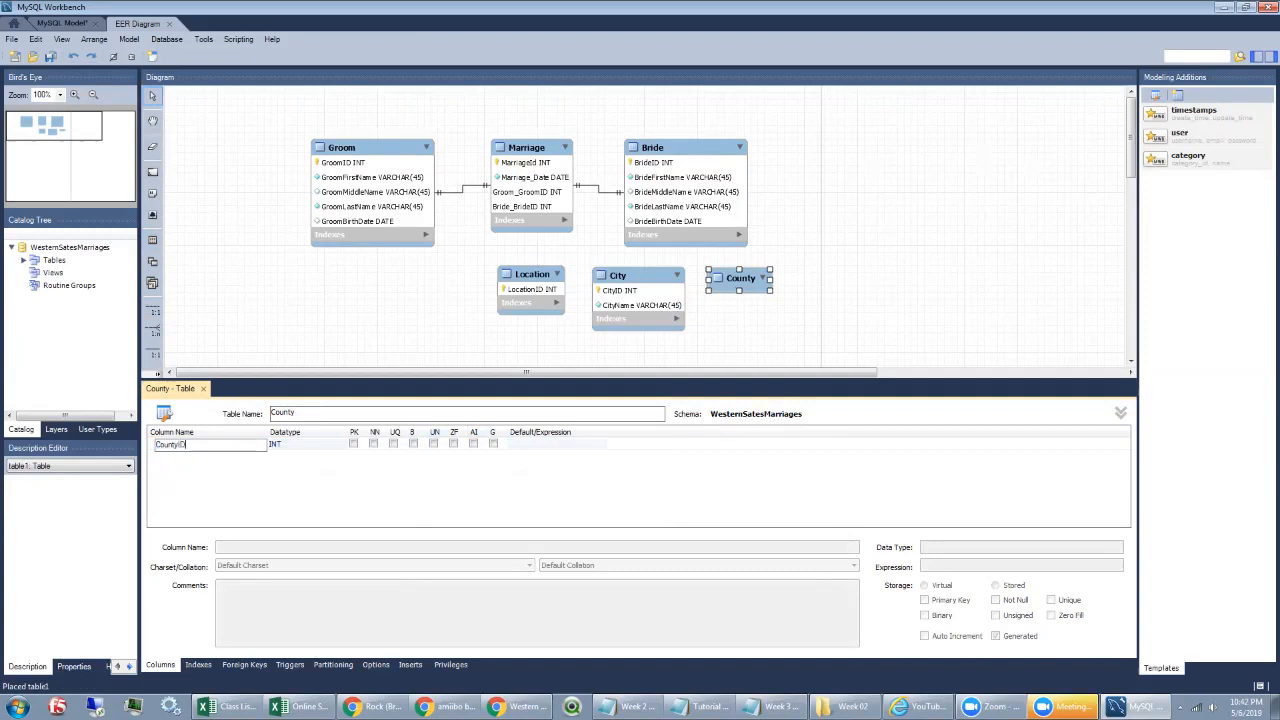
key(Tab)
click(373, 444)
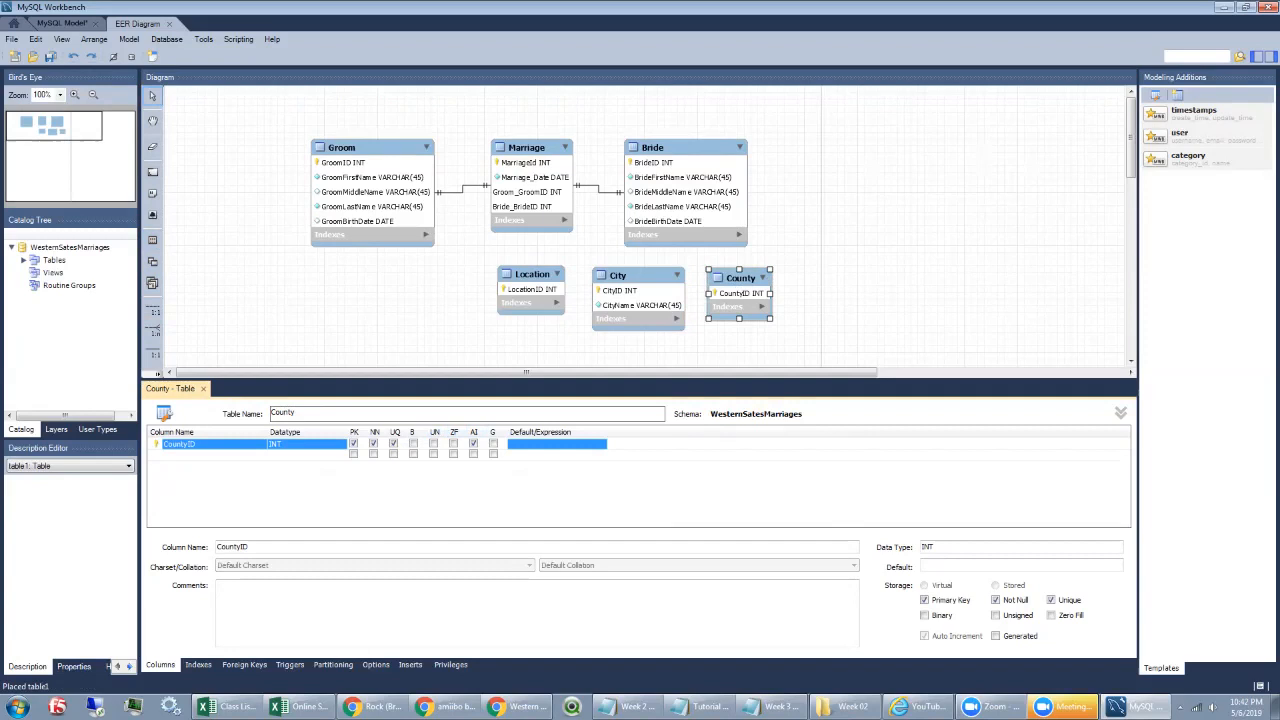
Step: Add a second County column named CountyName
double_click(205, 455)
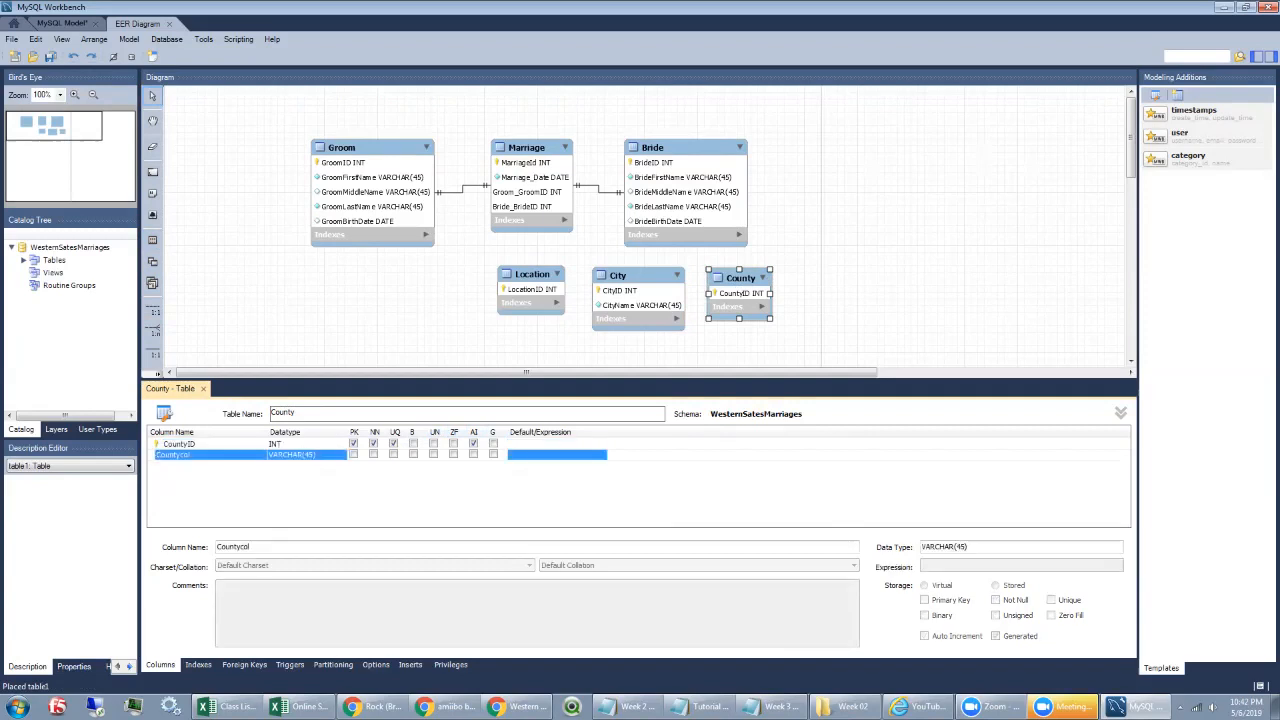
double_click(205, 455)
text(Coun)
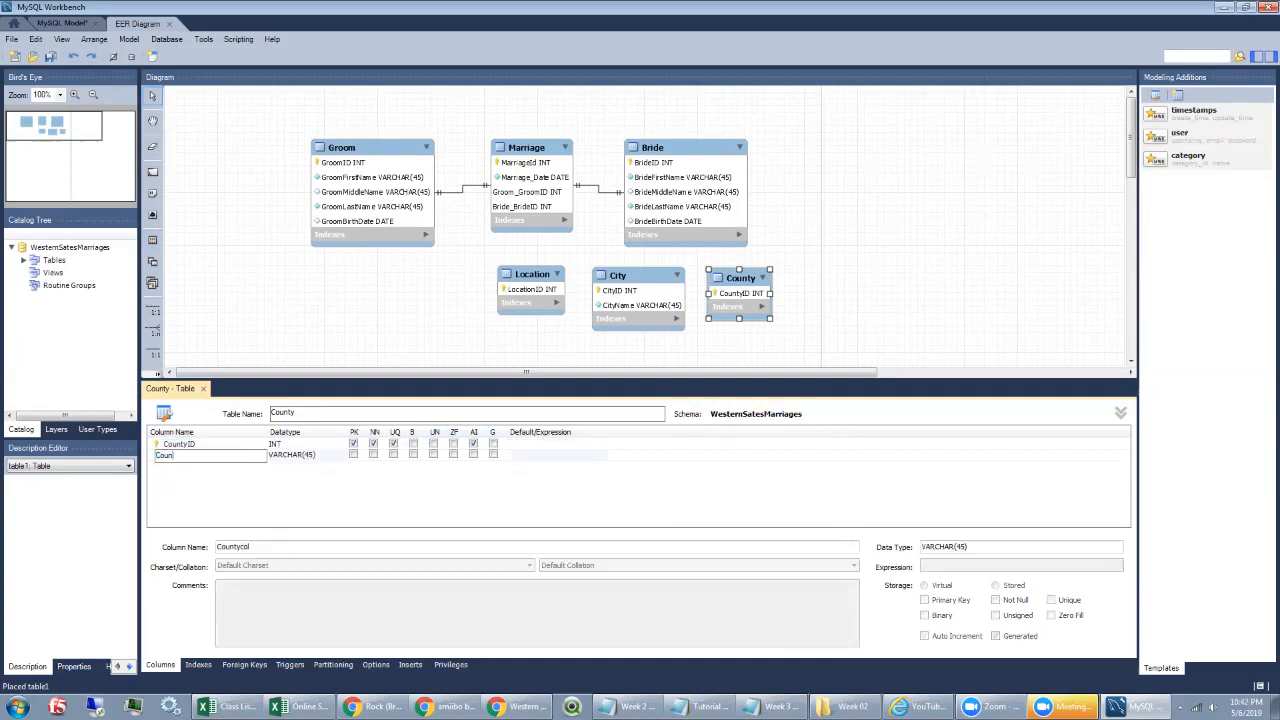
text(tyName)
key(Tab)
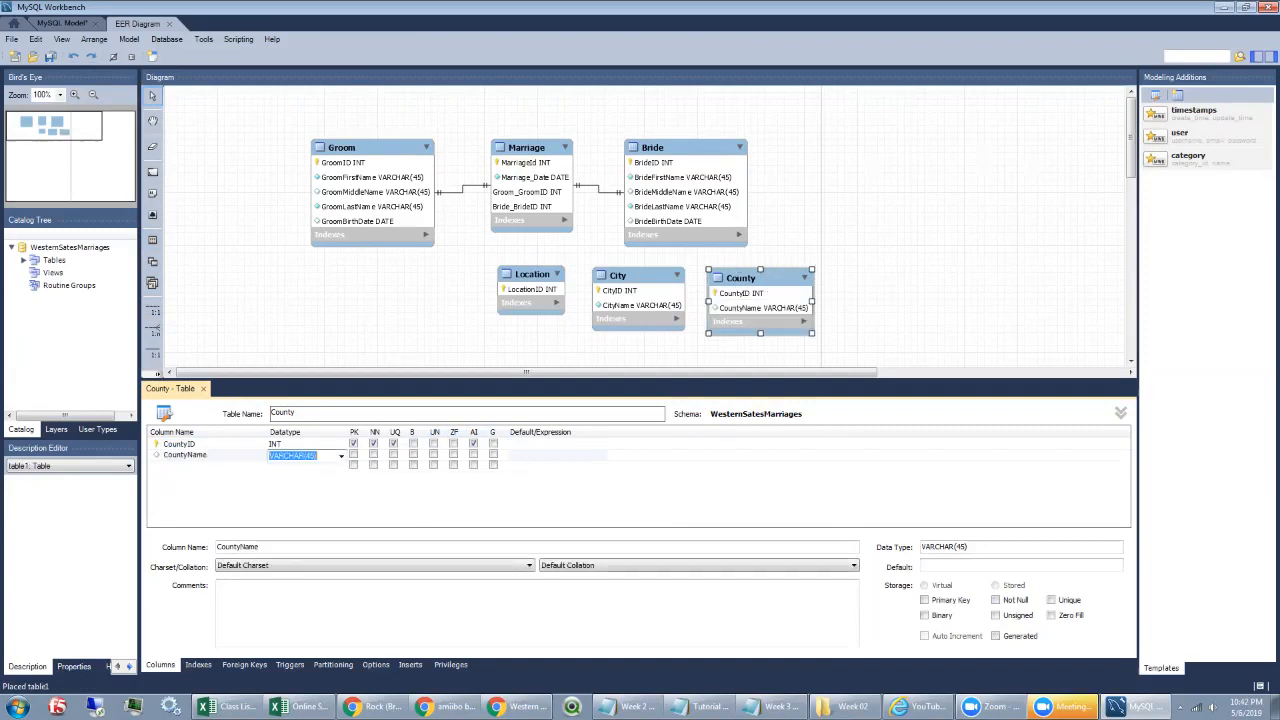
Step: Place a new table right of County named State, with StateID as its unique key
click(152, 240)
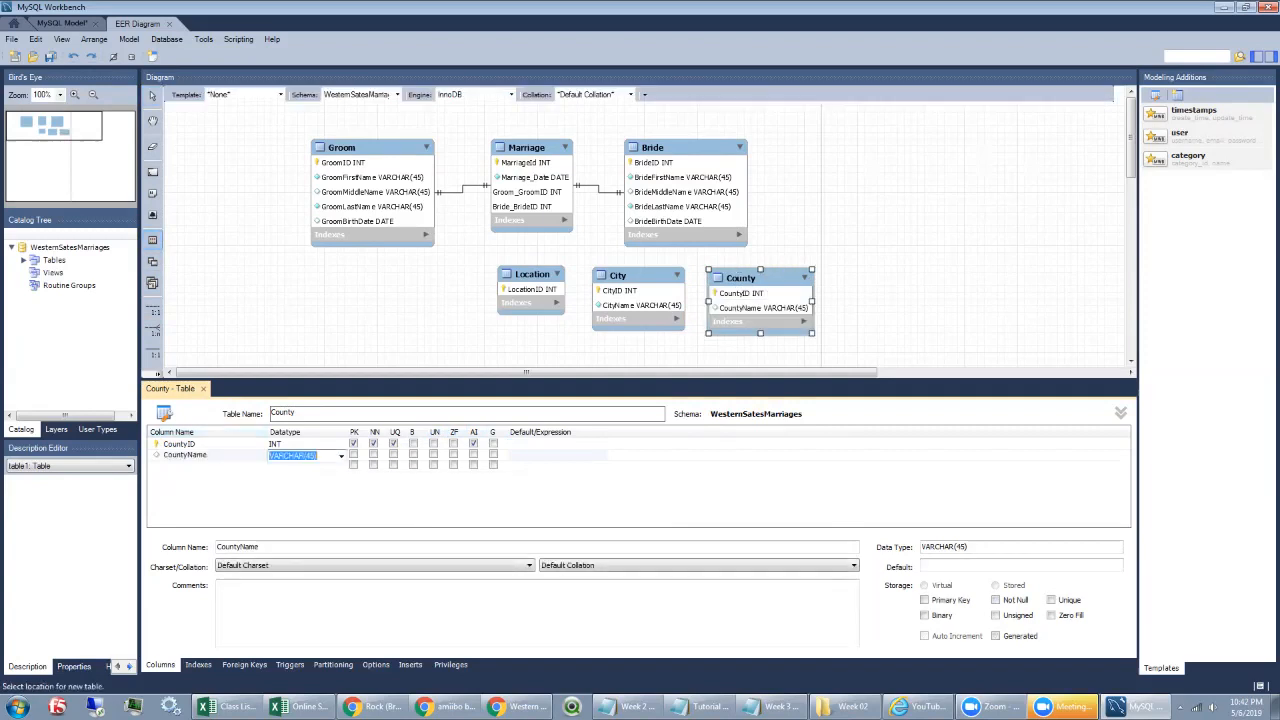
click(880, 274)
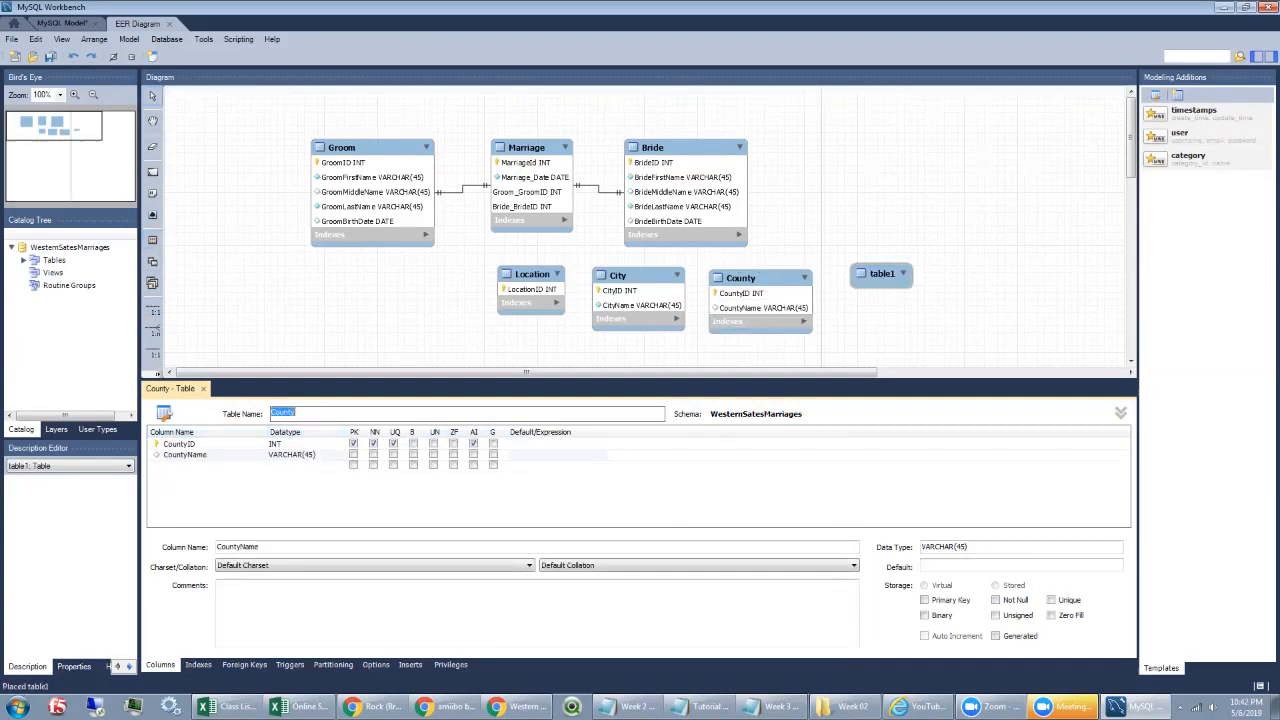
text(State)
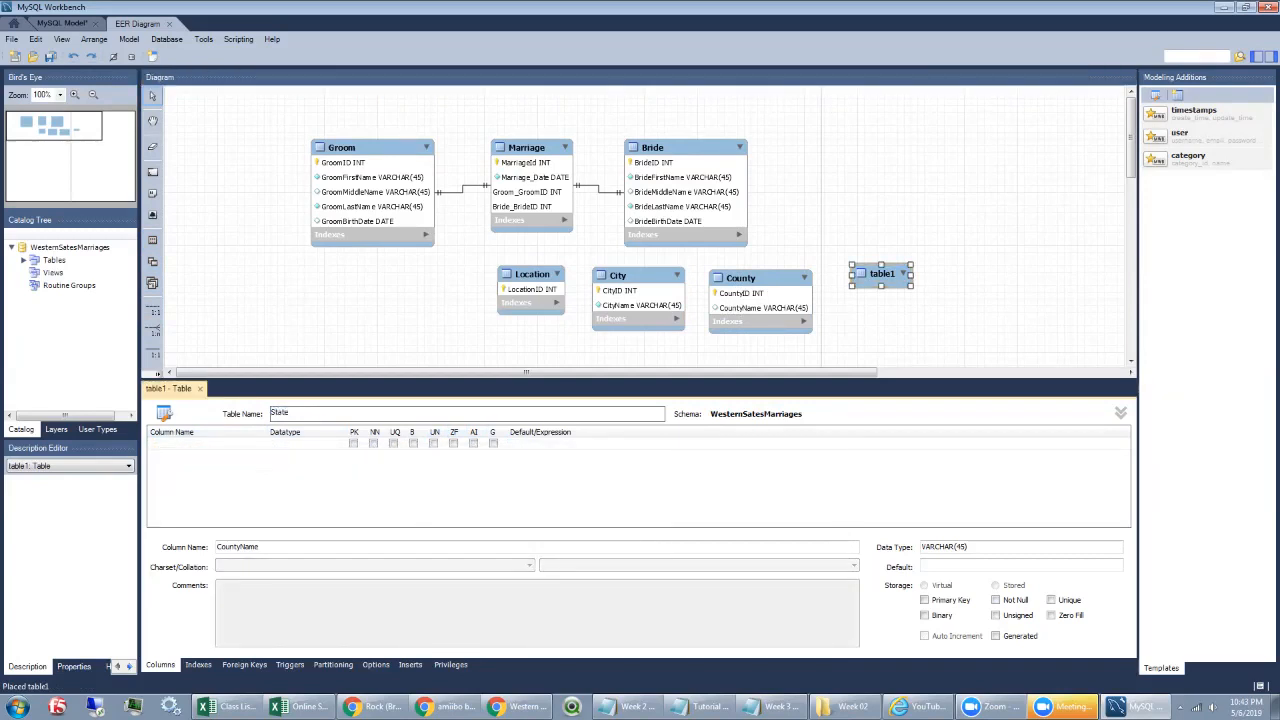
key(Return)
text(Sa)
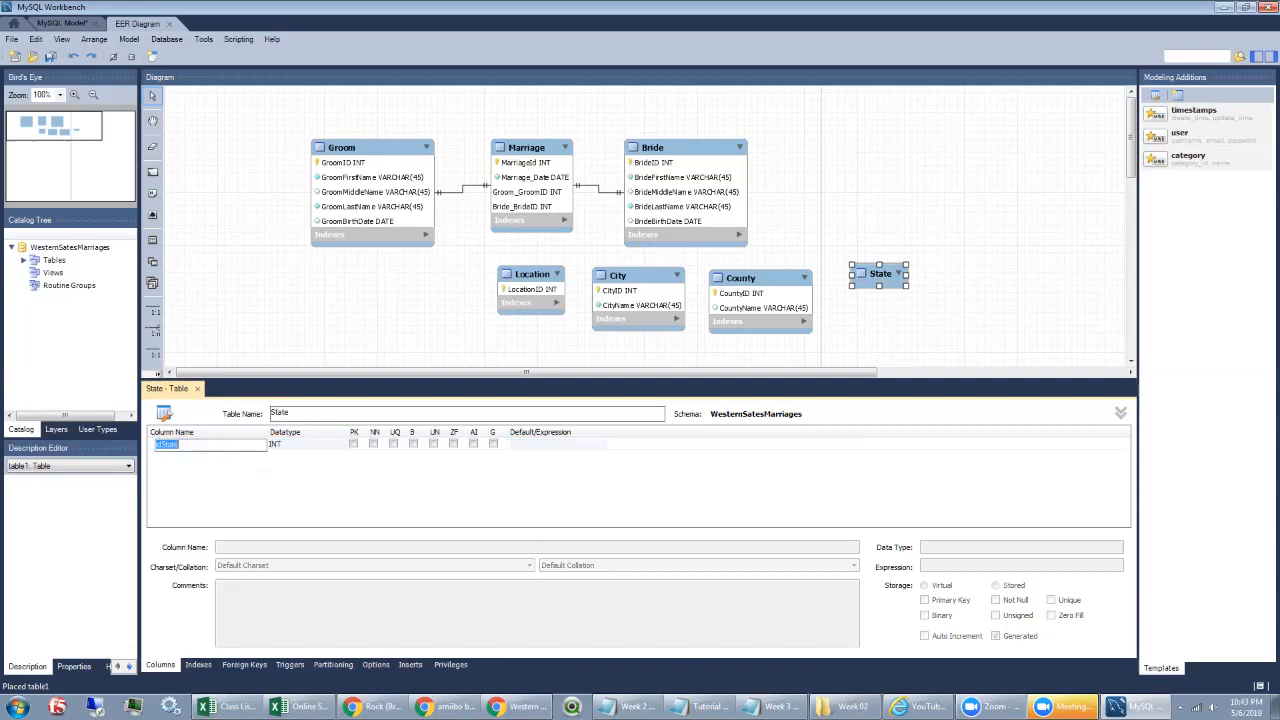
text(ateID)
key(Tab)
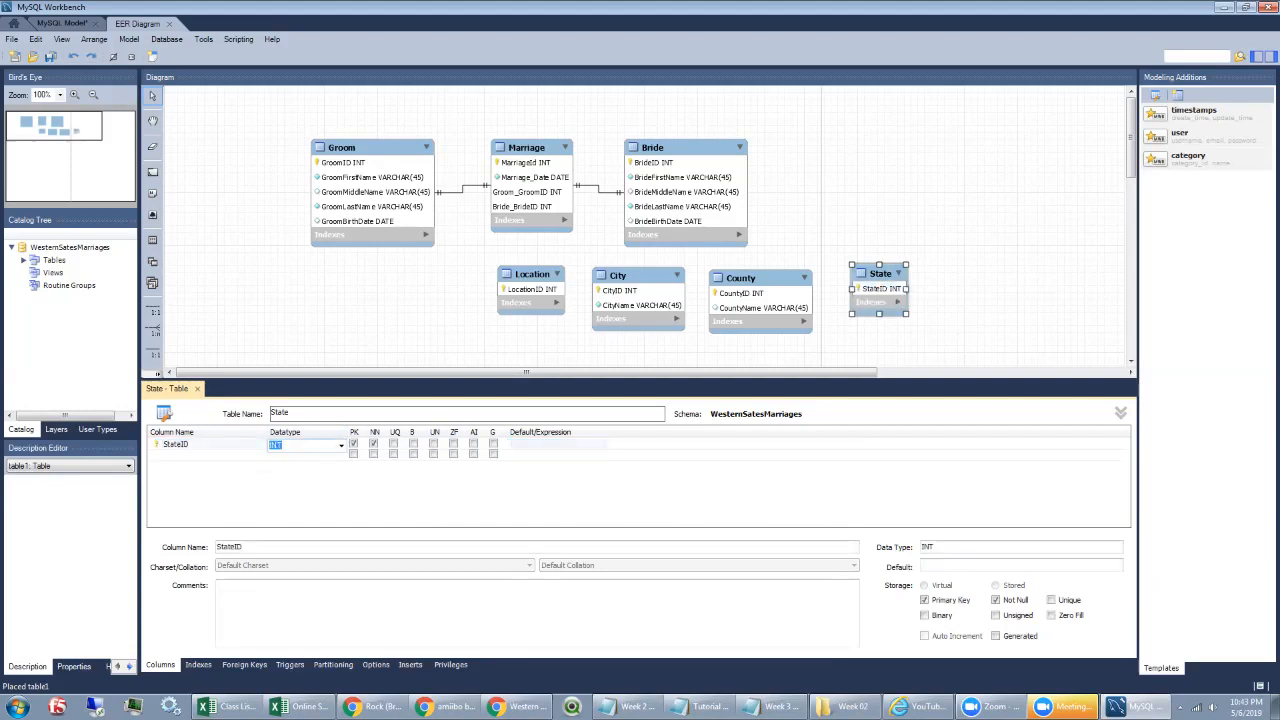
click(394, 444)
Step: Add a not-null StateName column to State
double_click(190, 455)
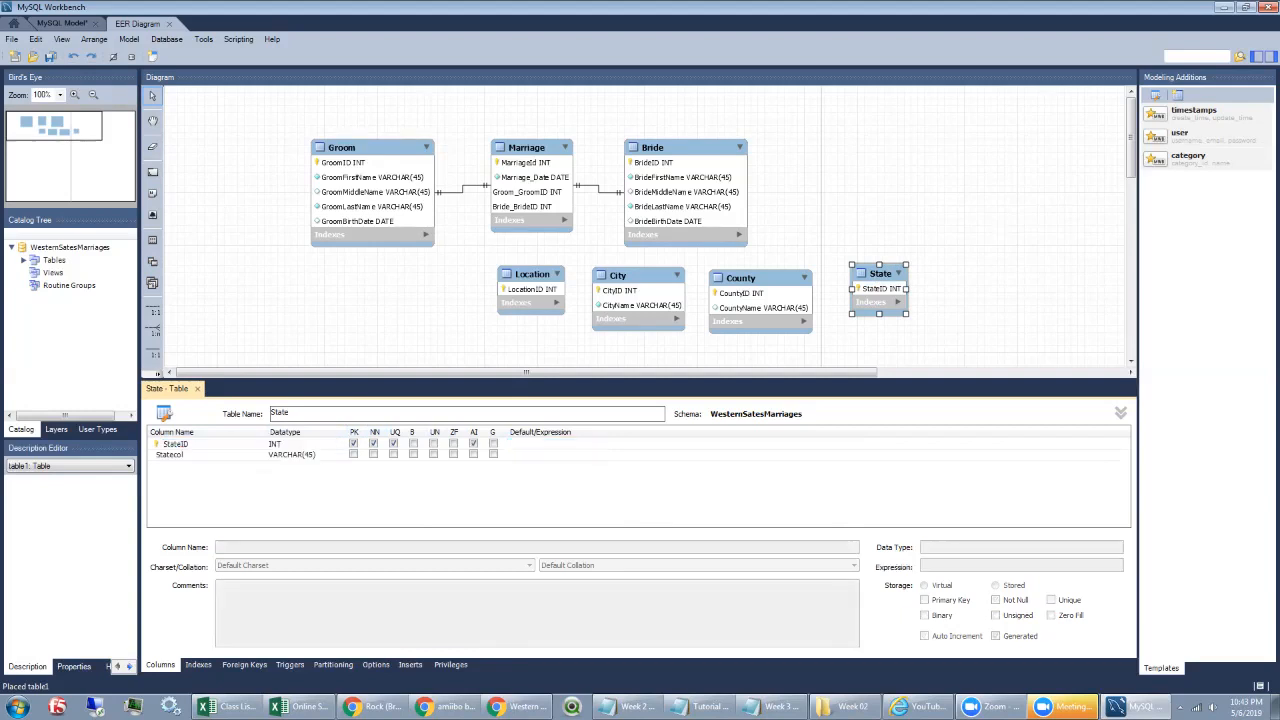
double_click(185, 455)
text(StateNa)
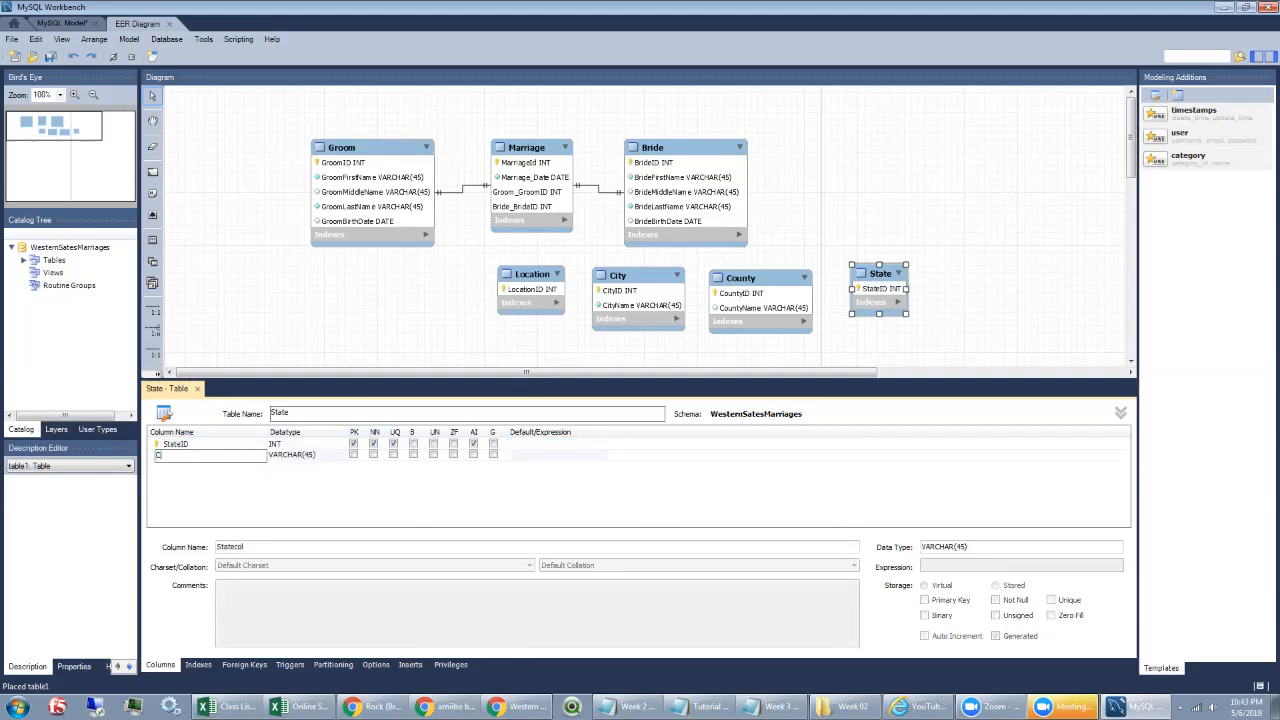
text(me)
key(Tab)
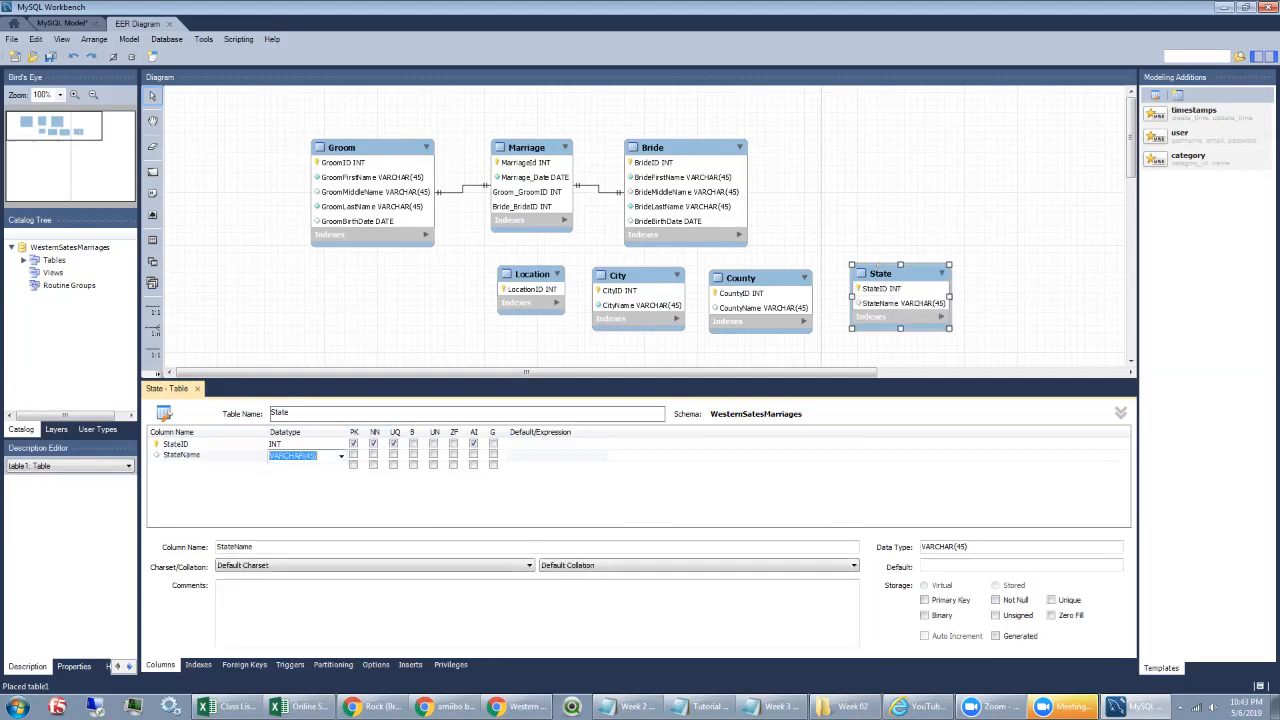
click(374, 455)
Step: Mark County's CountyName column as not null
click(757, 279)
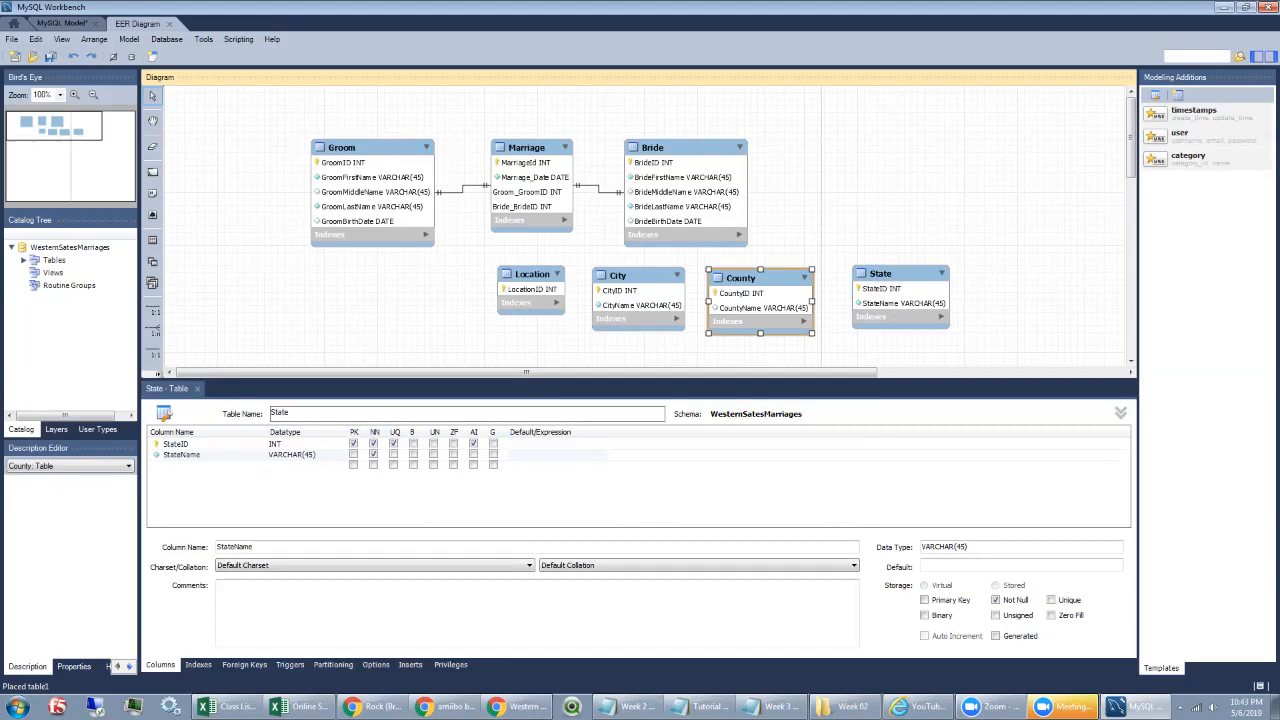
double_click(757, 279)
click(373, 455)
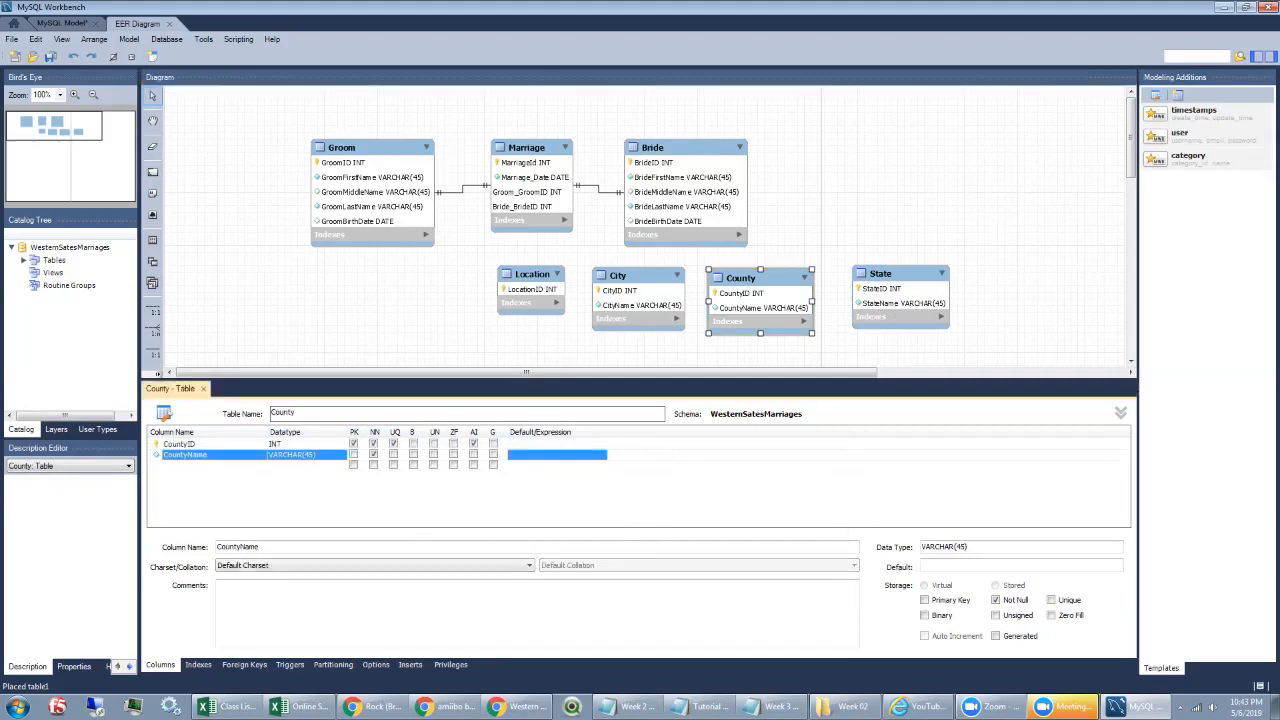
click(660, 349)
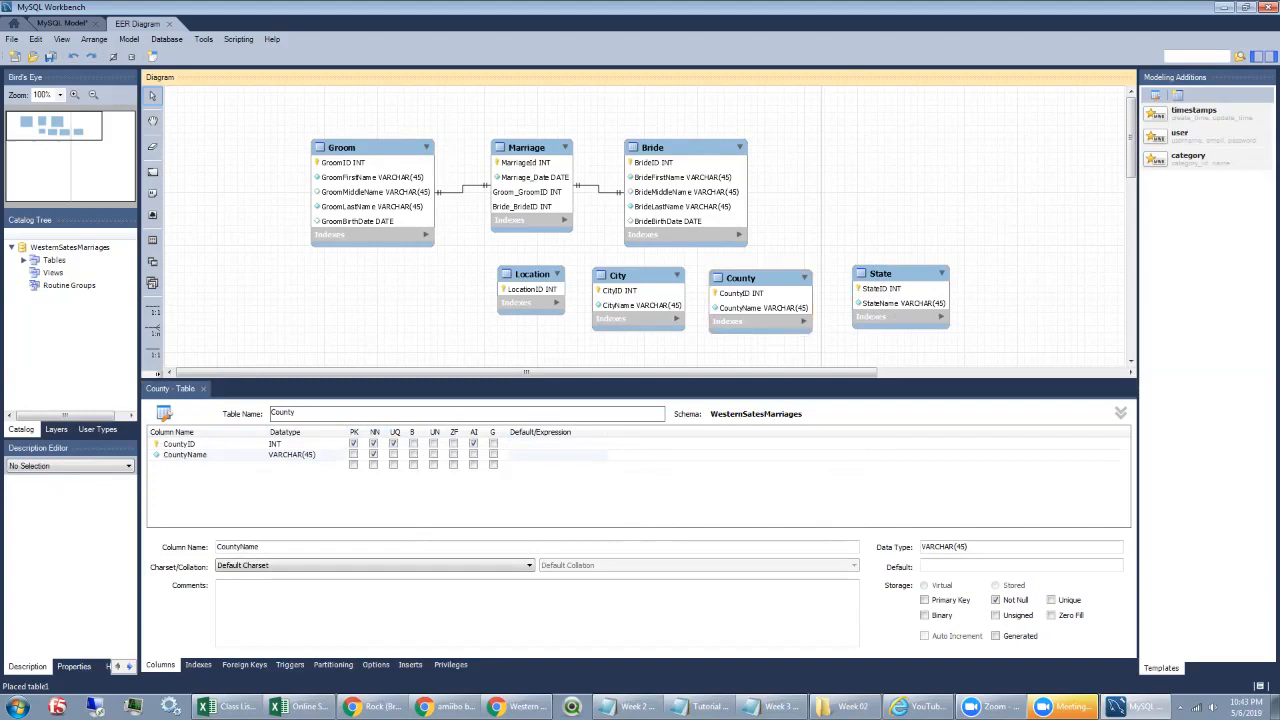
click(897, 274)
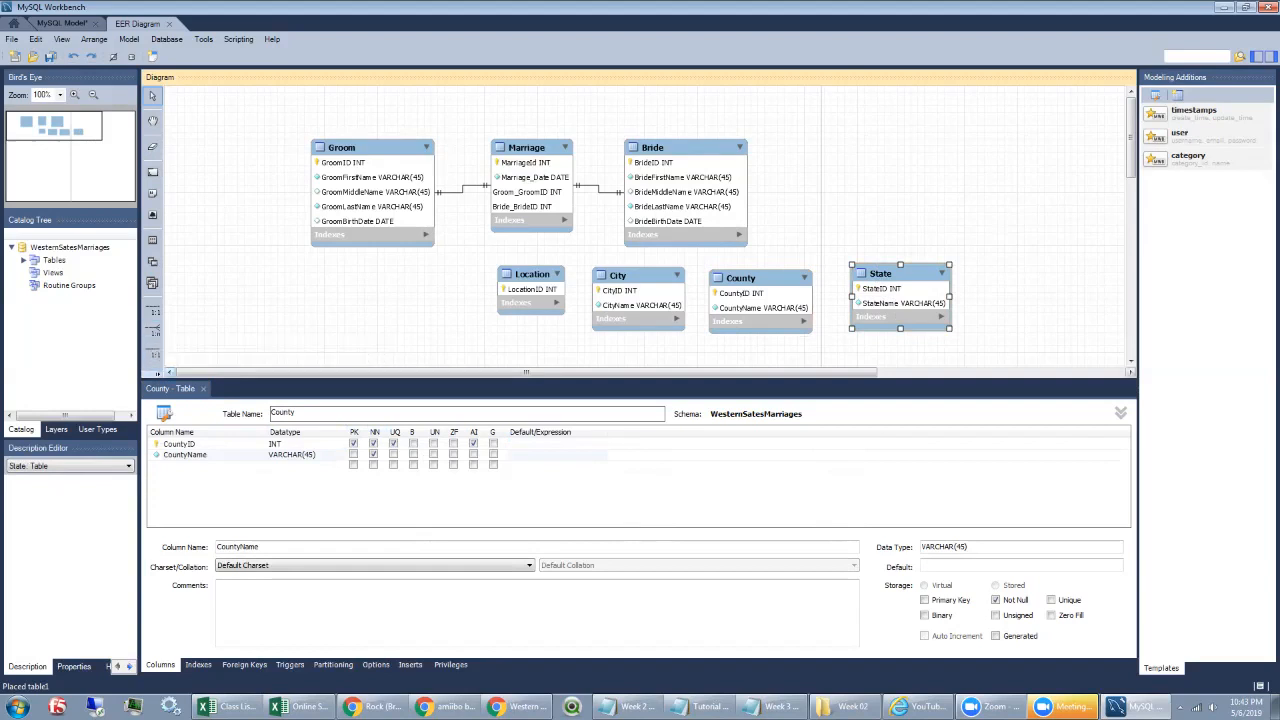
click(156, 373)
Step: Link County to State with a 1:n relationship, adding State_StateID to County
click(84, 380)
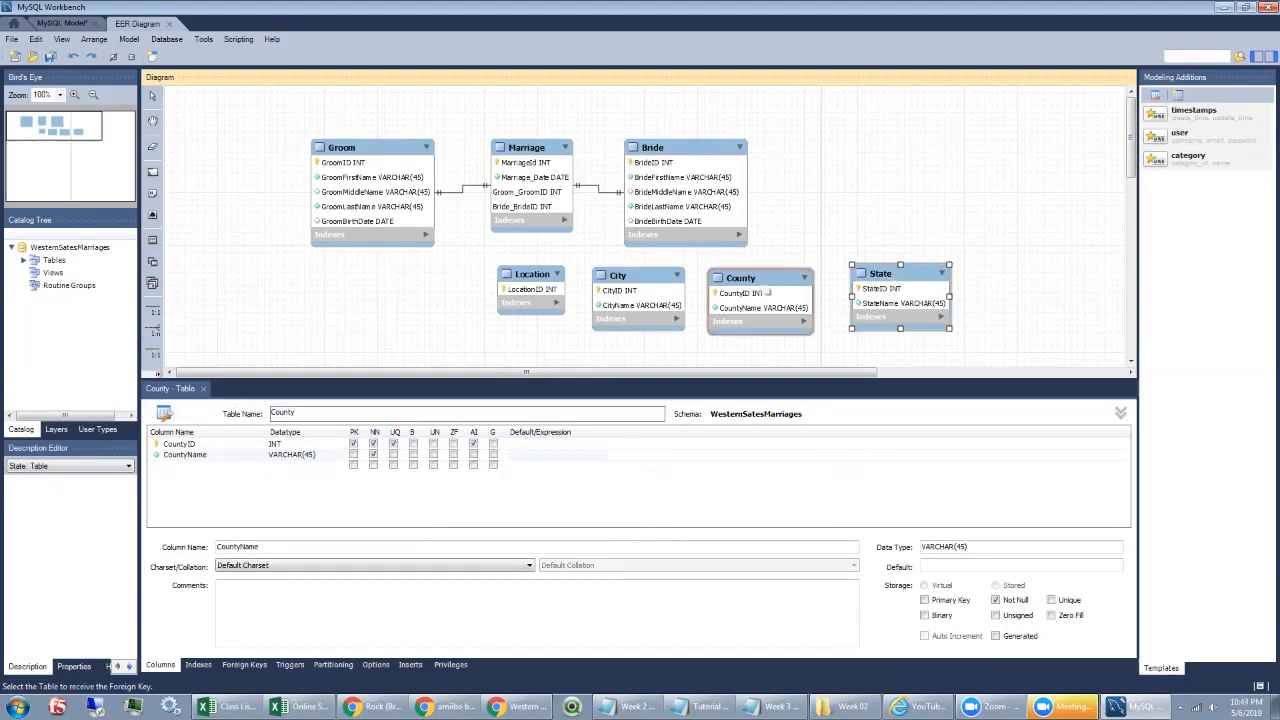
click(766, 292)
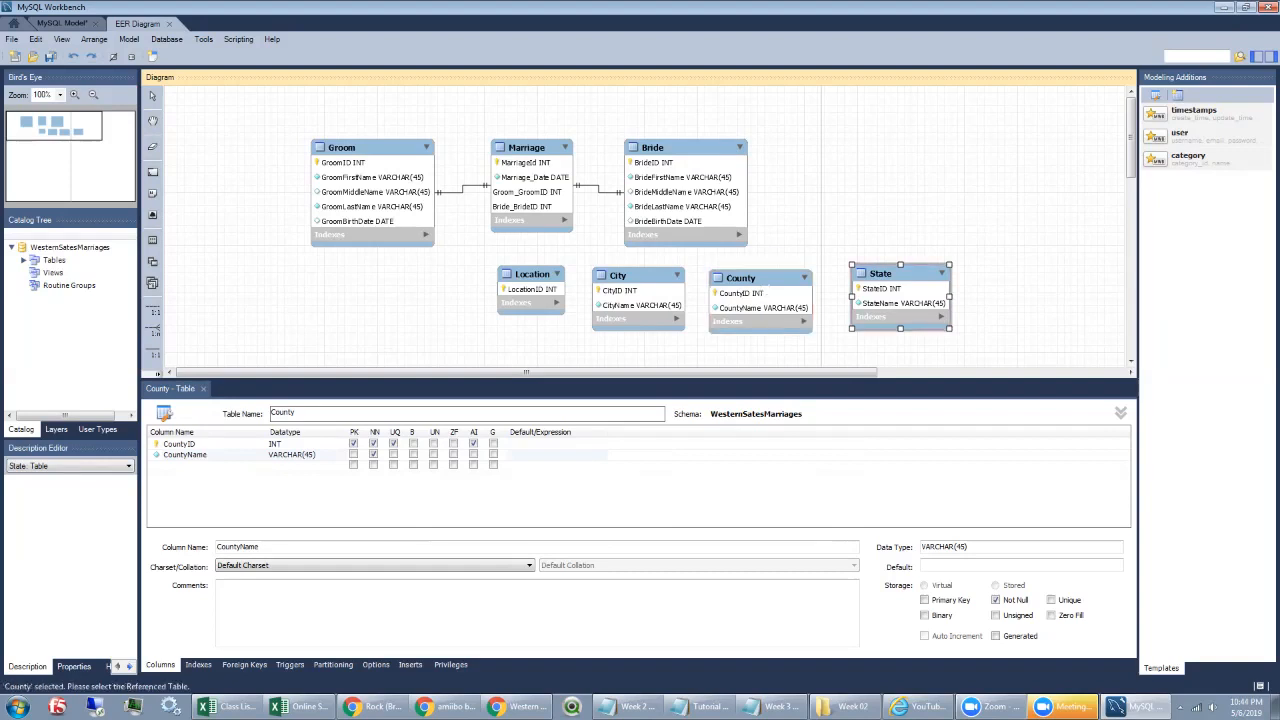
click(915, 305)
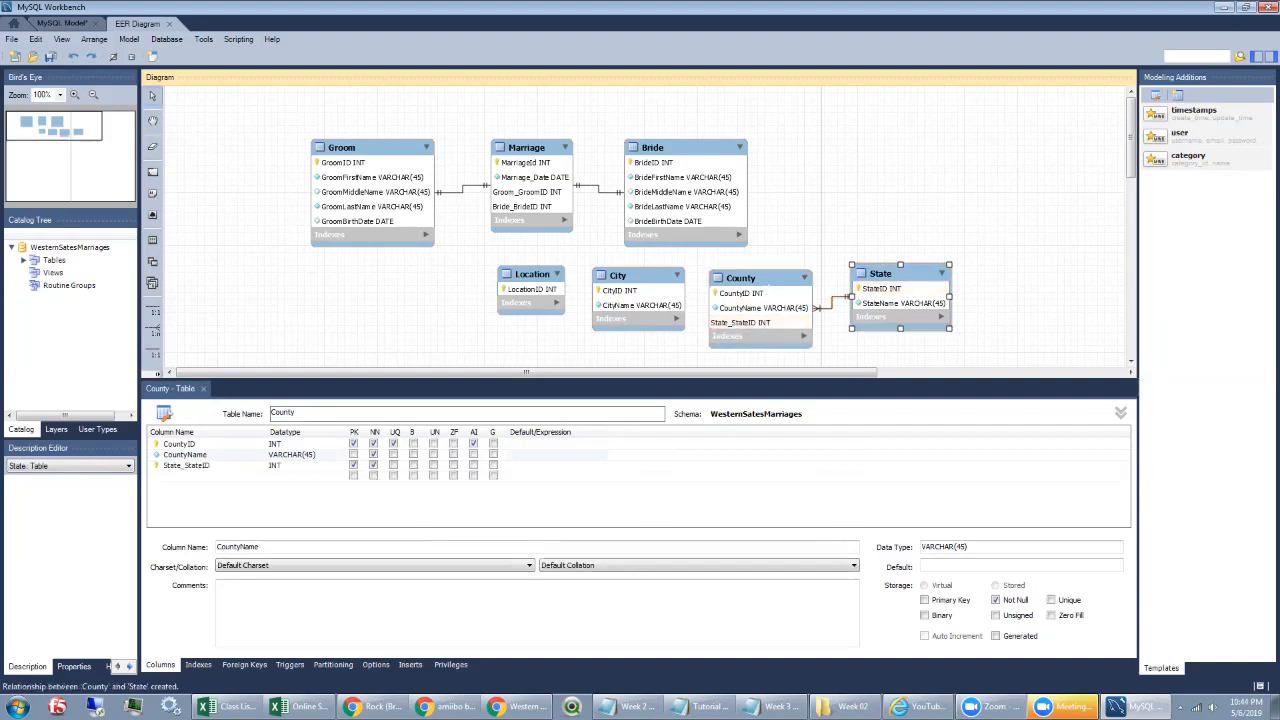
click(758, 280)
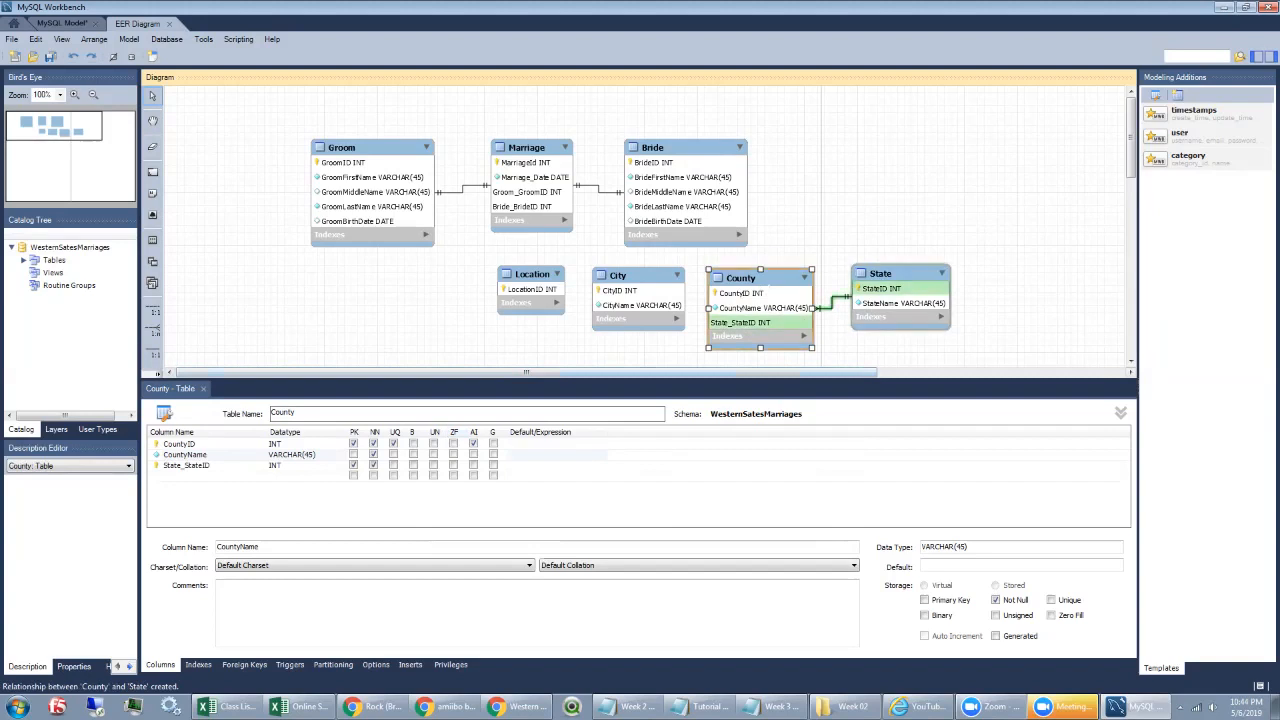
Step: Rename County's State_StateID column to StateID by removing the State_ prefix
click(187, 465)
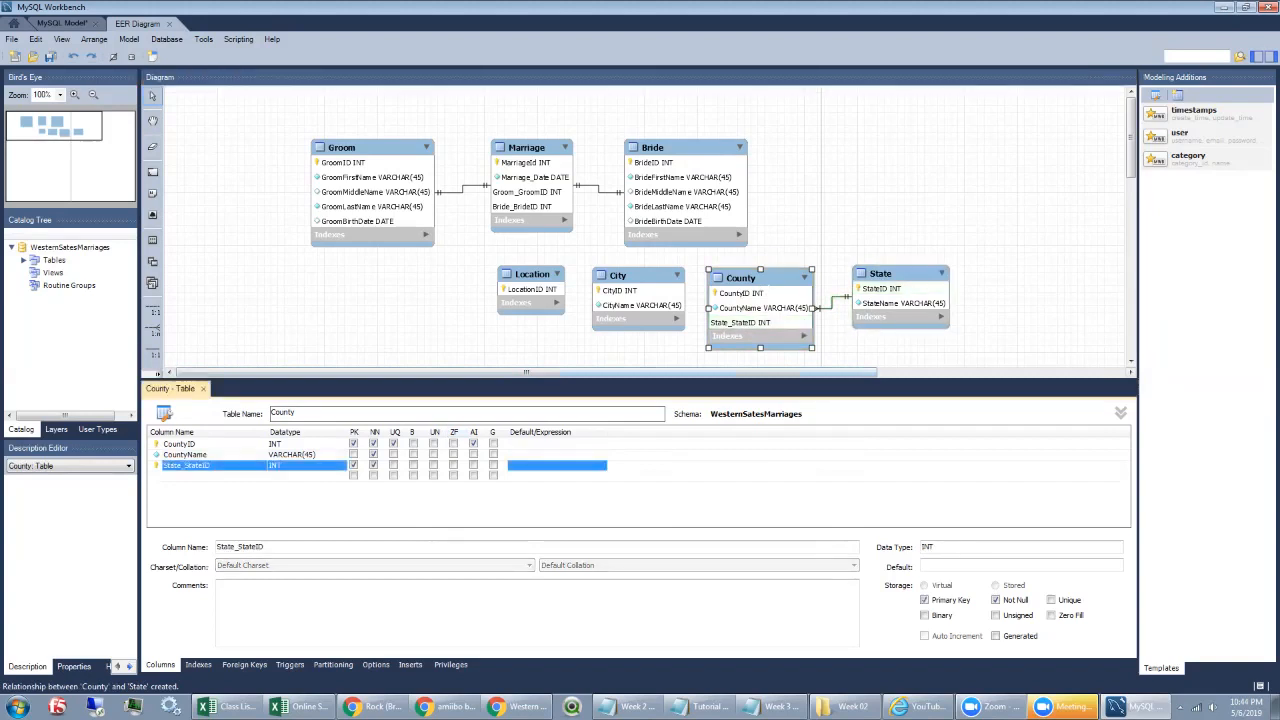
click(186, 466)
key(BackSpace)
key(BackSpace)
key(BackSpace)
key(BackSpace)
key(BackSpace)
key(BackSpace)
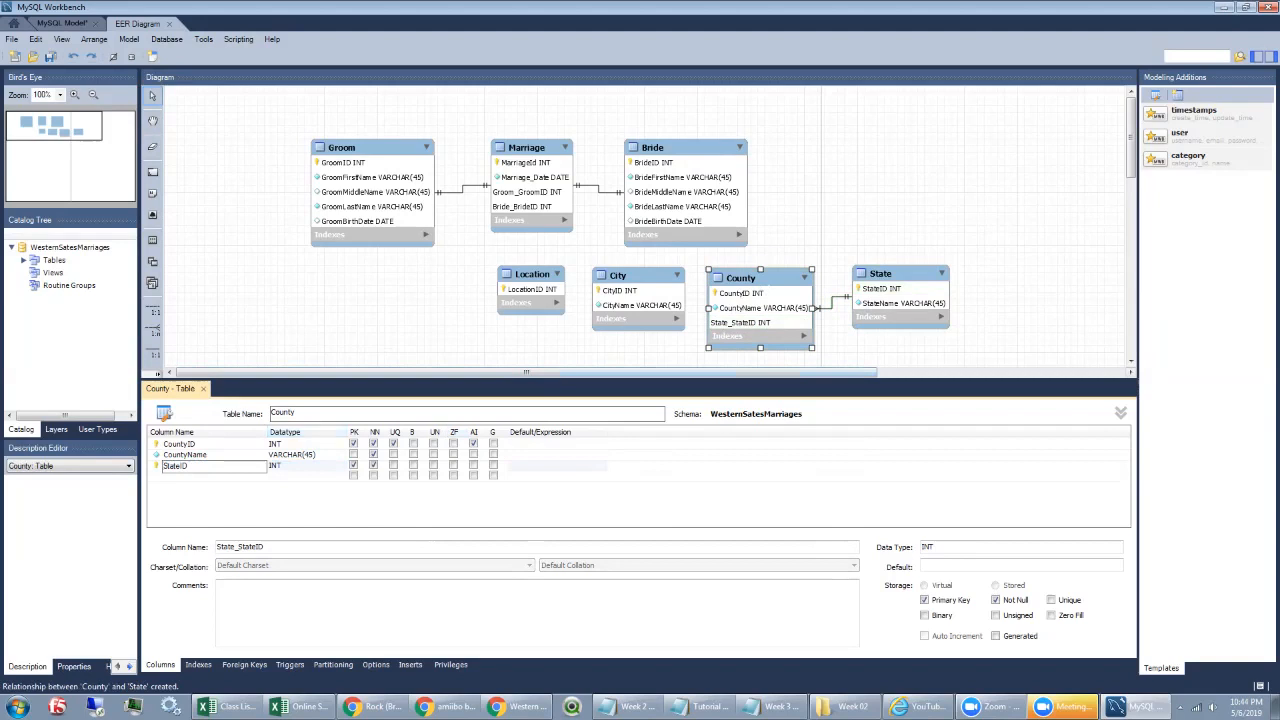
key(Return)
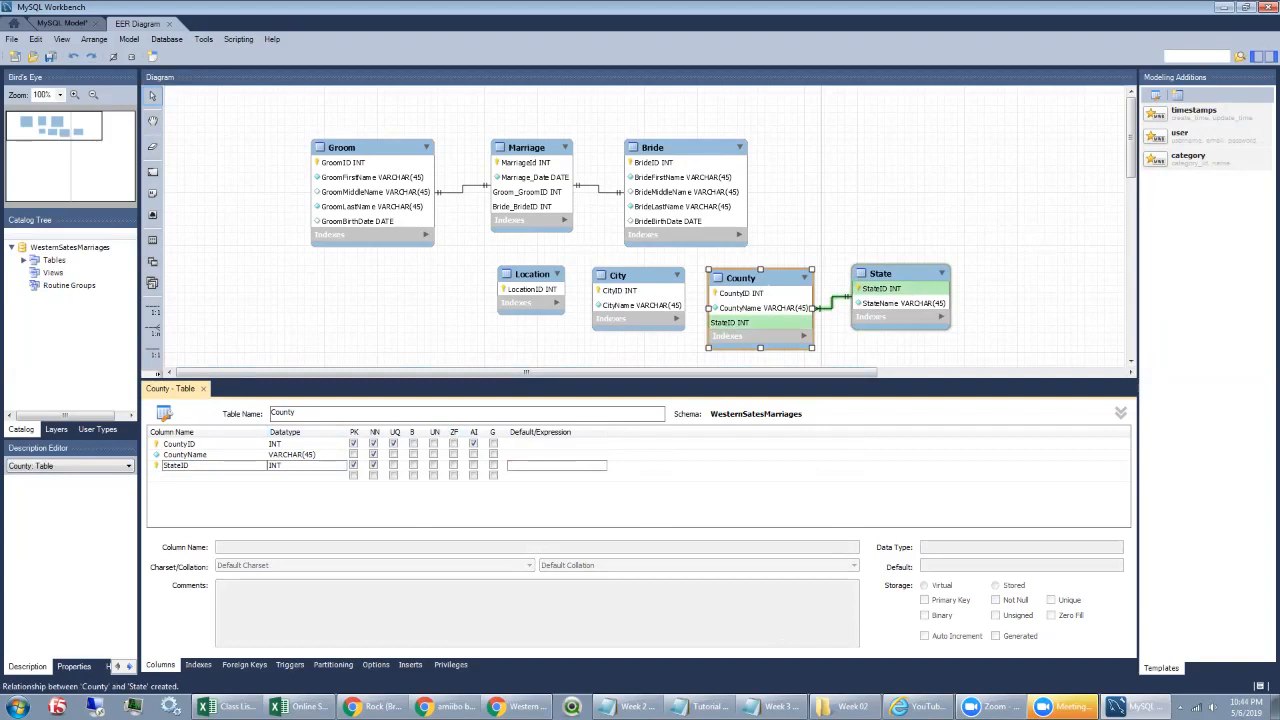
Step: Link City to County with a 1:n relationship
click(157, 374)
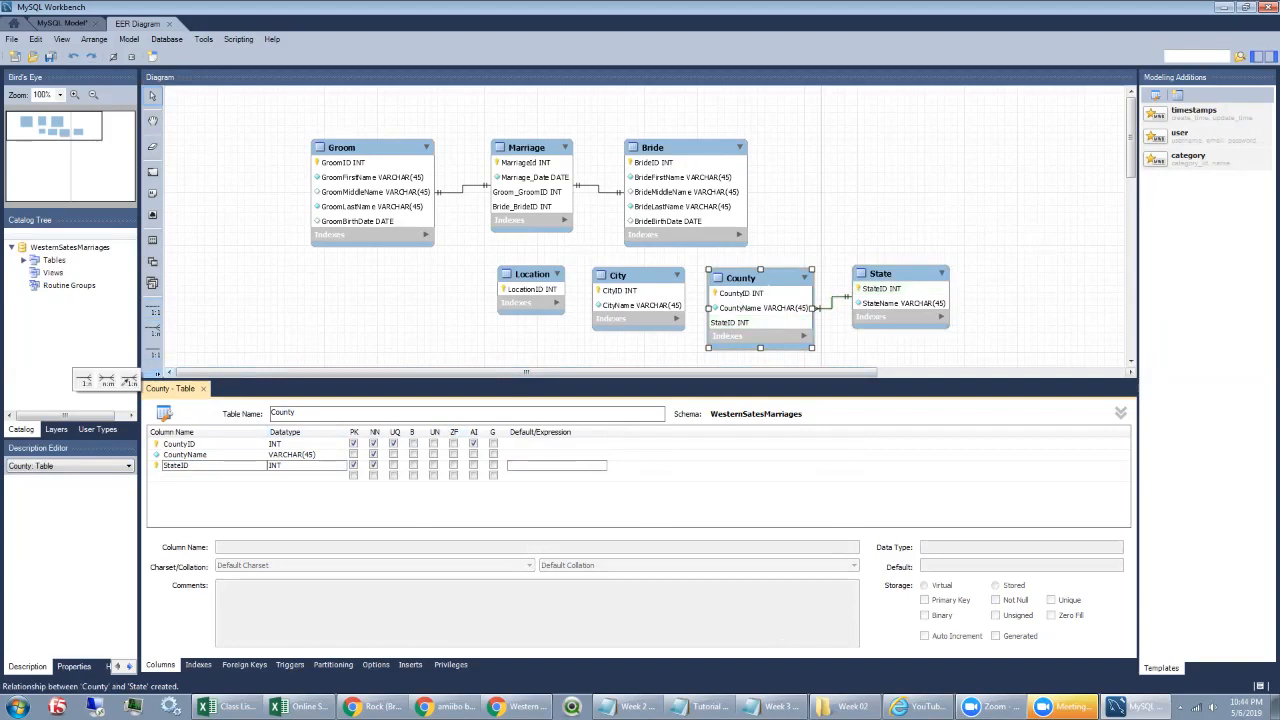
click(84, 380)
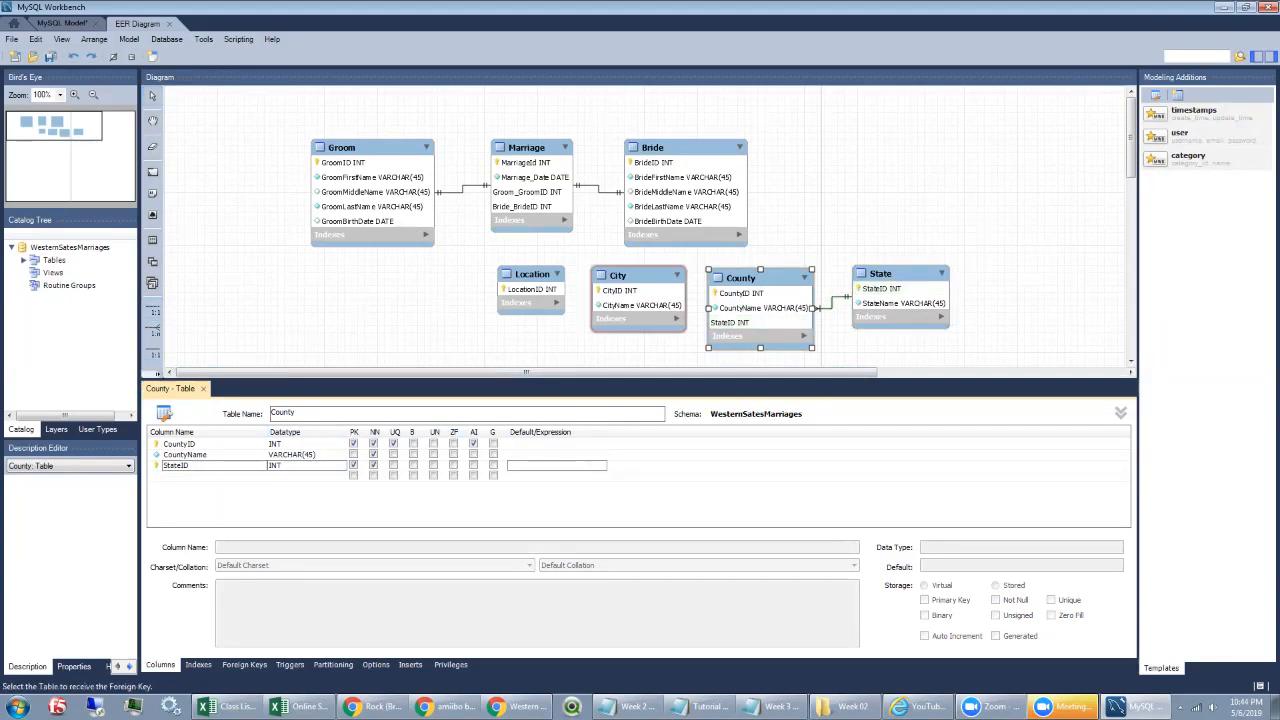
click(638, 297)
click(760, 308)
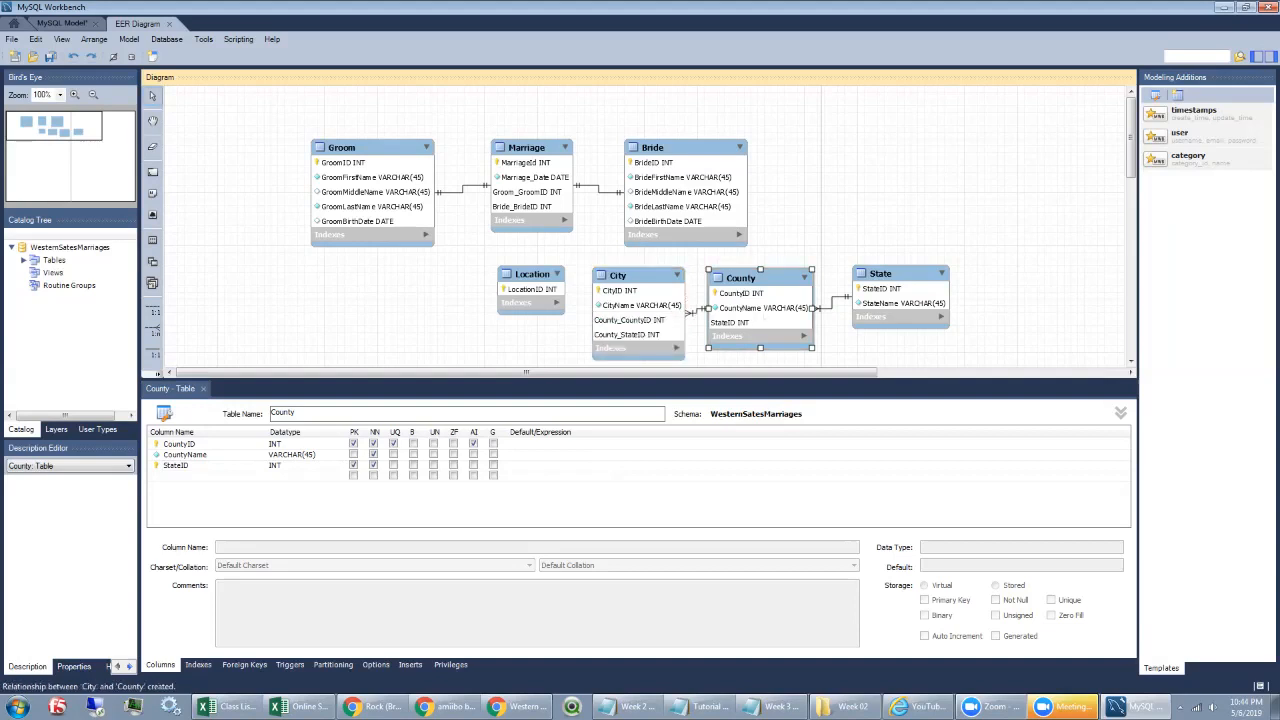
click(682, 311)
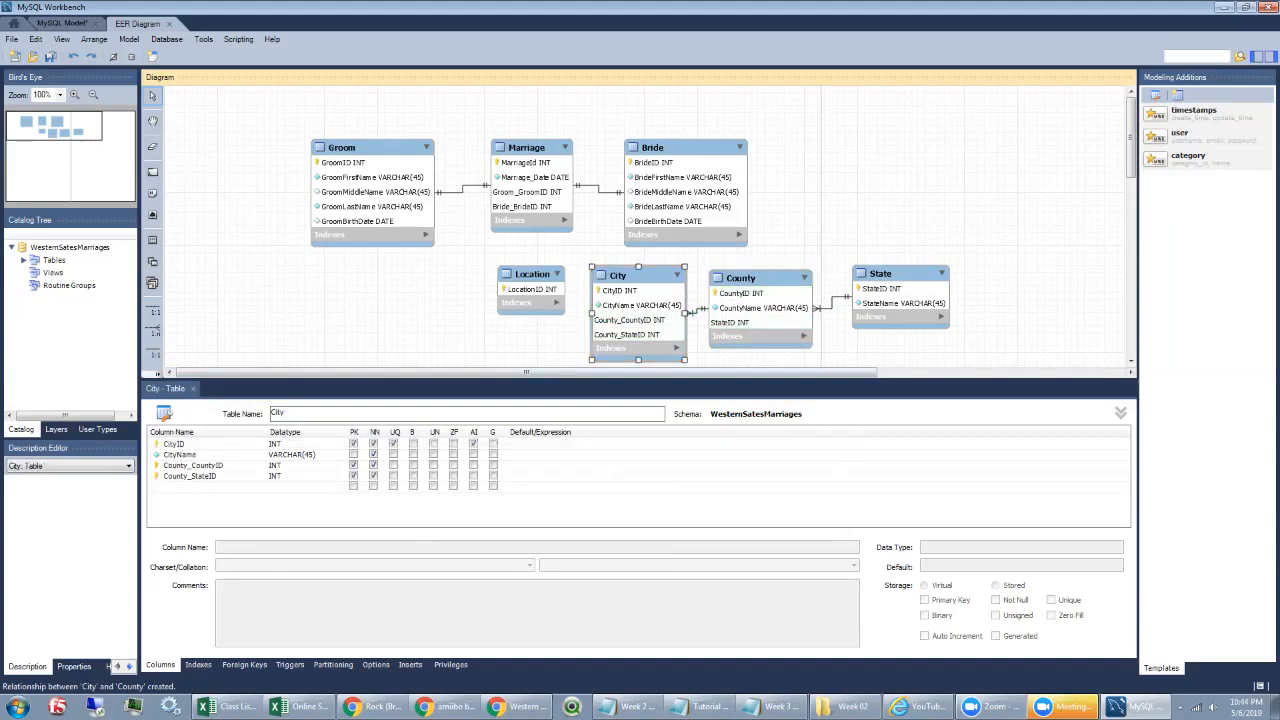
Step: Rename City's County_CountyID column to CountyID
click(193, 465)
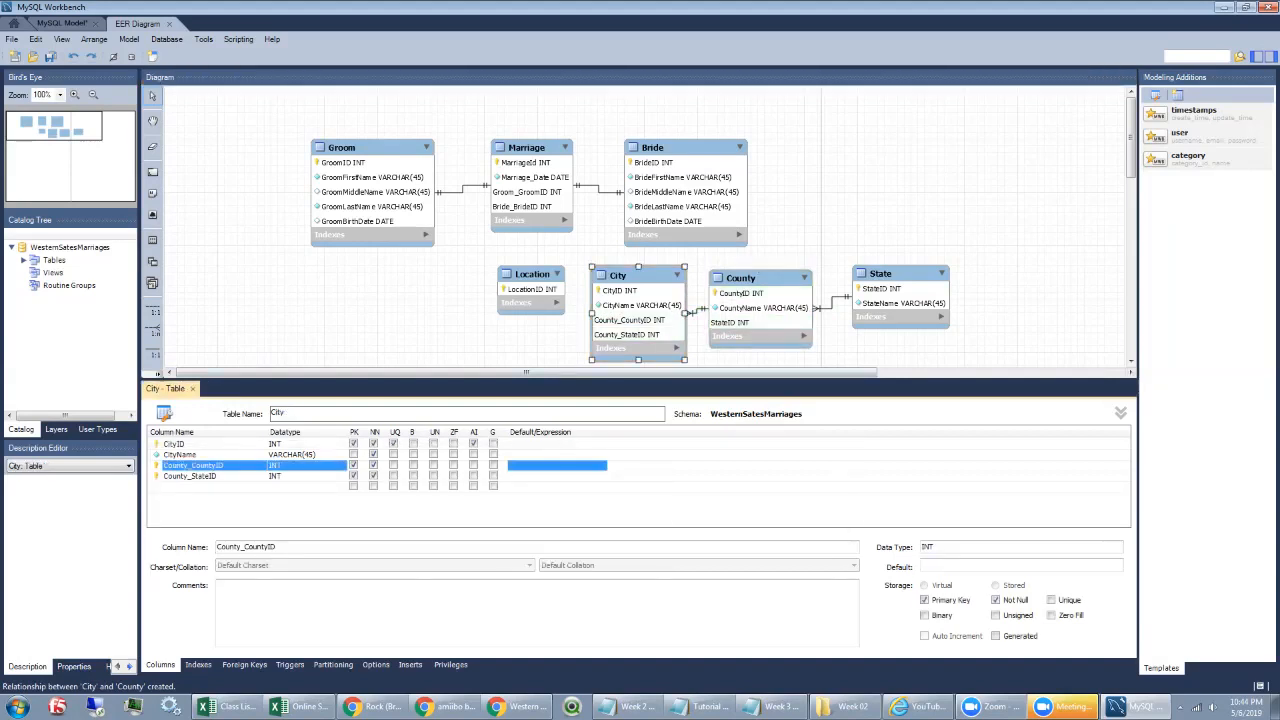
click(193, 465)
key(Home)
key(shift+Right)
key(shift+Right)
key(shift+Right)
key(shift+Right)
key(shift+Right)
key(shift+Right)
key(shift+Right)
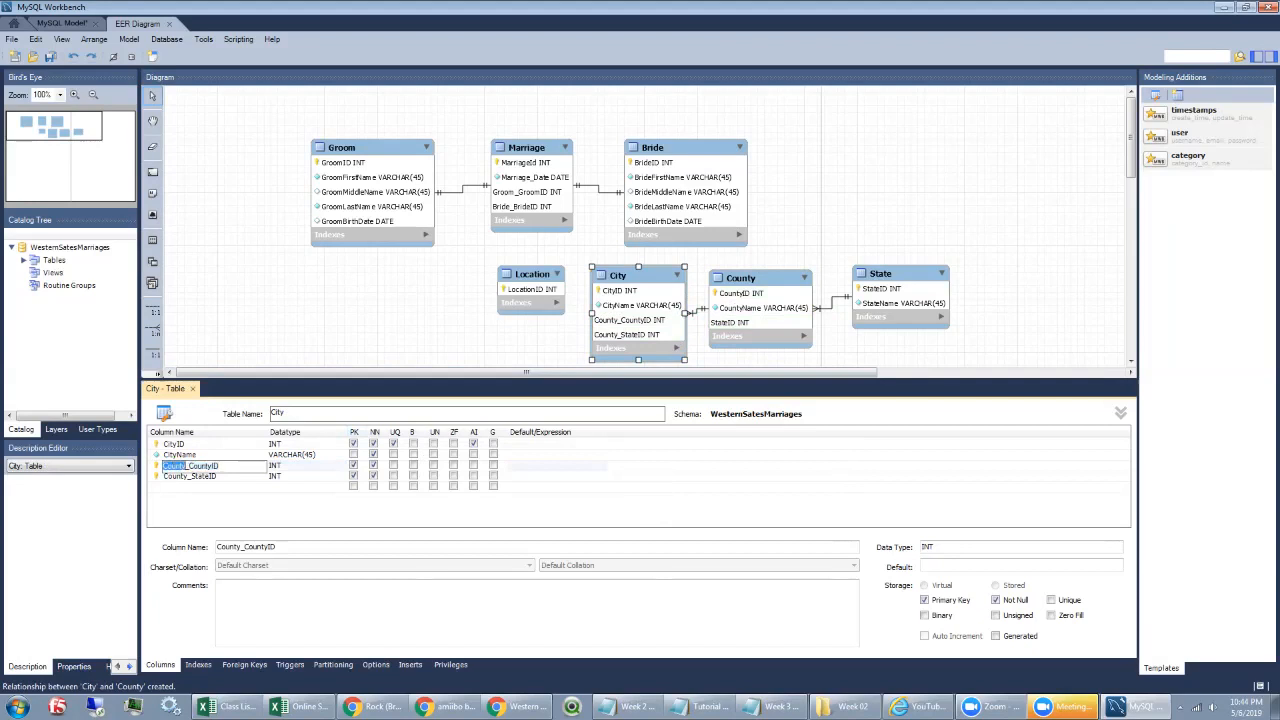
key(Delete)
Step: Rename City's County_StateID column to StateID
click(190, 476)
click(209, 476)
click(209, 476)
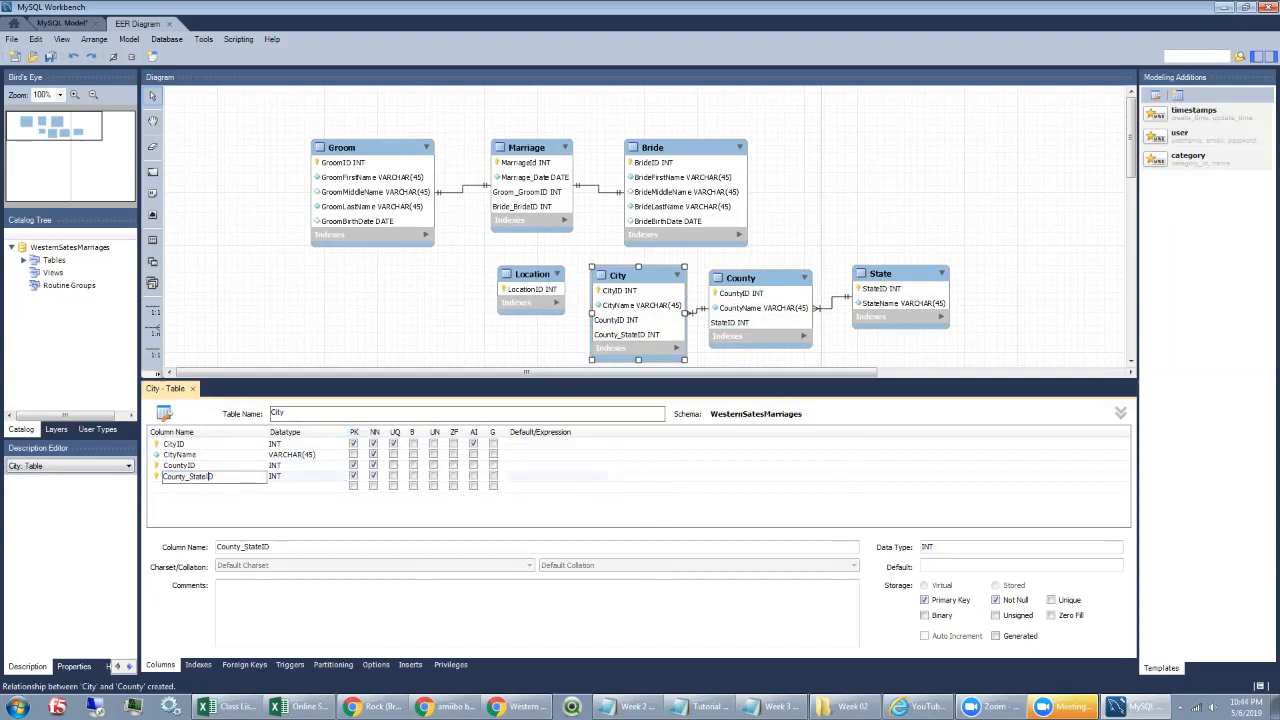
drag(190, 476, 162, 476)
key(Delete)
click(557, 476)
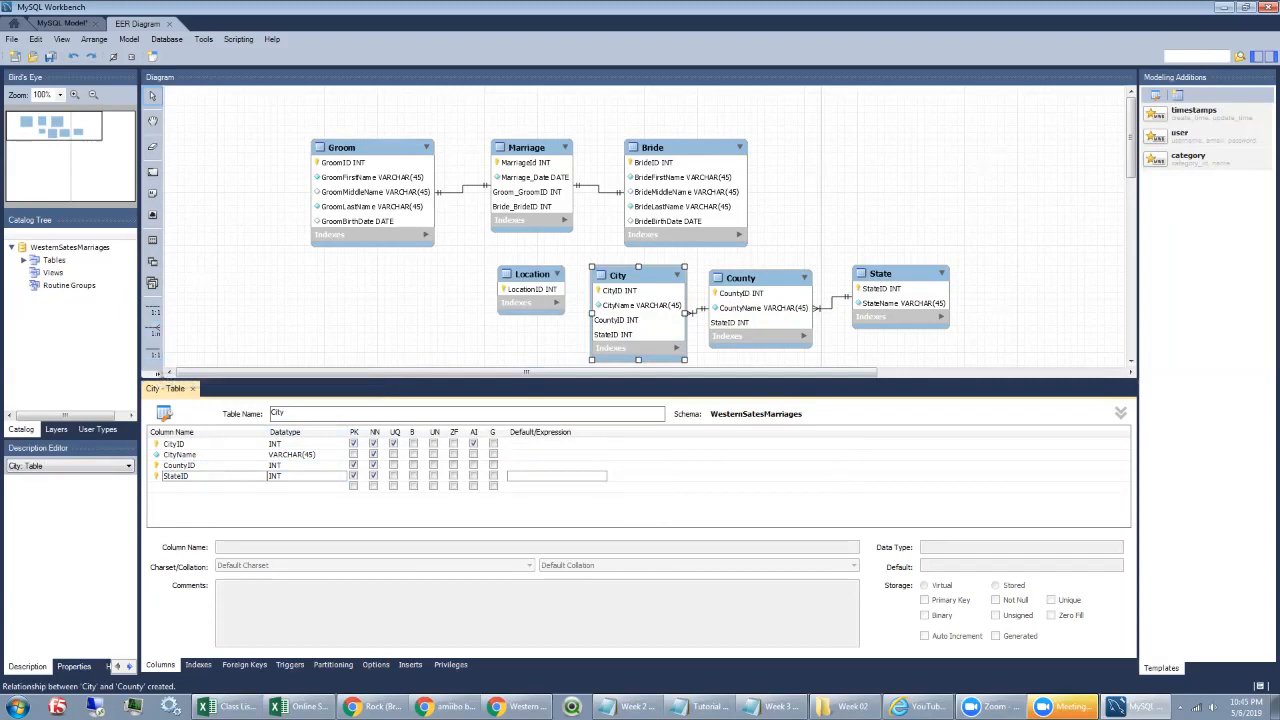
click(157, 374)
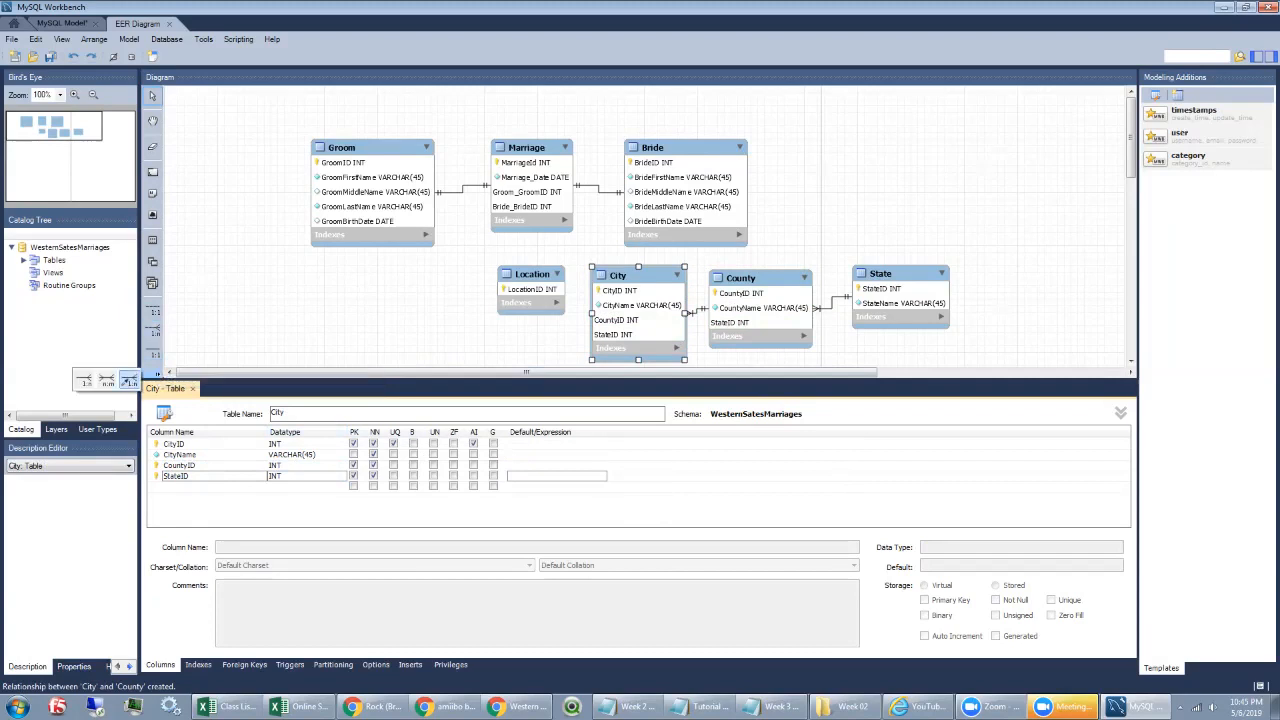
Step: Link Location to City with a 1:n non-identifying relationship
click(83, 381)
click(531, 290)
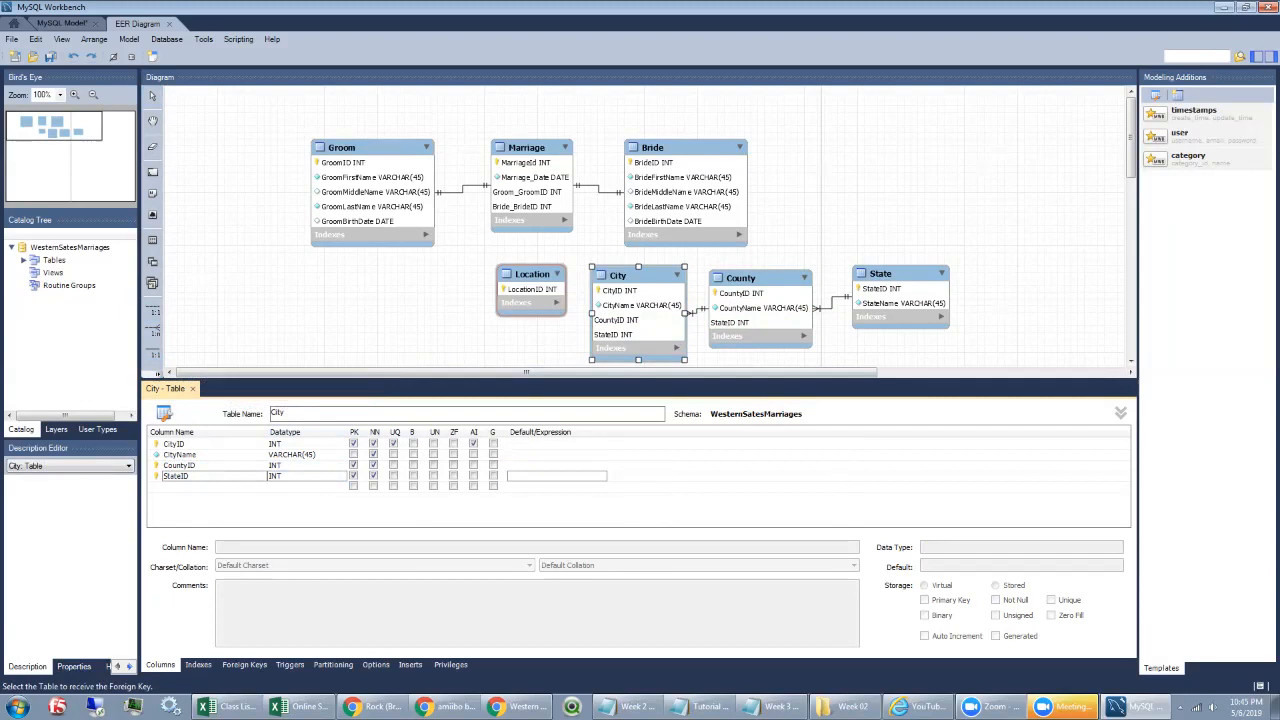
click(630, 300)
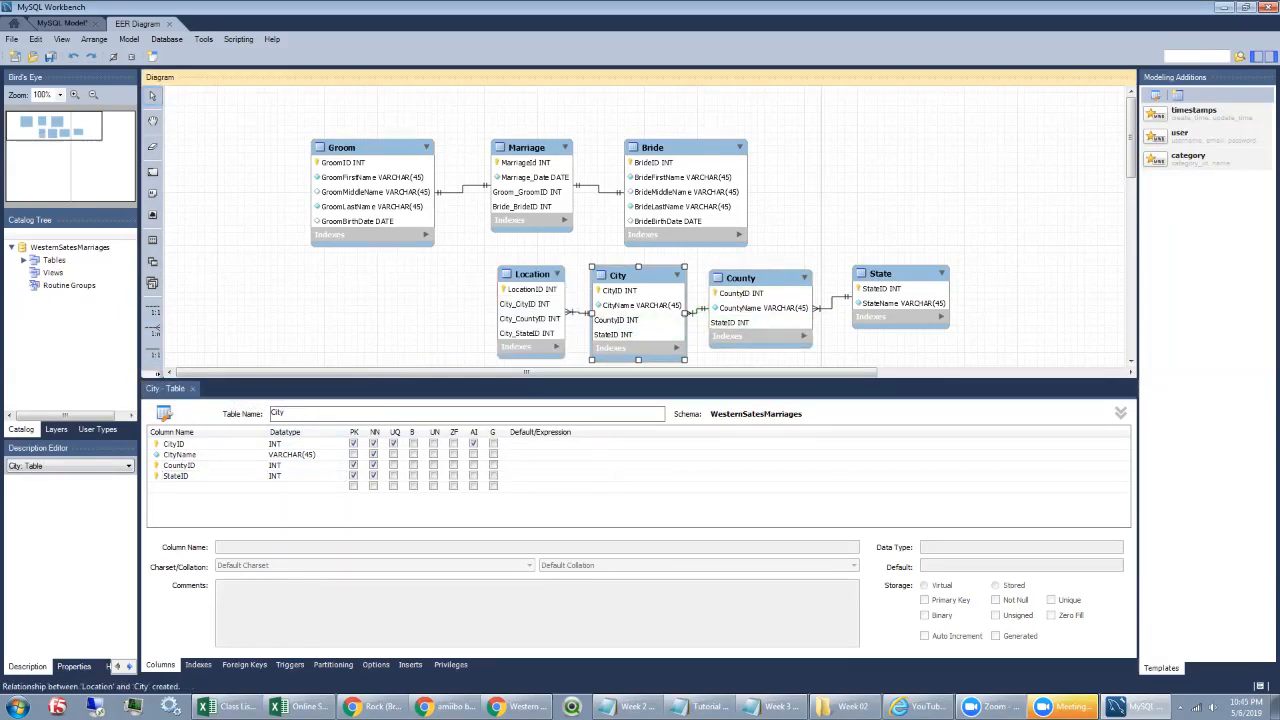
click(518, 318)
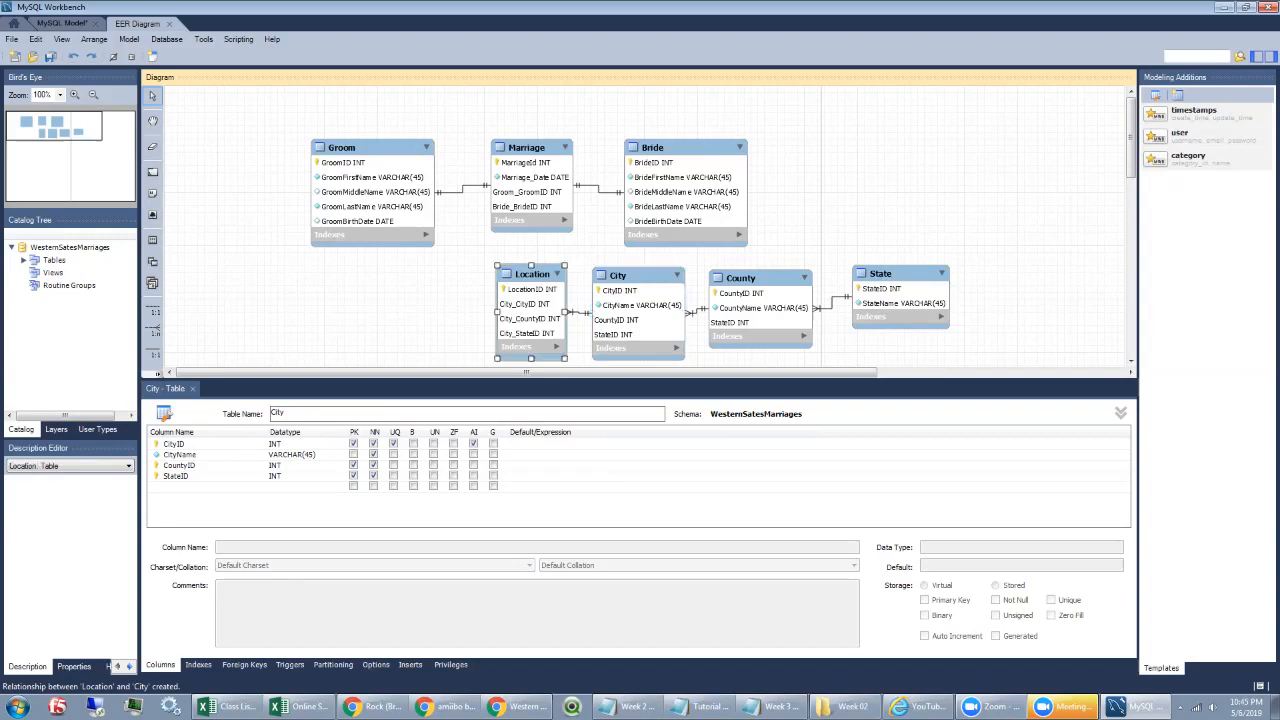
double_click(531, 318)
Step: Rename Location's City_ columns to CityID, CountyID and StateID
click(190, 455)
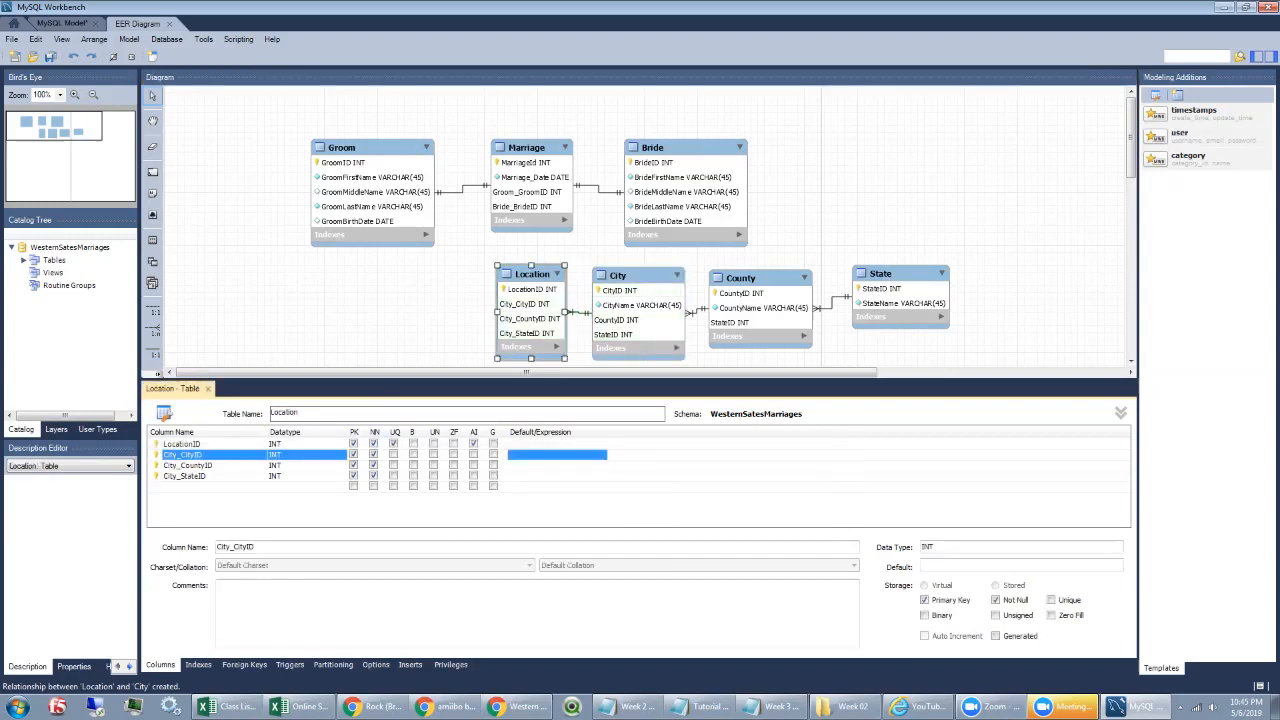
double_click(181, 455)
click(180, 455)
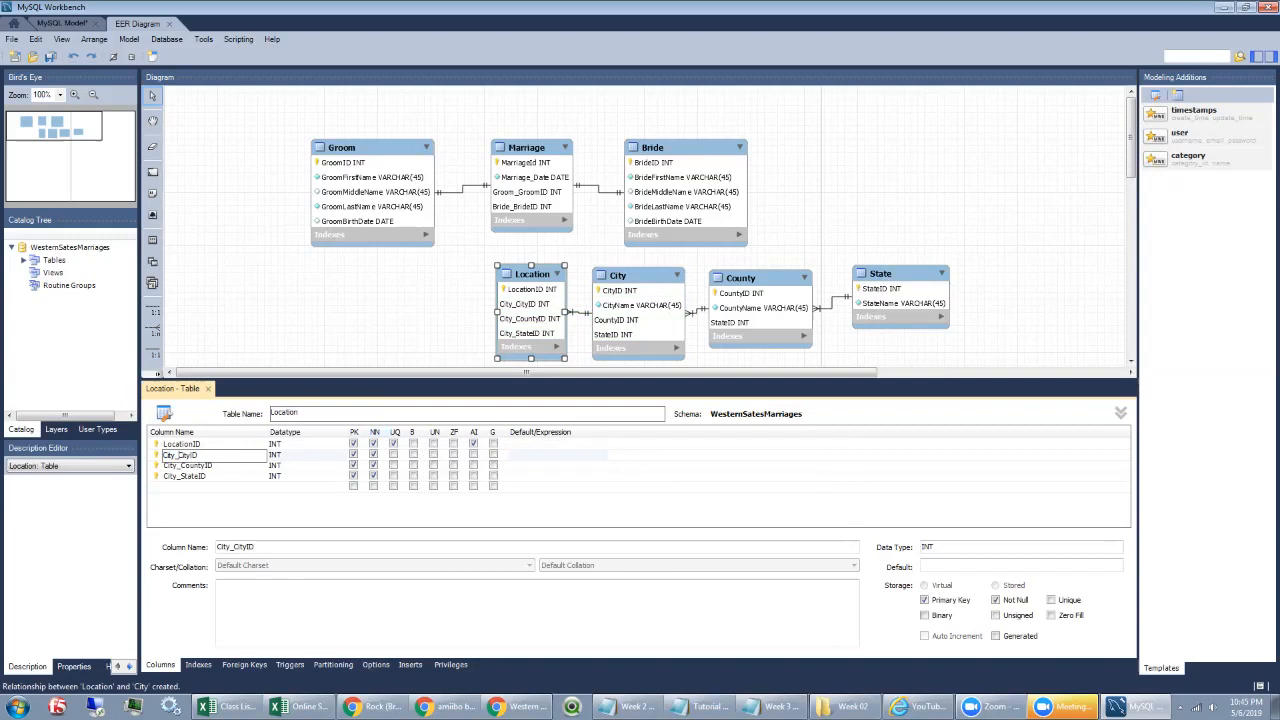
key(BackSpace)
key(BackSpace)
key(BackSpace)
key(BackSpace)
key(BackSpace)
click(190, 465)
double_click(204, 466)
click(180, 466)
key(BackSpace)
key(BackSpace)
key(BackSpace)
key(BackSpace)
key(BackSpace)
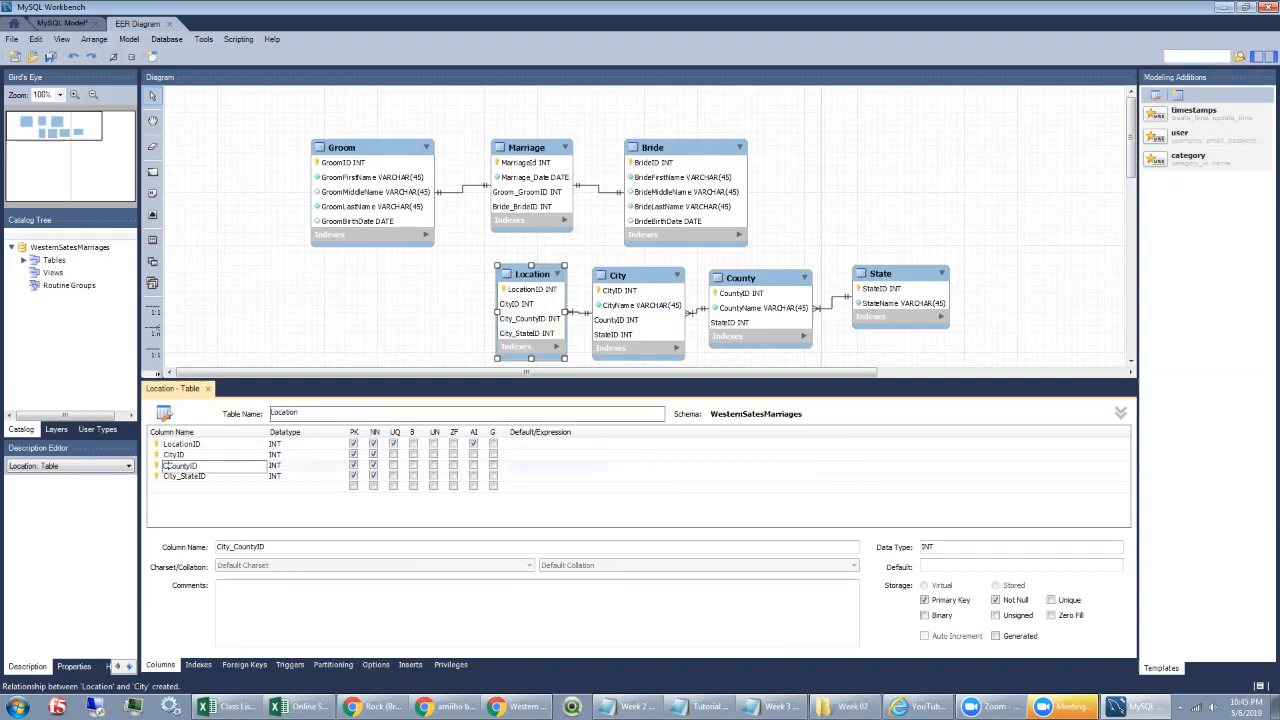
key(Tab)
key(Tab)
key(BackSpace)
key(BackSpace)
key(BackSpace)
key(BackSpace)
key(BackSpace)
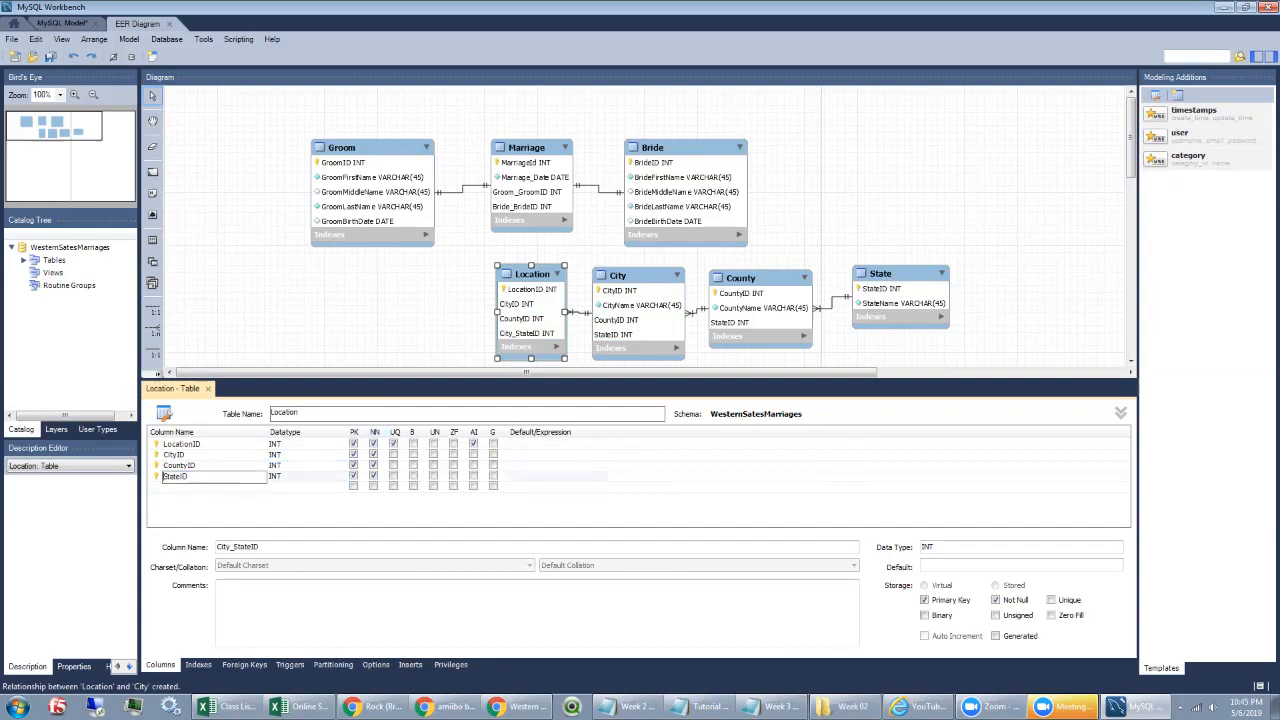
key(Return)
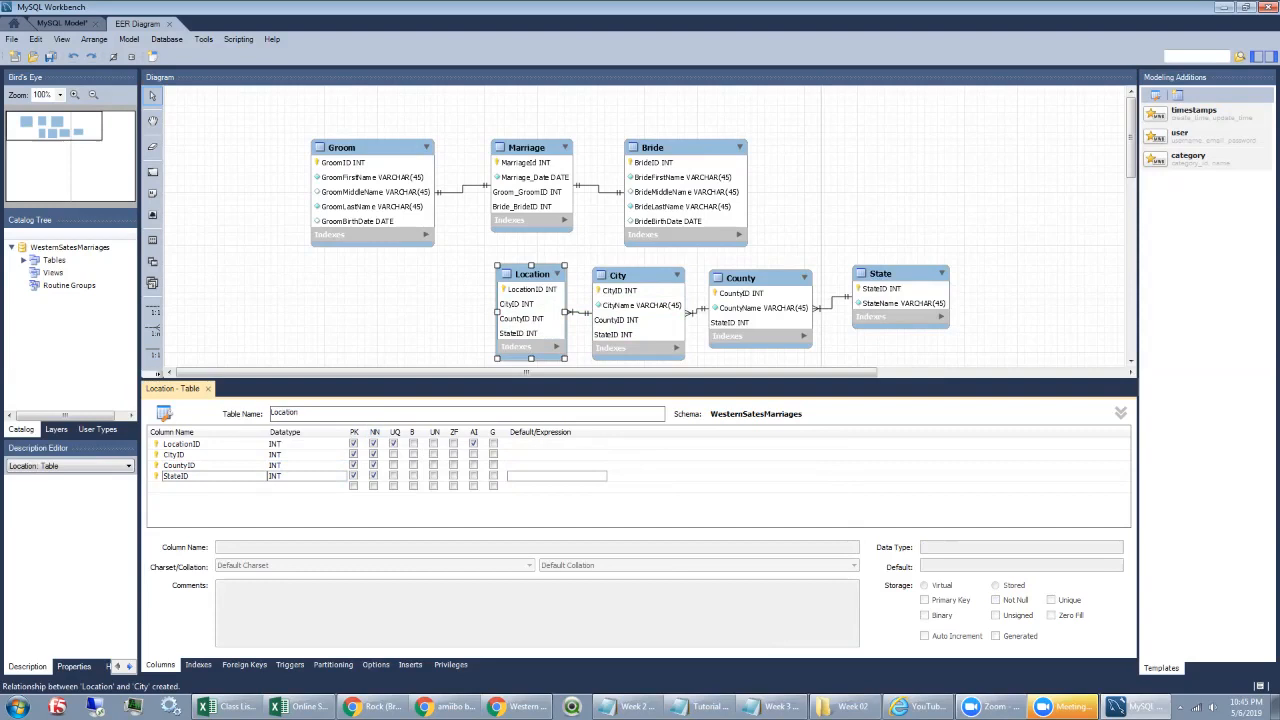
click(532, 274)
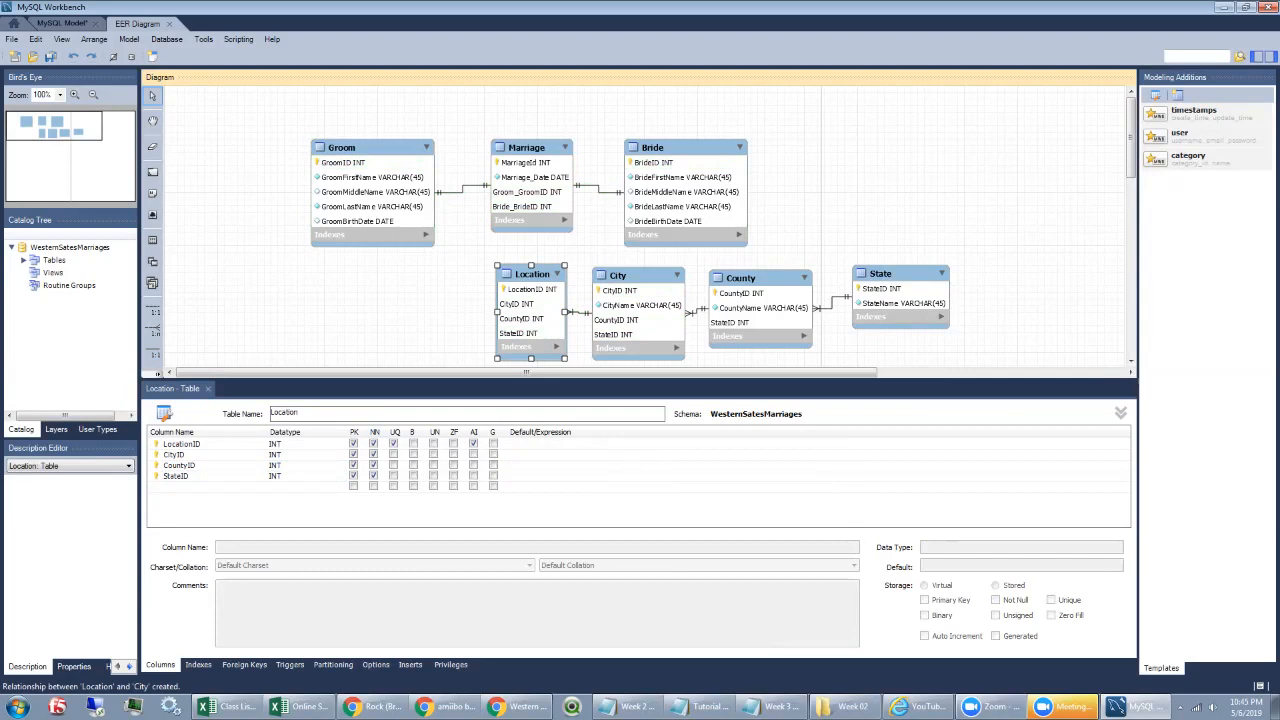
Step: Undo a first Groom–Location link and drop CityID, CountyID, StateID from Location's primary key
click(152, 330)
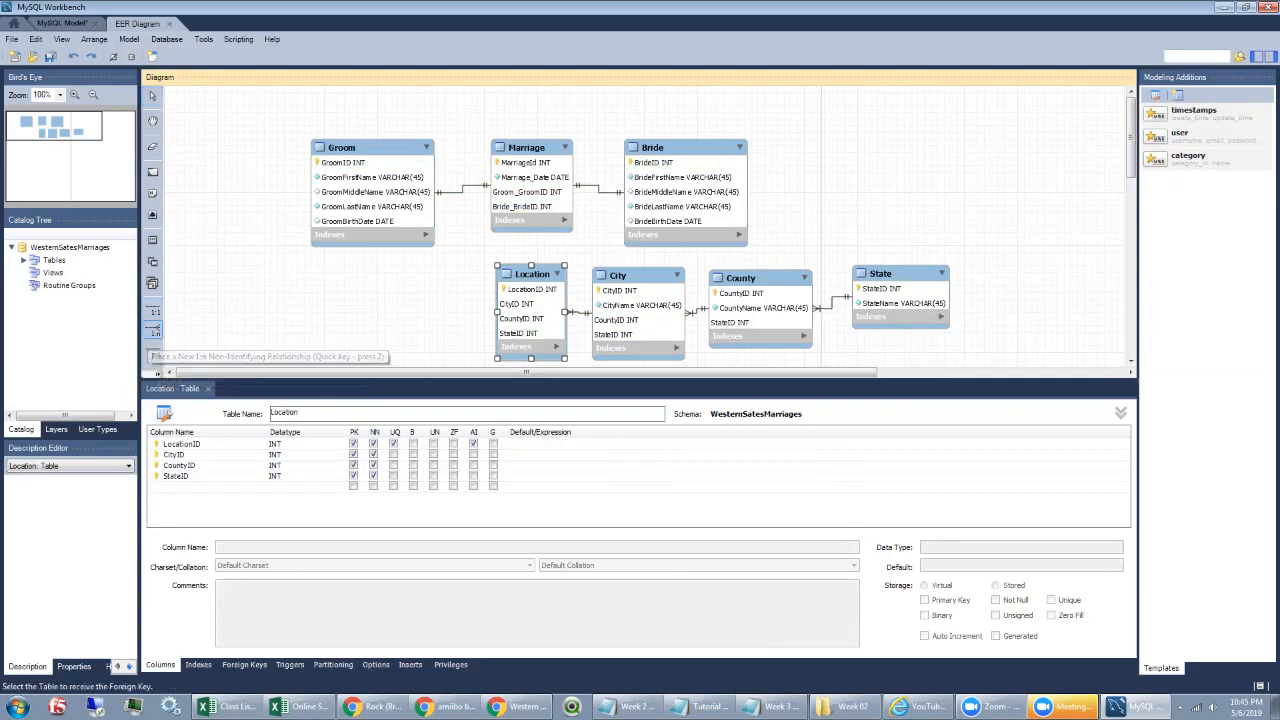
click(372, 190)
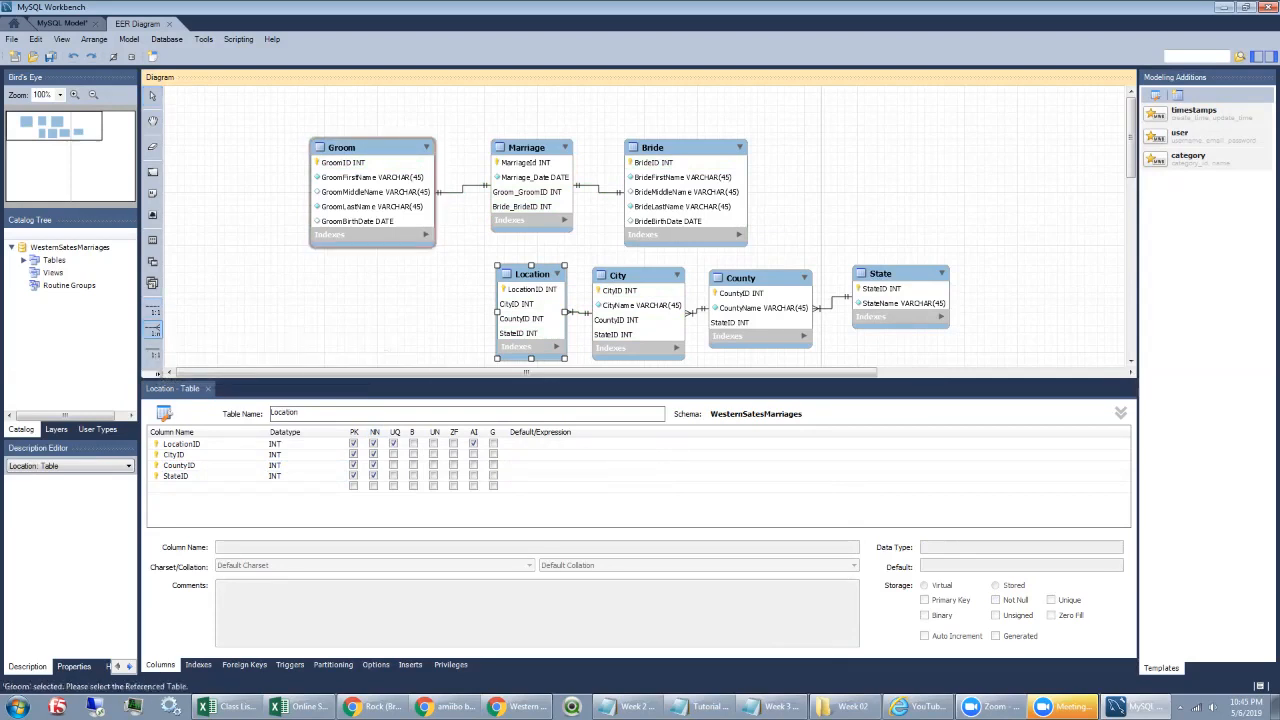
click(521, 316)
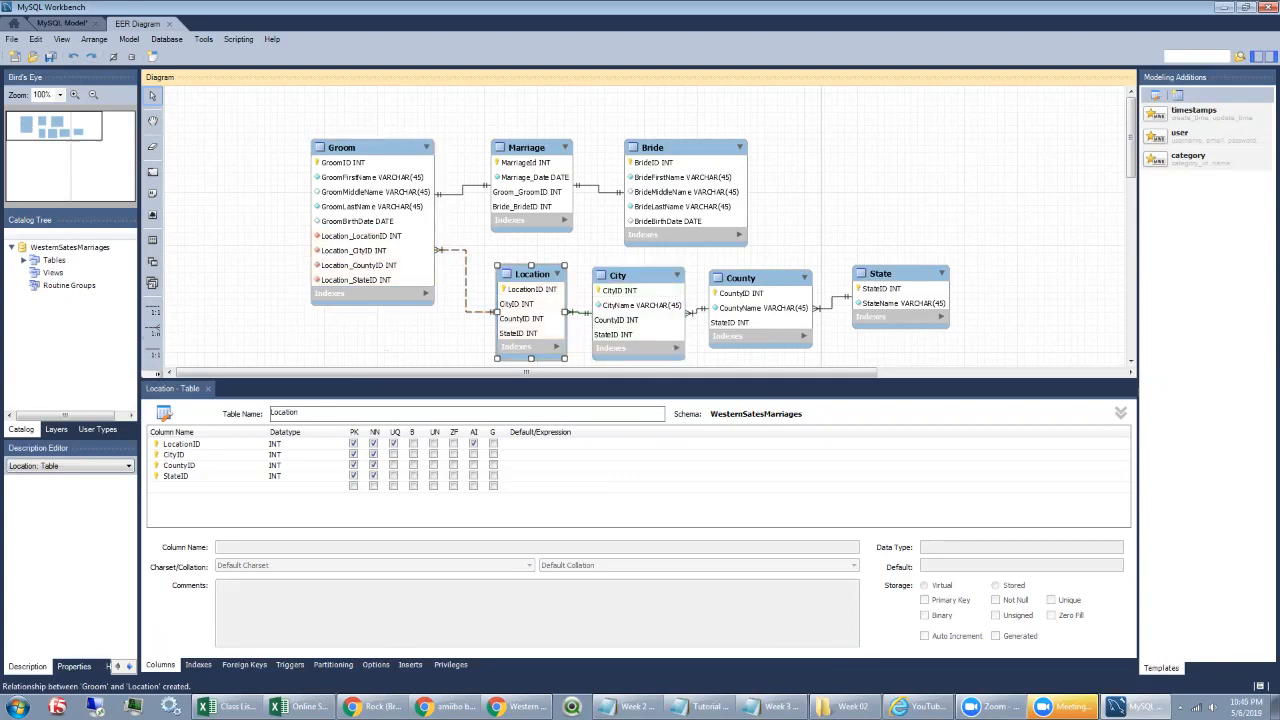
key(ctrl+z)
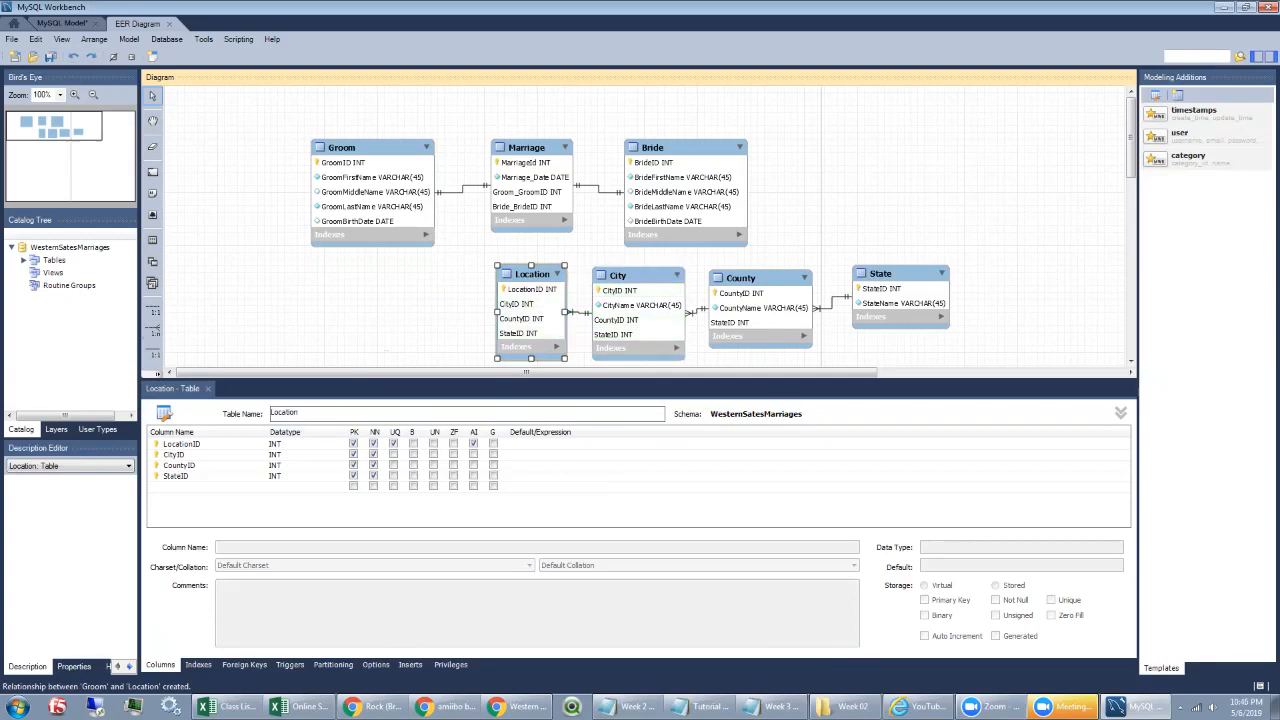
click(353, 476)
click(353, 465)
click(353, 454)
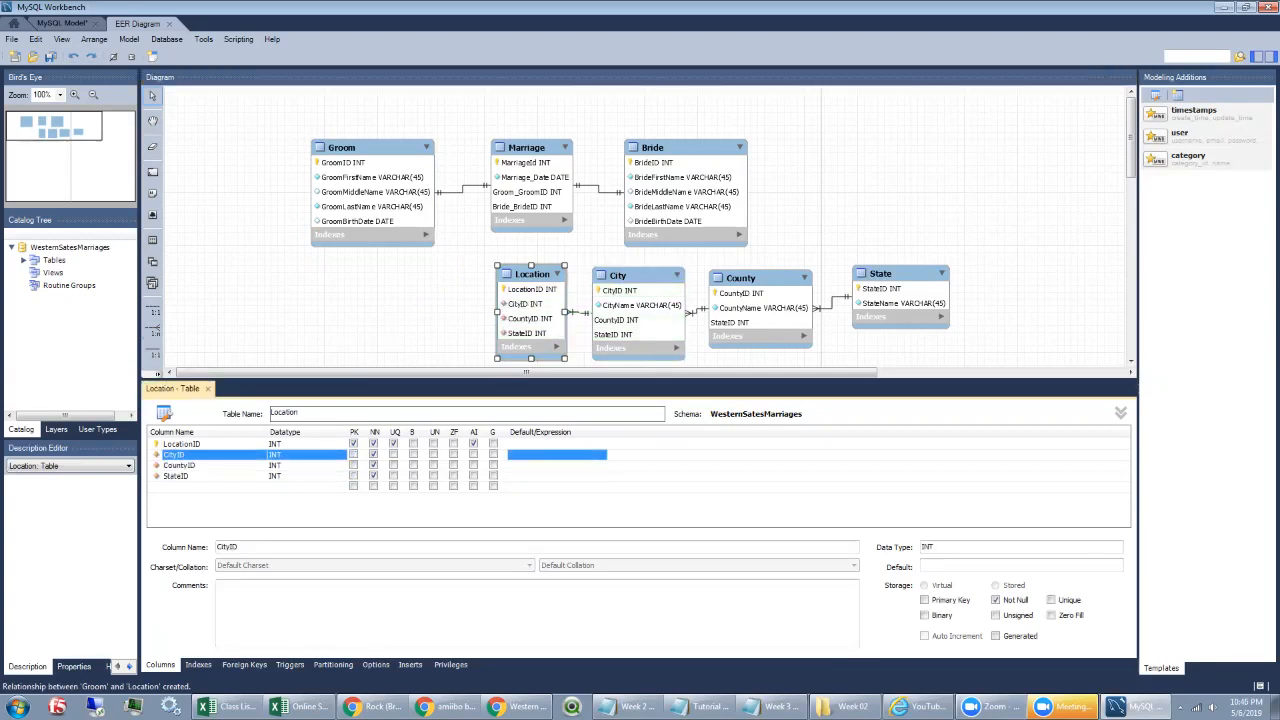
Step: Draw 1:n relationships from Groom, Bride and Marriage to Location
click(153, 331)
click(372, 208)
click(530, 310)
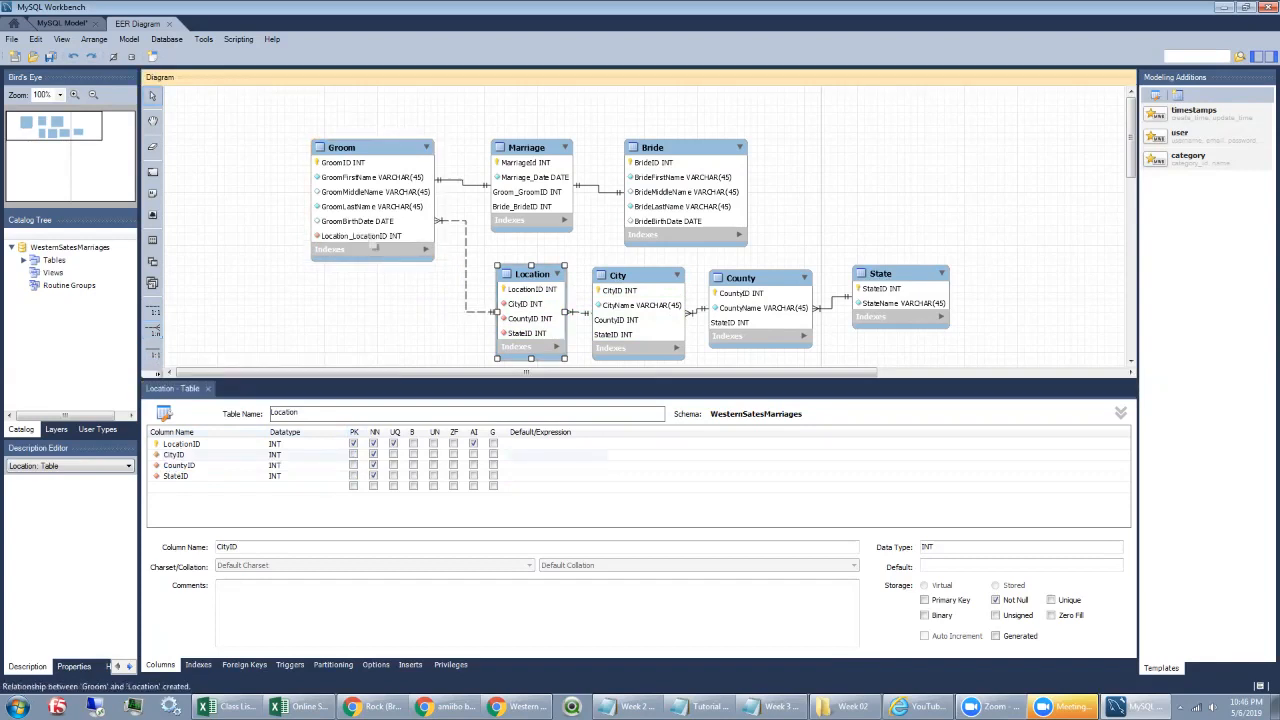
click(153, 331)
click(685, 200)
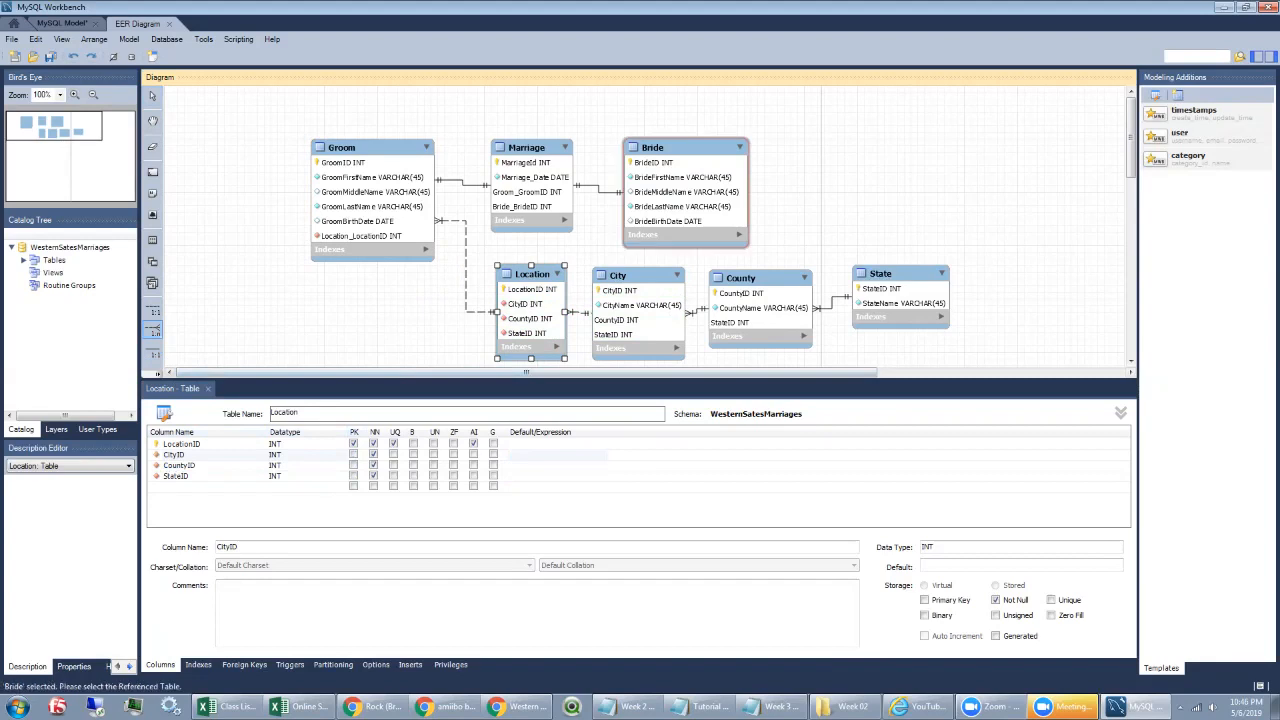
click(530, 310)
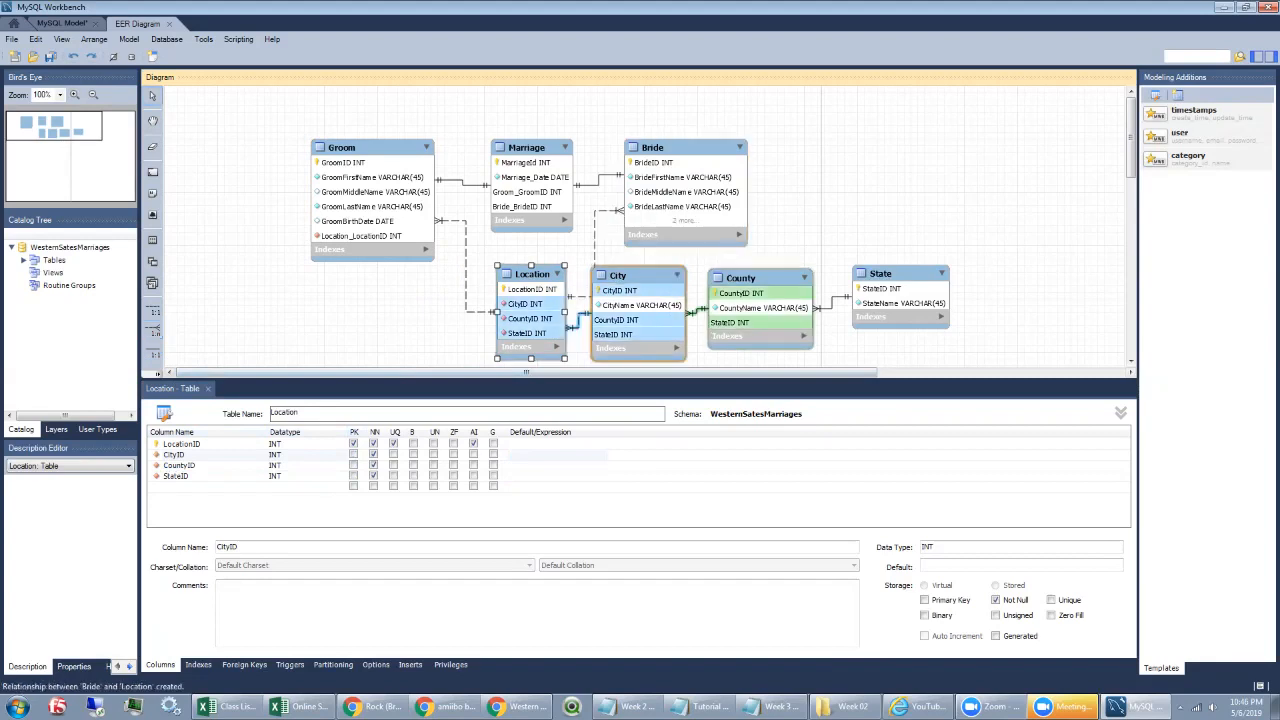
click(153, 331)
click(530, 200)
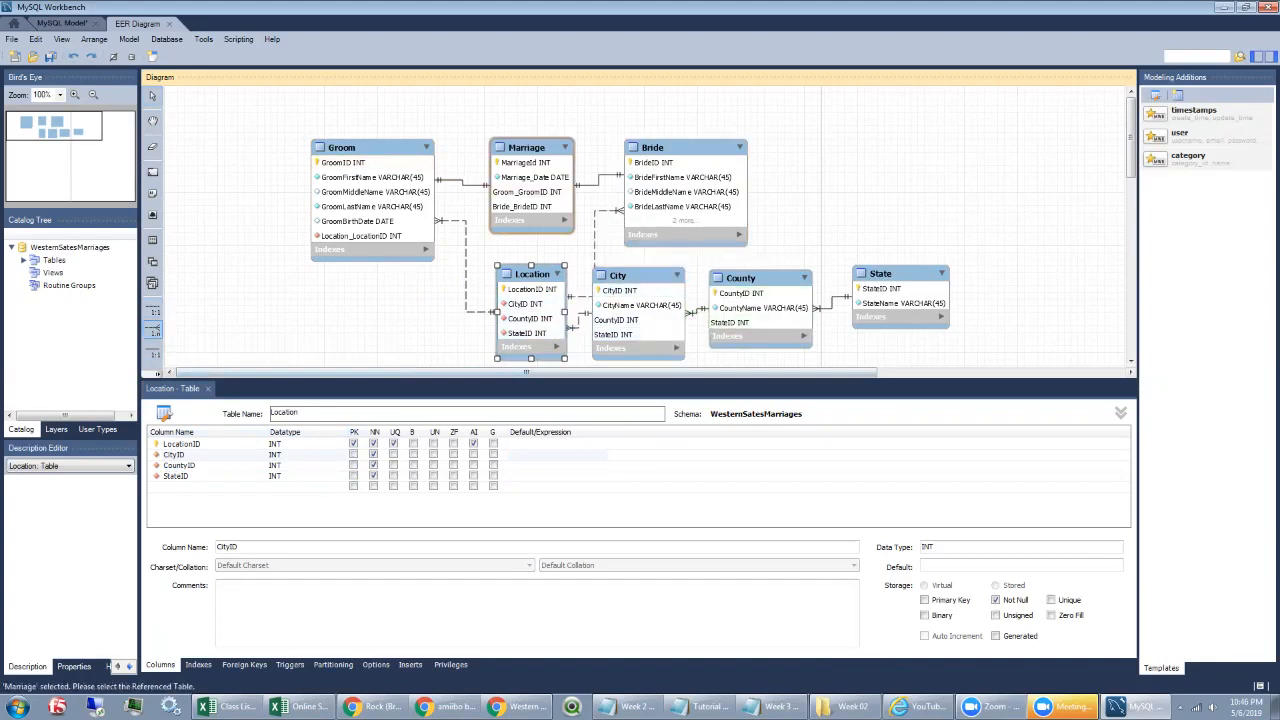
click(530, 310)
Step: Reposition Marriage, Groom and Bride, and enlarge Bride to show all its columns
drag(526, 150, 512, 110)
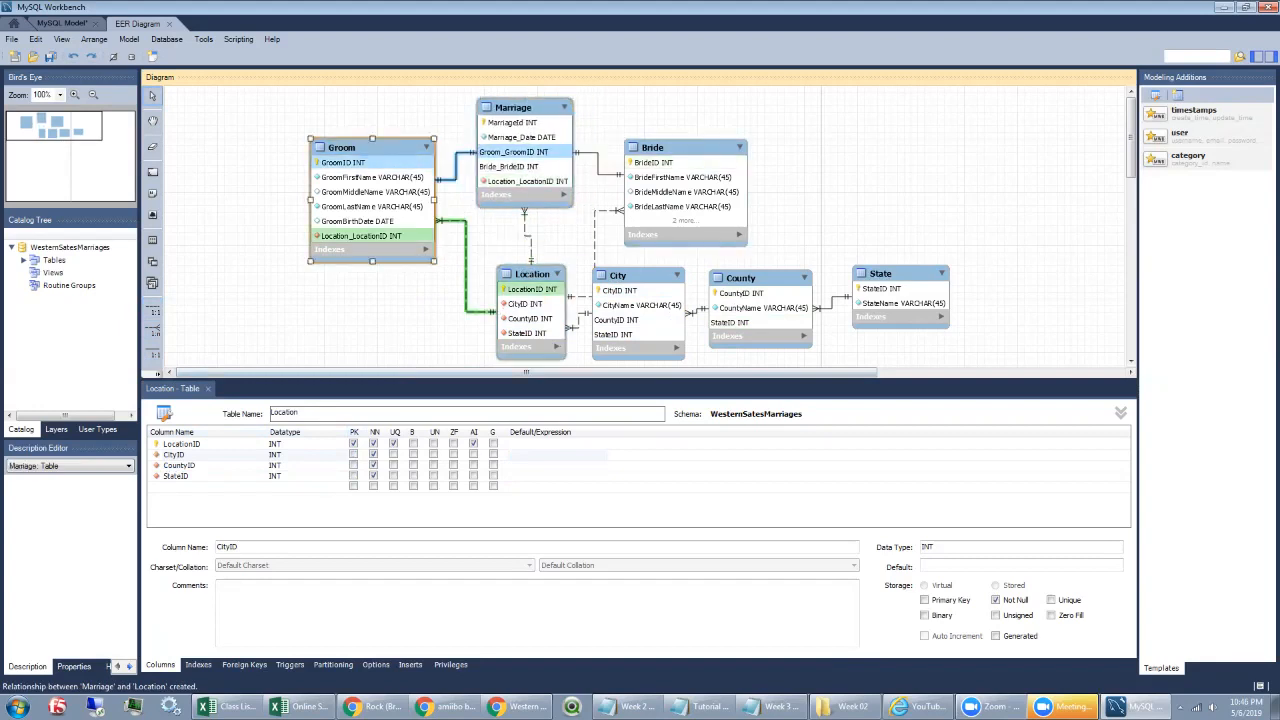
drag(341, 147, 301, 154)
drag(652, 147, 672, 120)
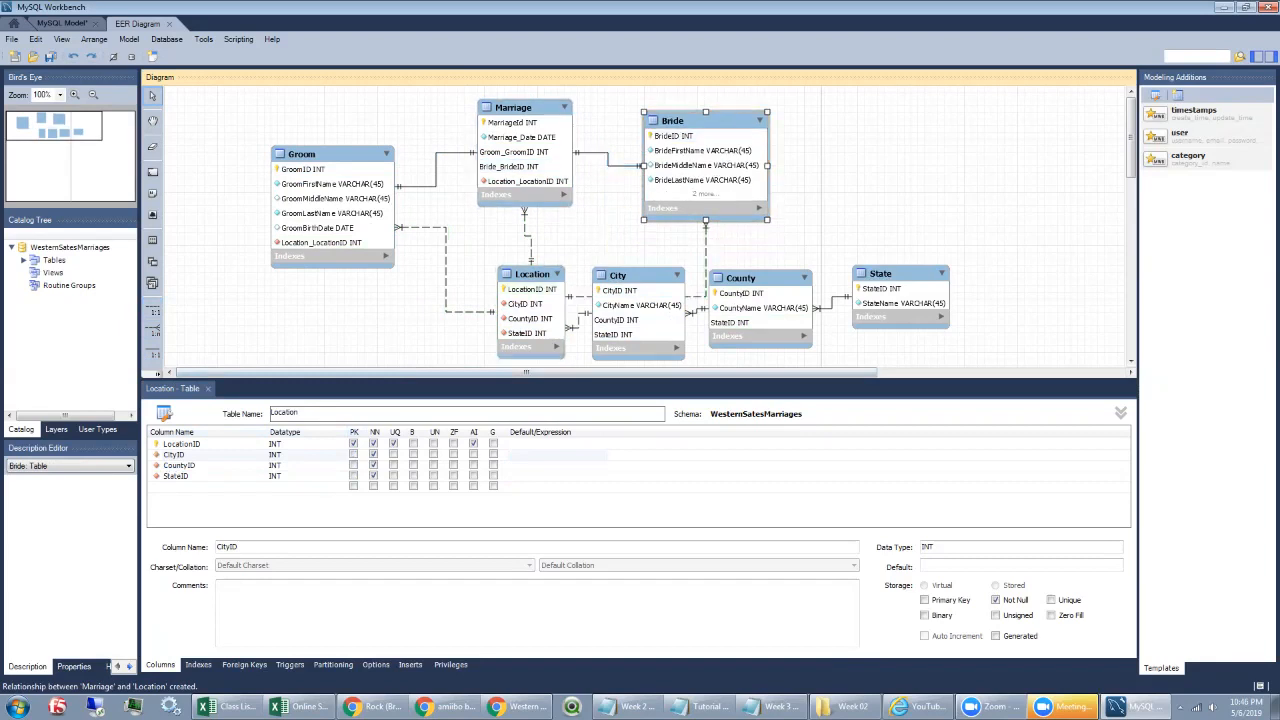
drag(706, 220, 705, 245)
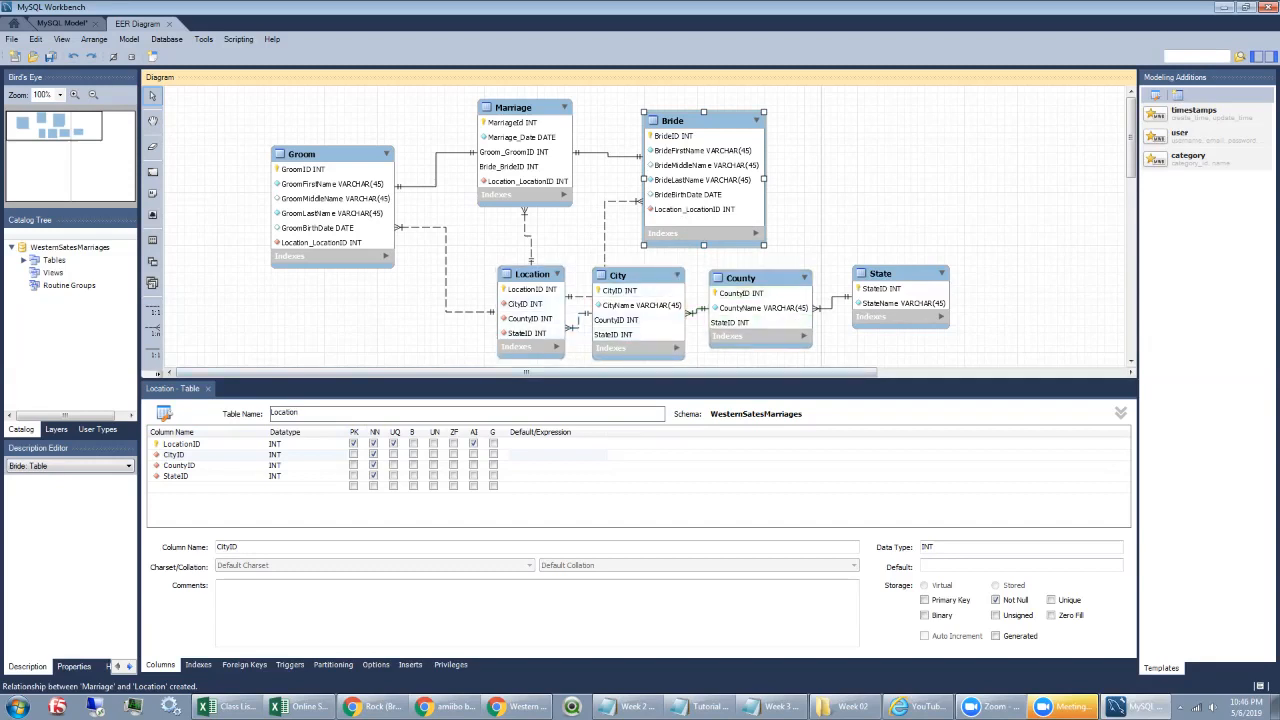
Step: Give the diagram more vertical space and shift City, County and State down and right
drag(170, 380, 170, 425)
drag(640, 276, 665, 301)
drag(758, 279, 773, 308)
drag(880, 273, 885, 314)
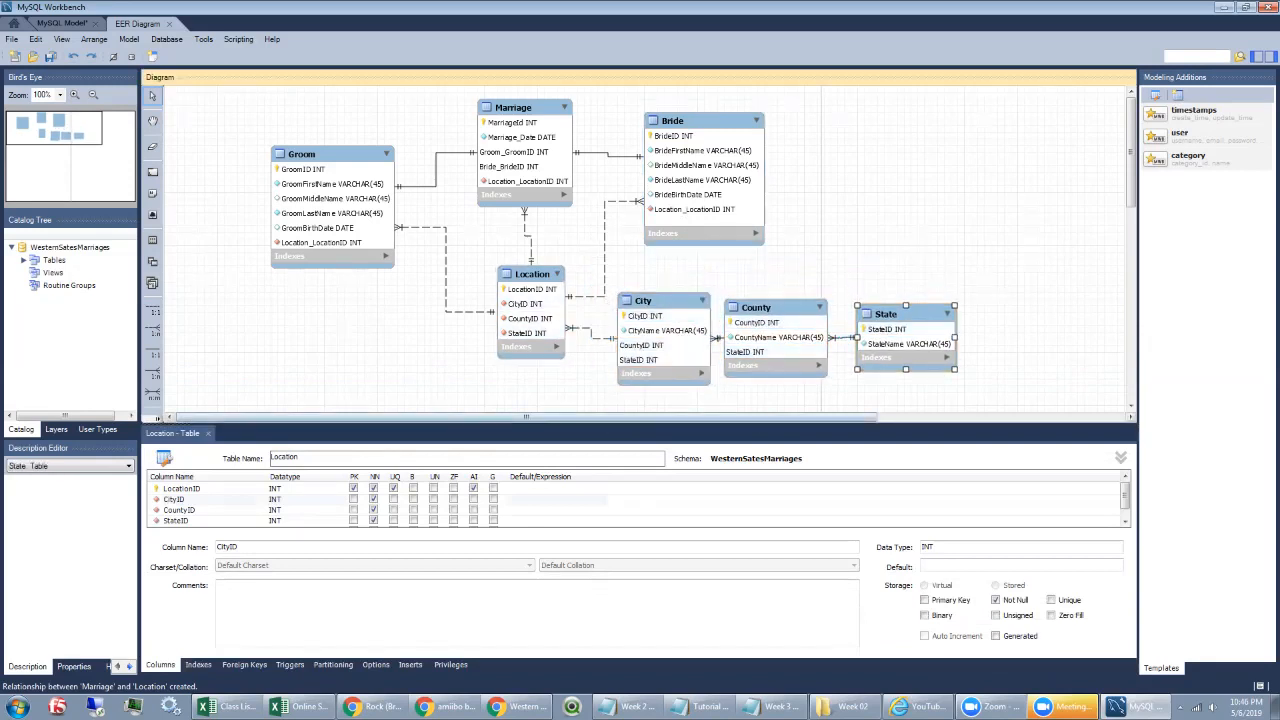
double_click(322, 155)
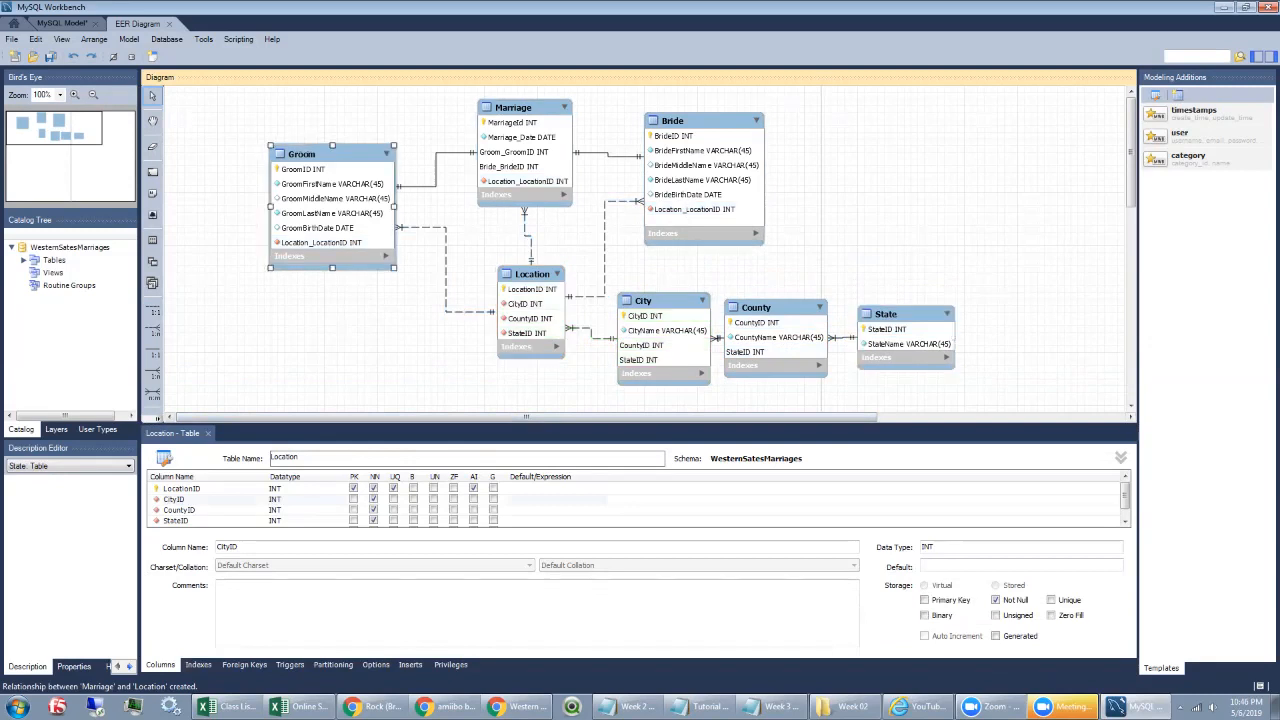